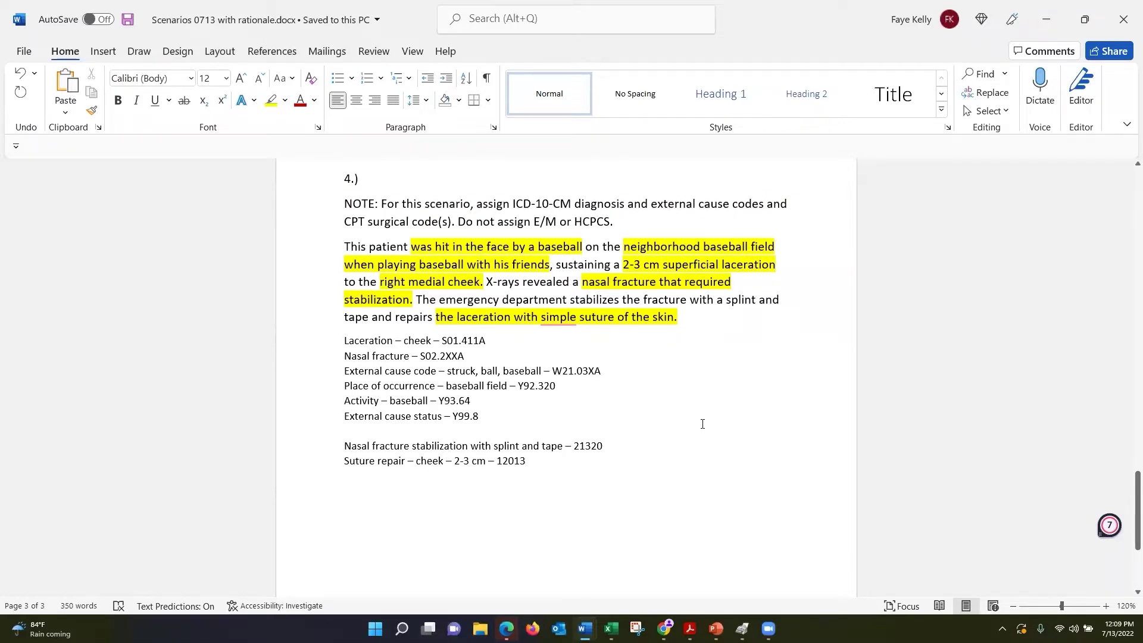
Read through scenario 4 with its diagnosis and procedure codes, and switch to the Chrome window showing CPT code 31636 in Find-A-Code
scroll(703, 424, down, 1)
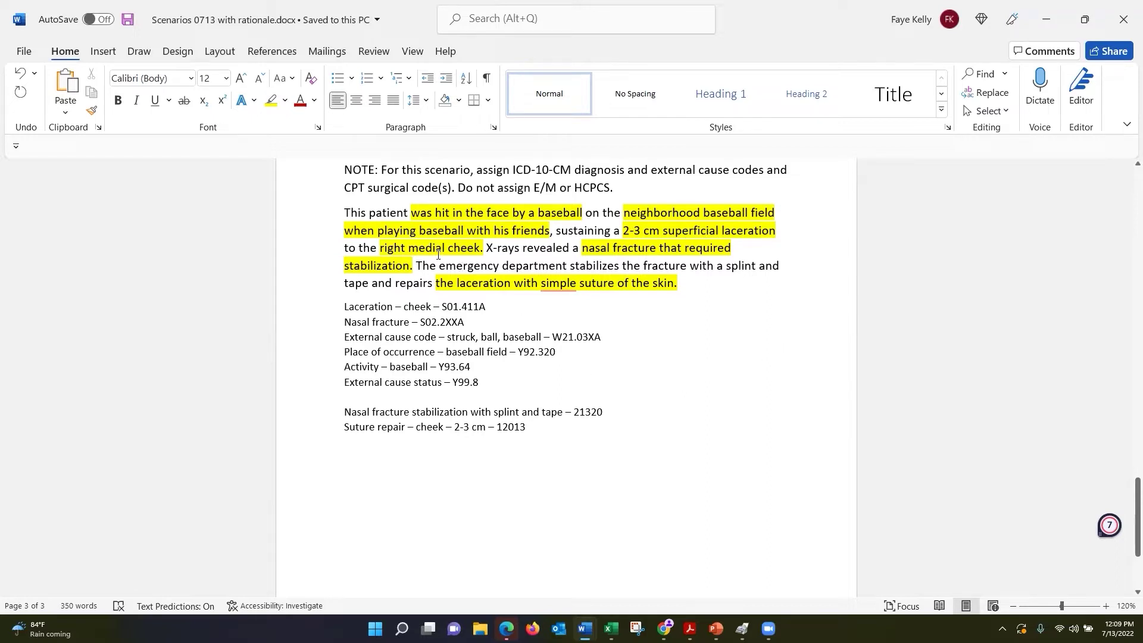
scroll(685, 370, down, 1)
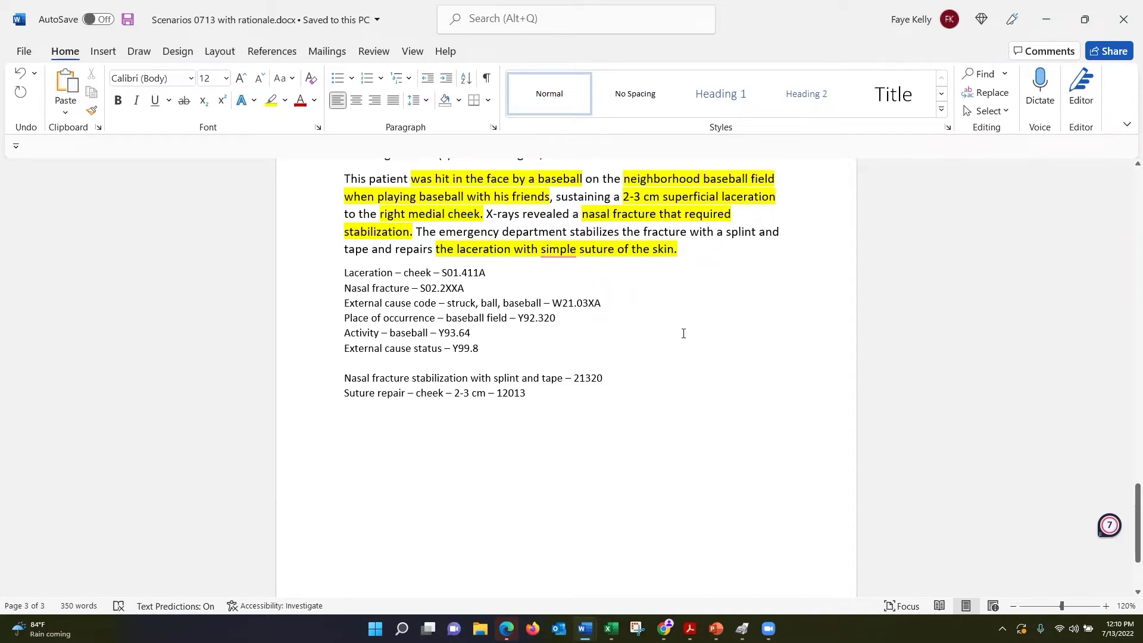
scroll(681, 332, down, 1)
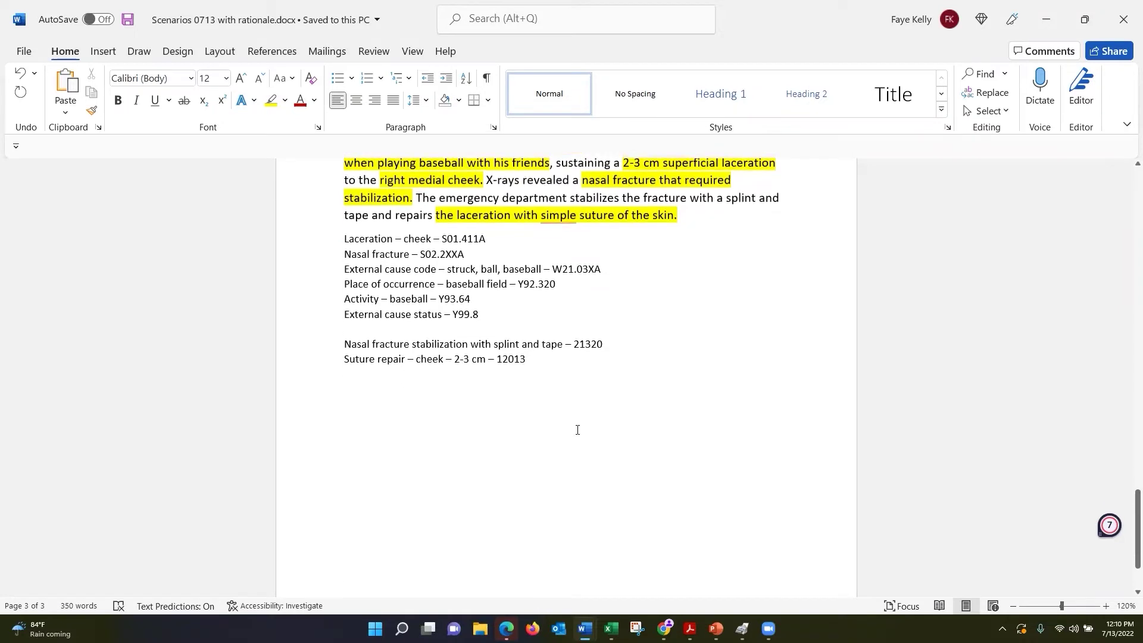
right_click(664, 628)
click(664, 628)
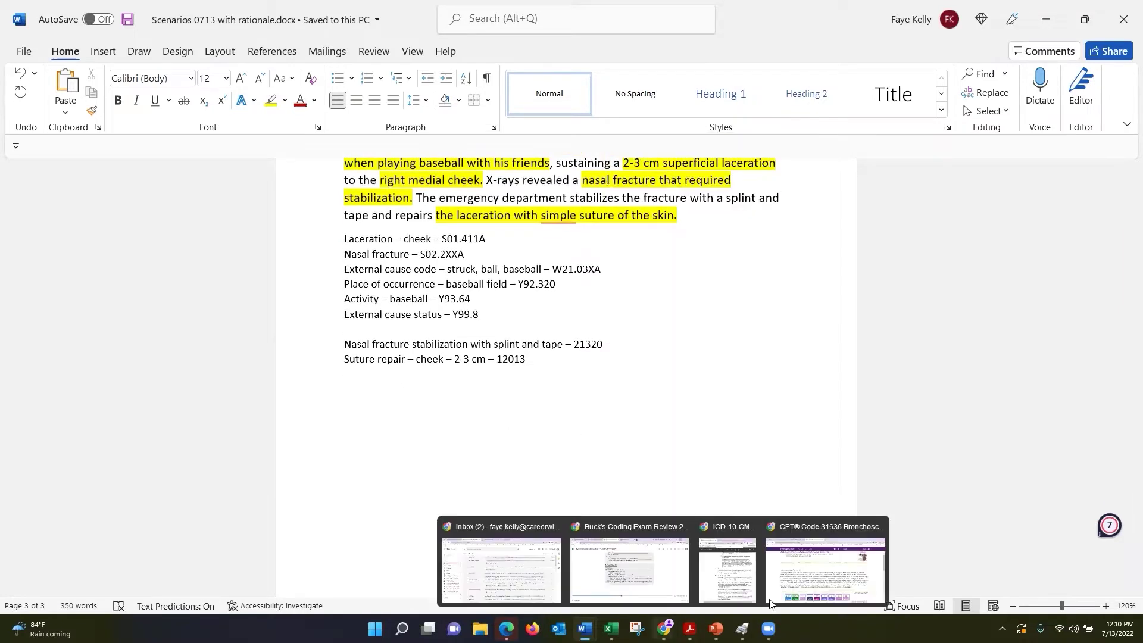
click(807, 592)
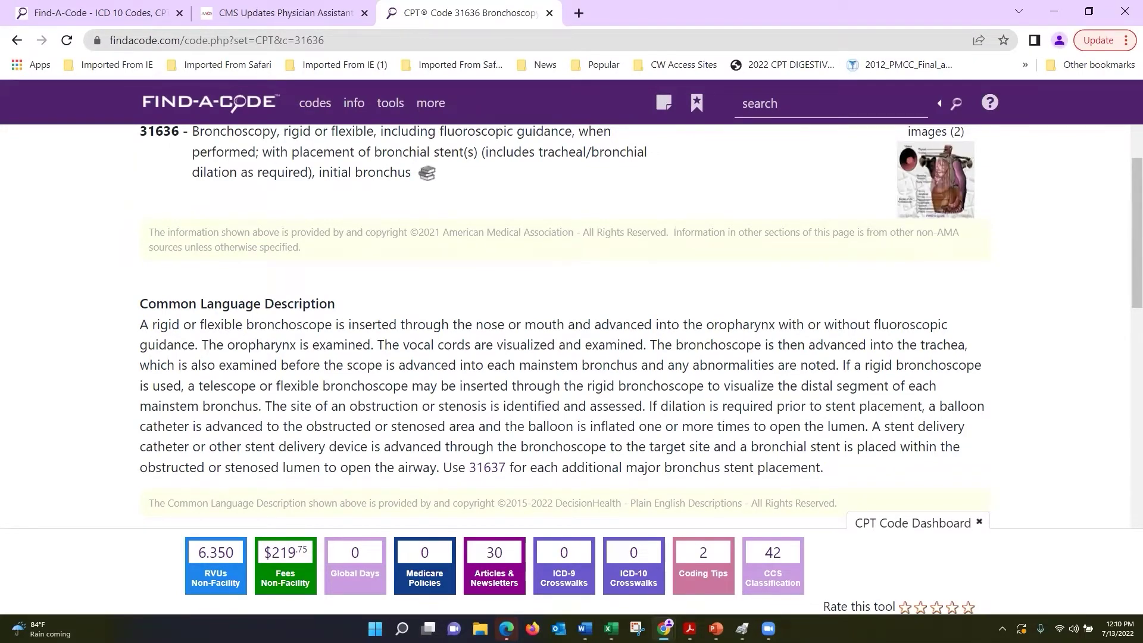
Go to the ICD-10-CM code set, open its index search and set the index to ICD-10-CM Index
scroll(453, 404, up, 4)
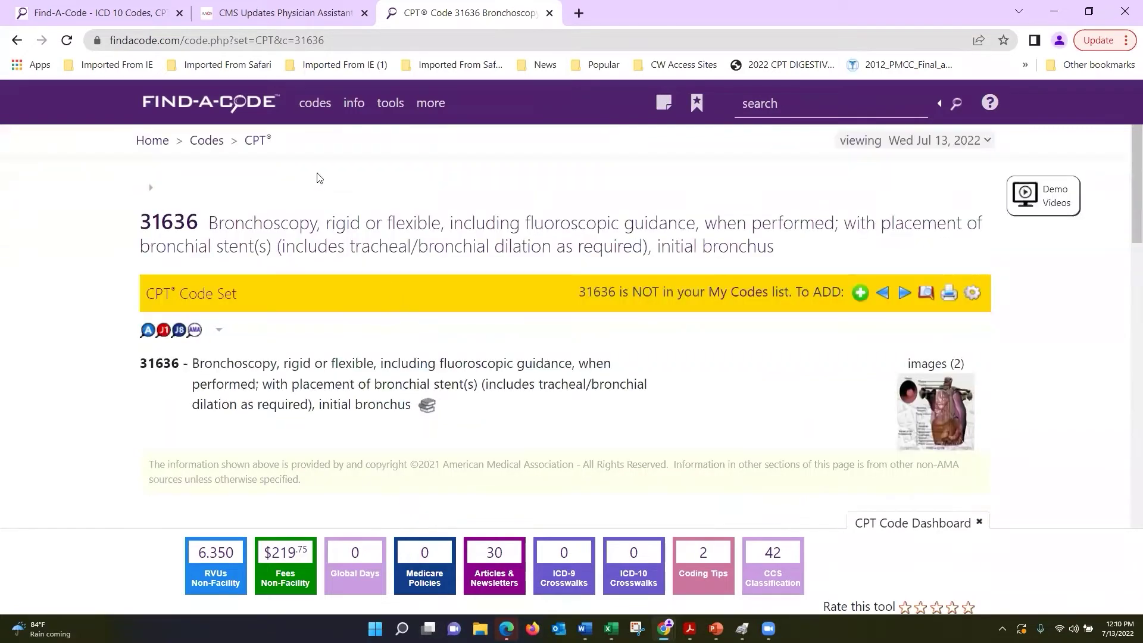
click(310, 102)
mouse_move(316, 167)
click(501, 169)
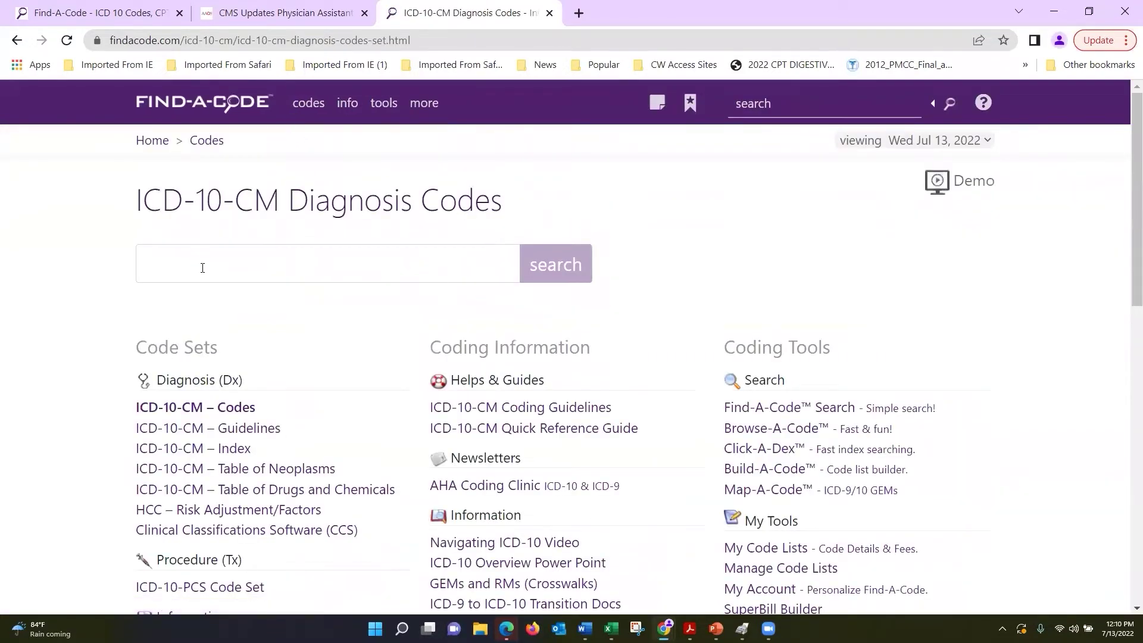
click(220, 450)
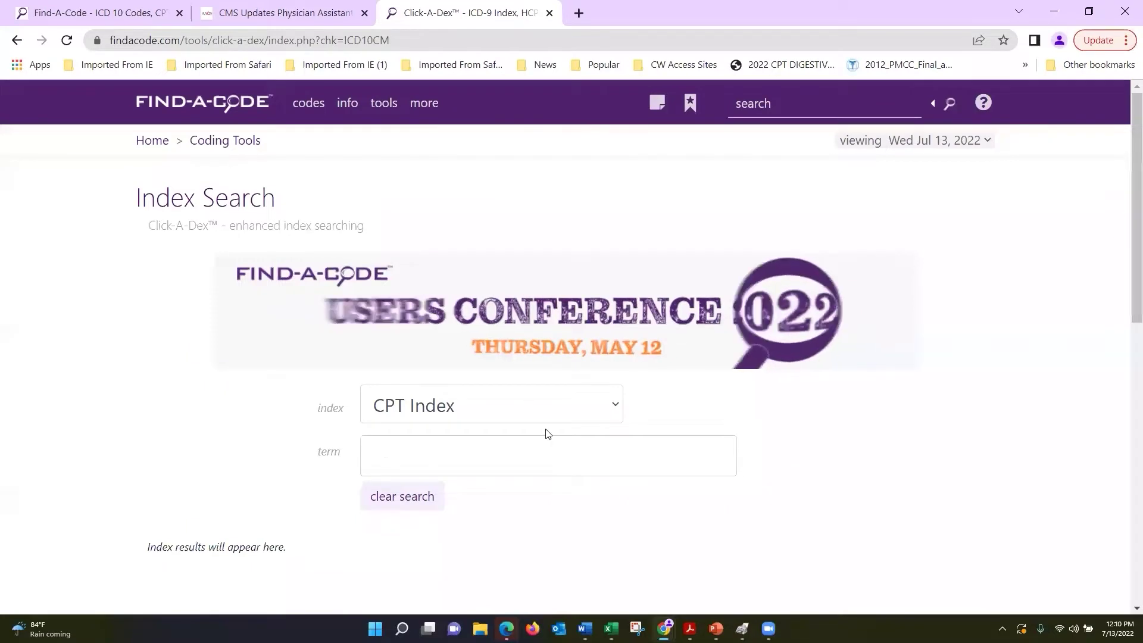
click(610, 406)
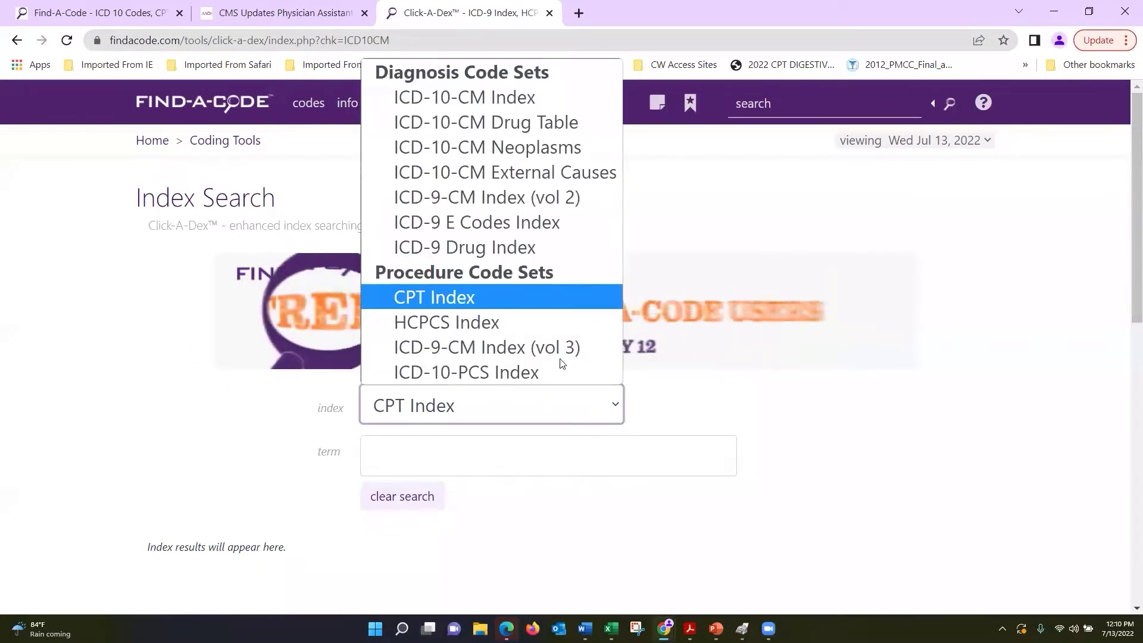
click(456, 98)
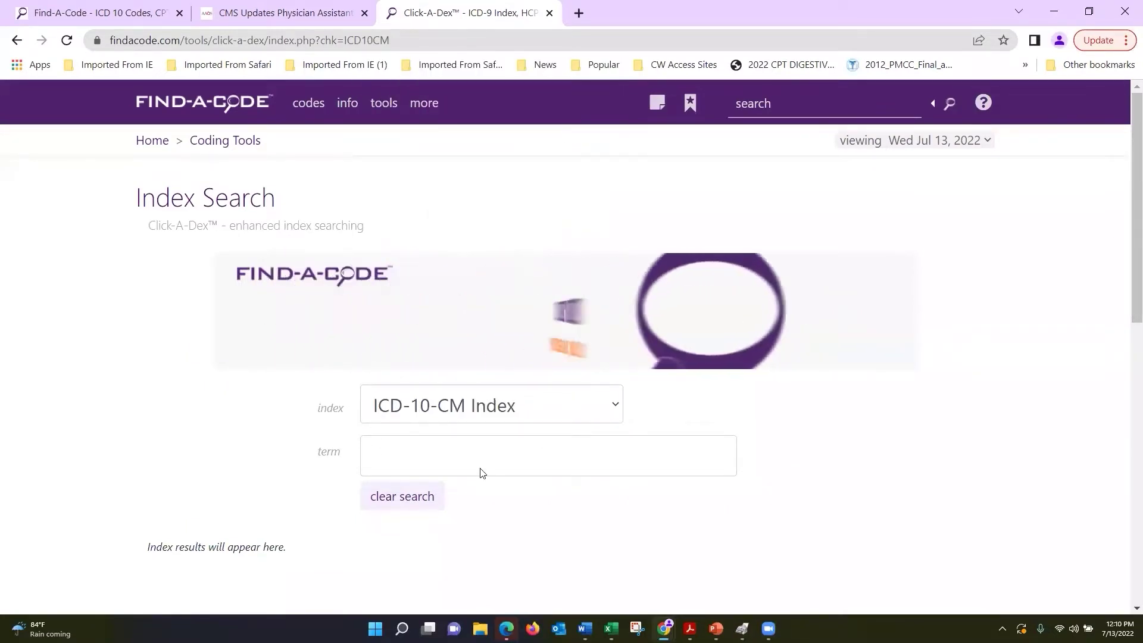
Look up the term Laceration in the ICD-10-CM Index and dismiss the subterm suggestions
click(482, 474)
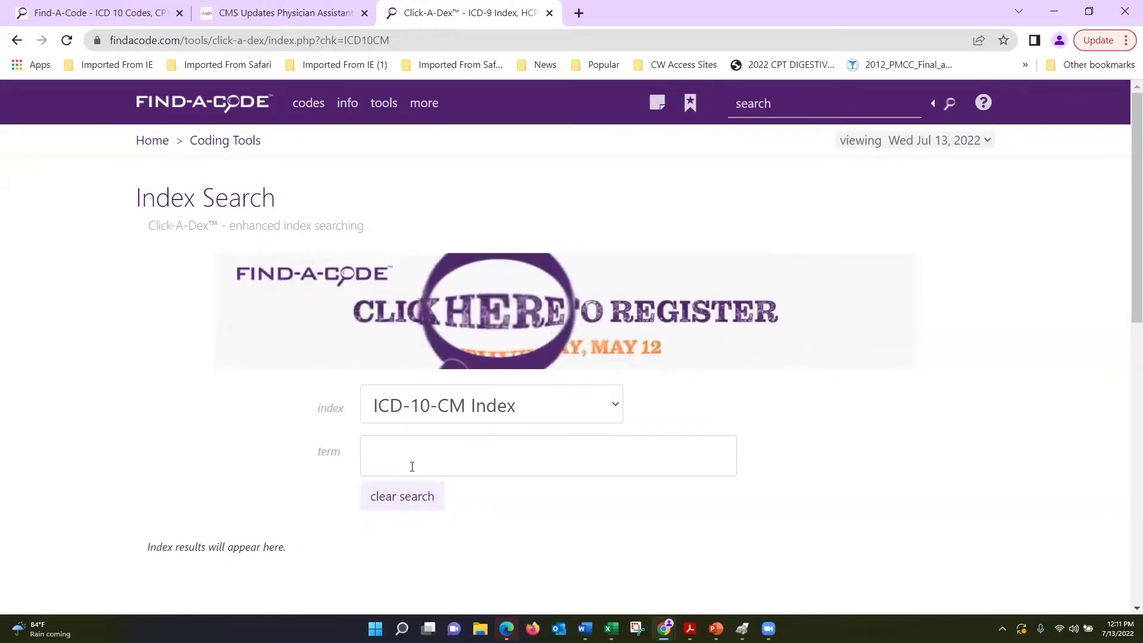
text(Lac)
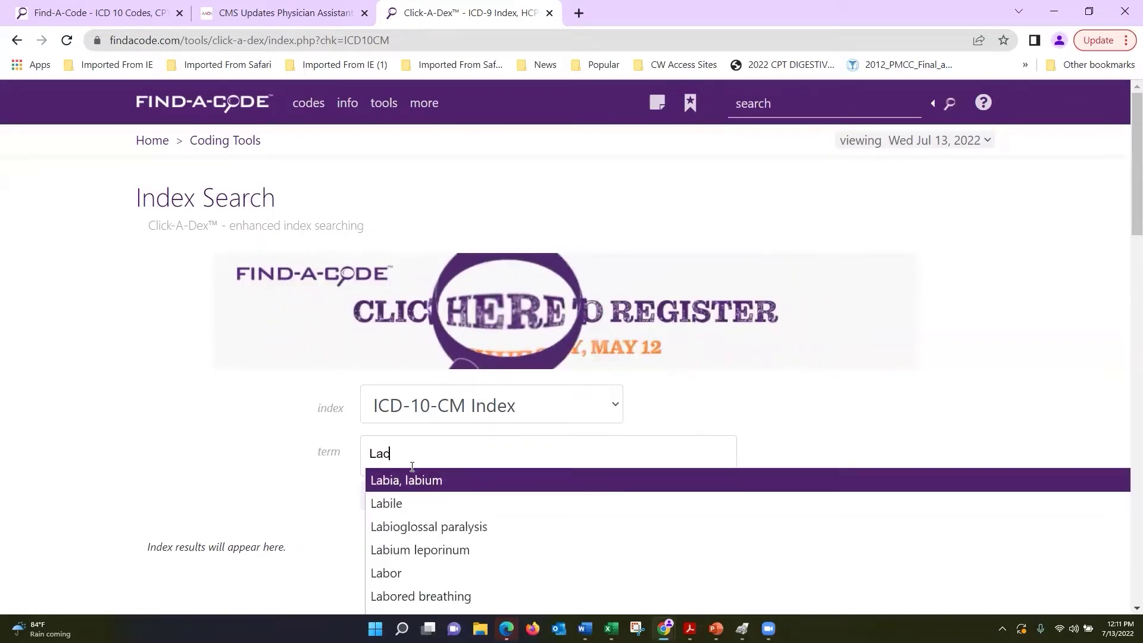
text(eration)
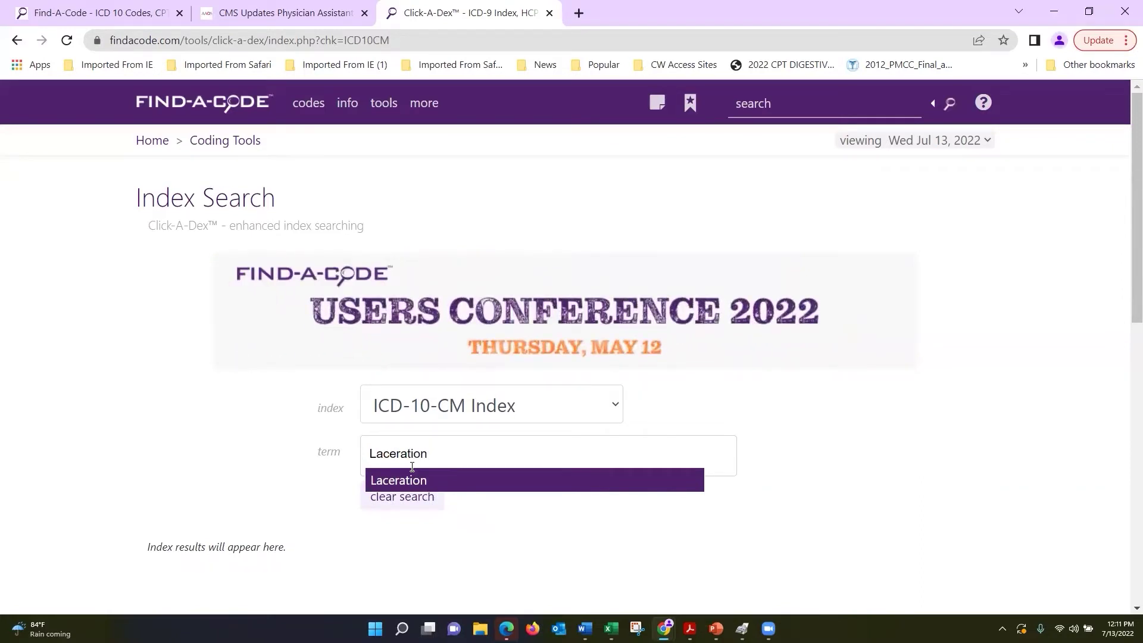
click(413, 474)
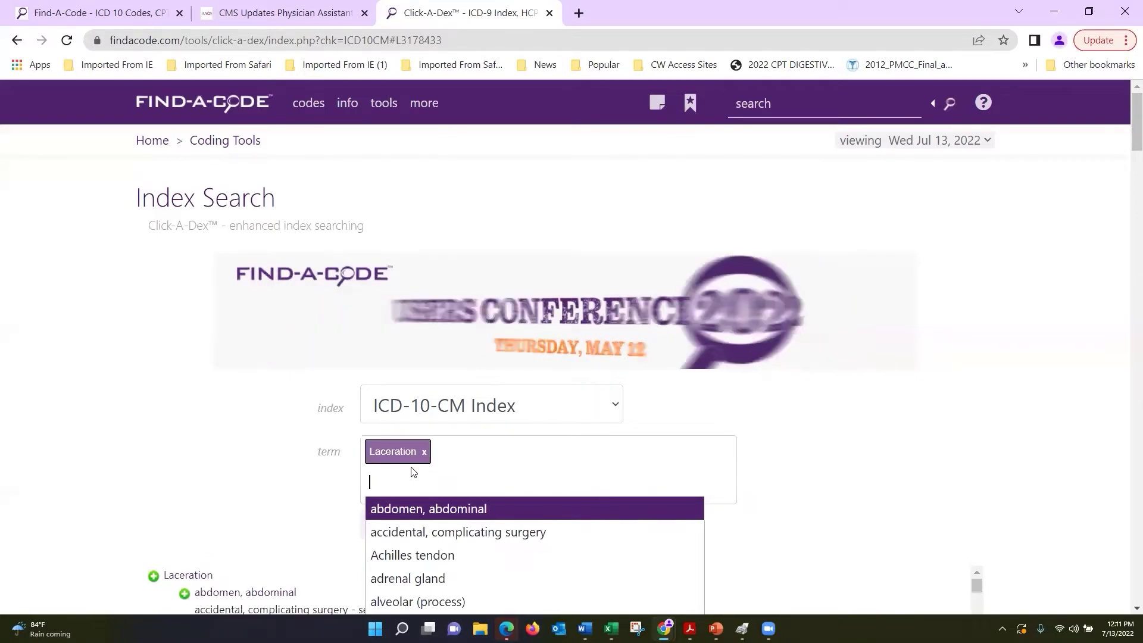
click(121, 413)
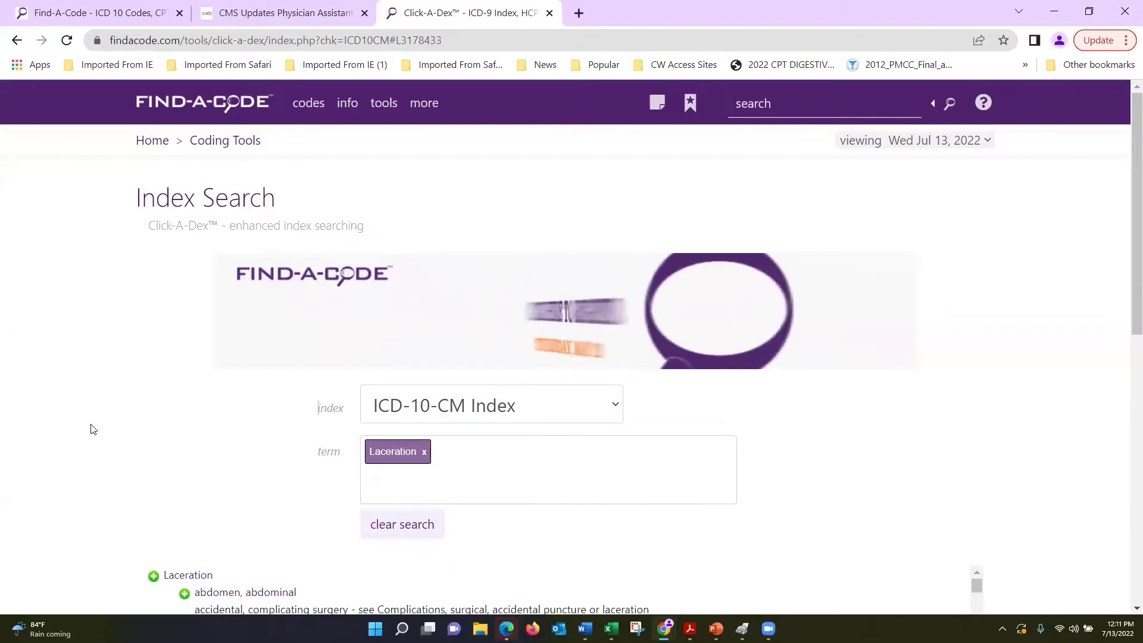
Expand cheek (external) under Laceration and open code S01.411A for the right cheek, initial encounter
scroll(92, 427, down, 1)
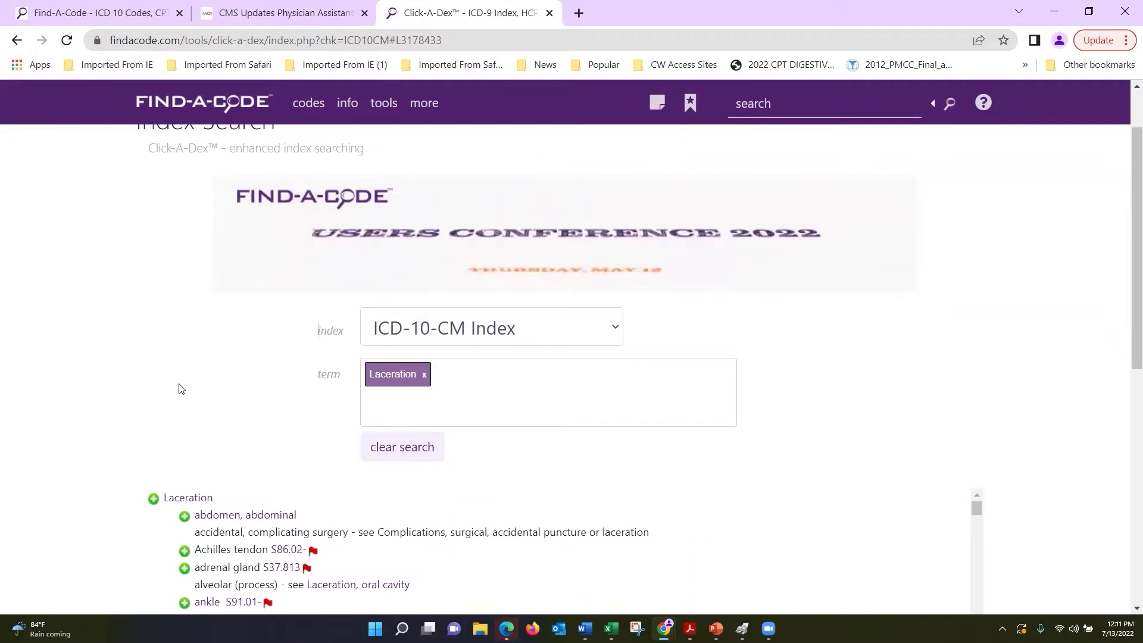
scroll(181, 388, down, 1)
scroll(181, 388, down, 3)
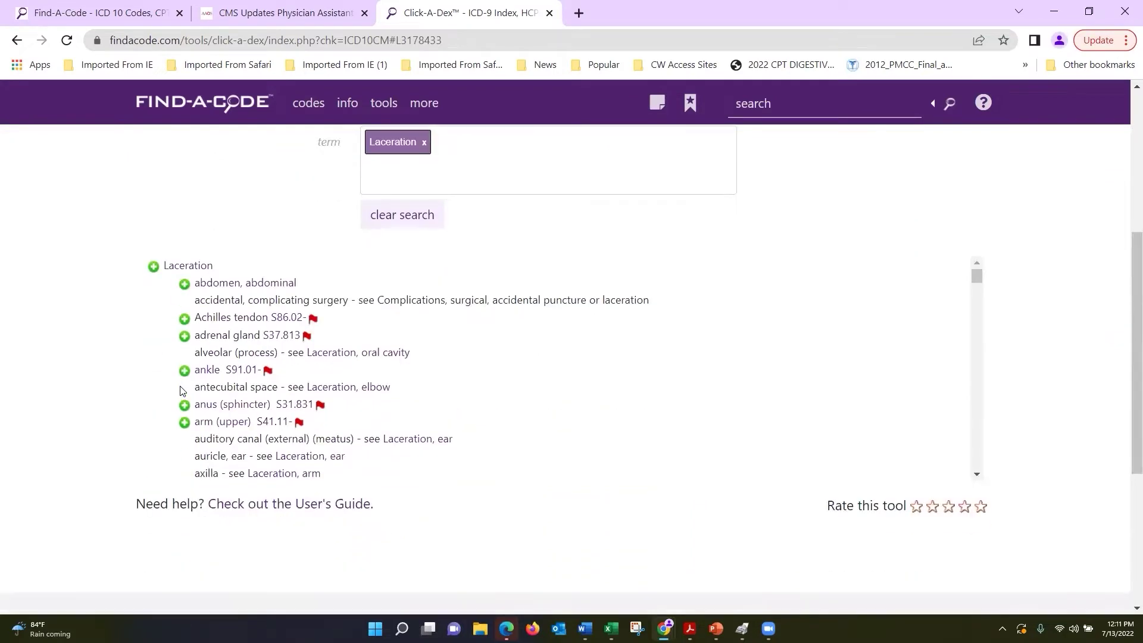
scroll(183, 443, down, 3)
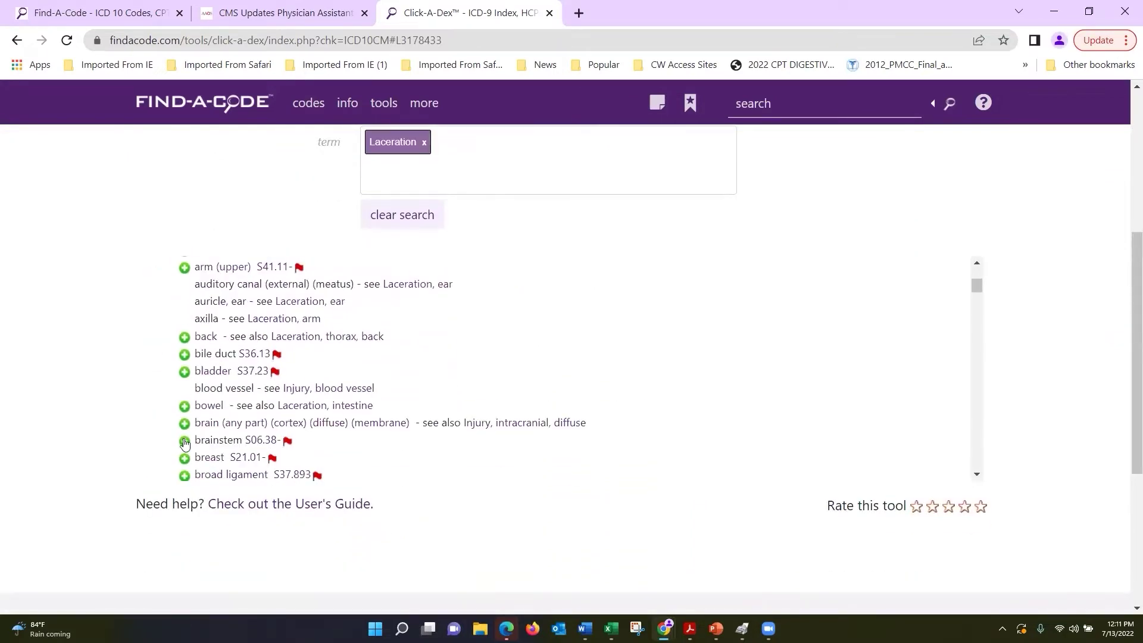
scroll(192, 439, down, 1)
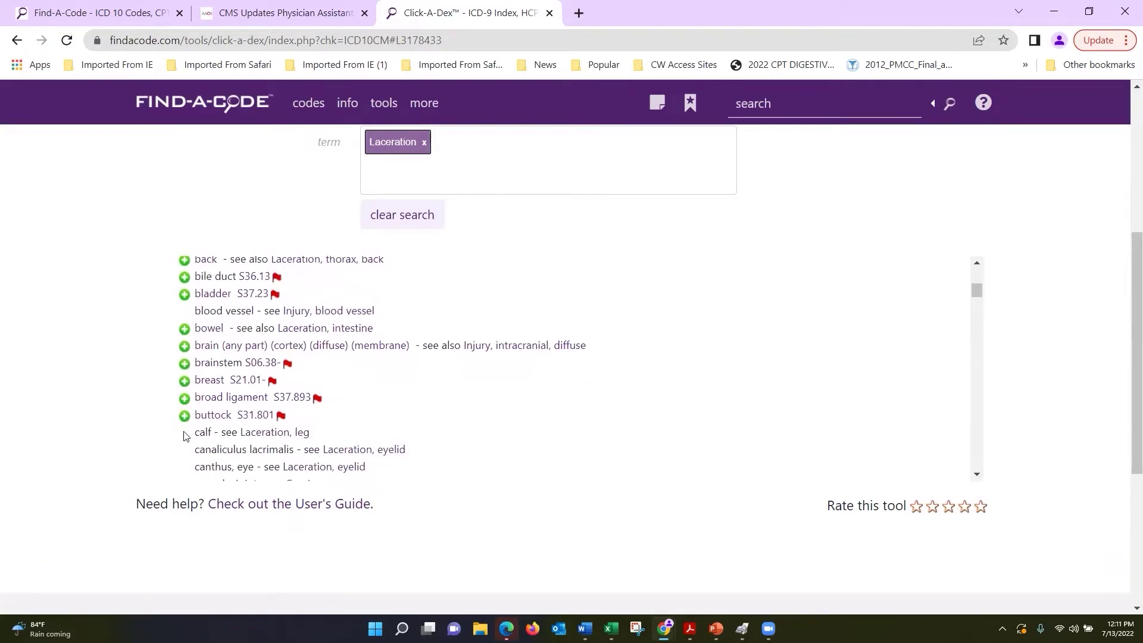
scroll(185, 436, down, 1)
scroll(185, 437, down, 1)
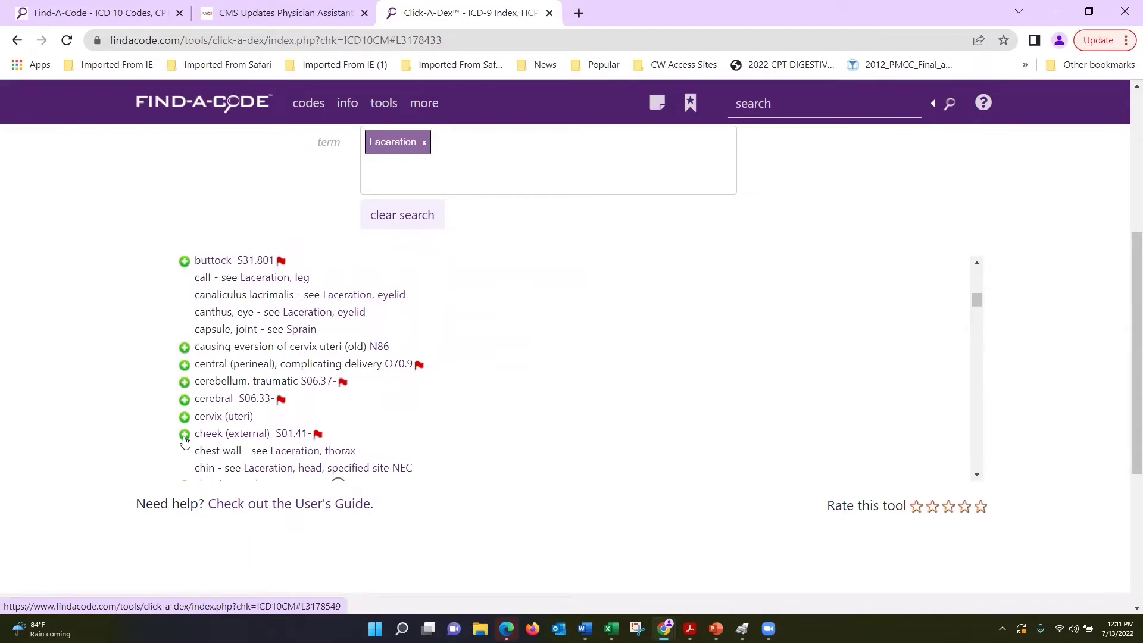
click(185, 440)
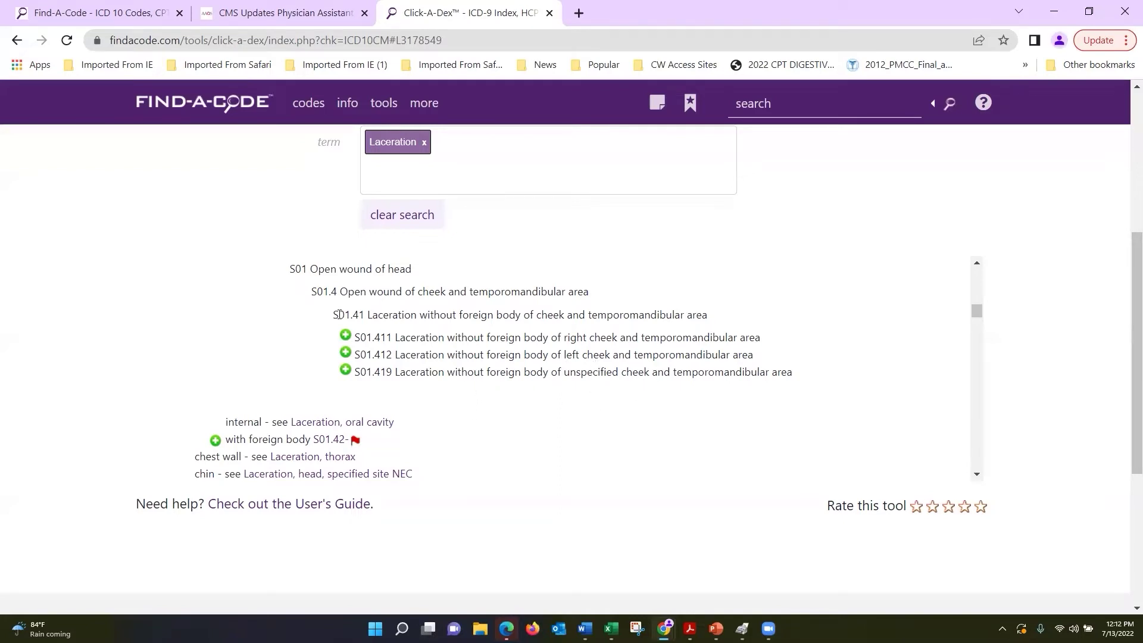
click(346, 337)
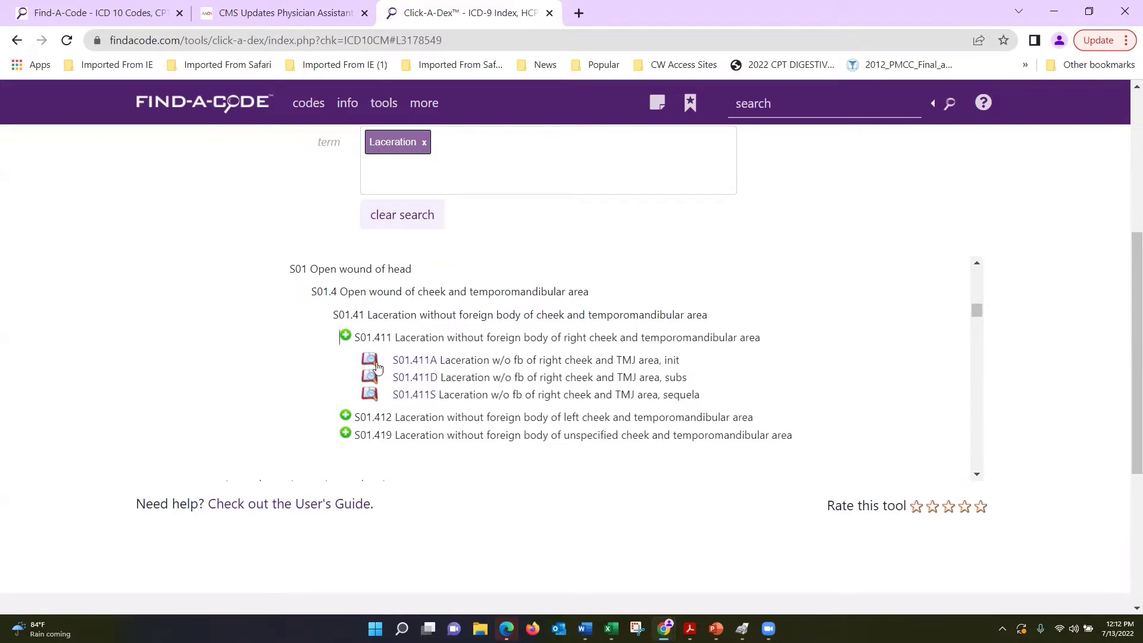
click(417, 362)
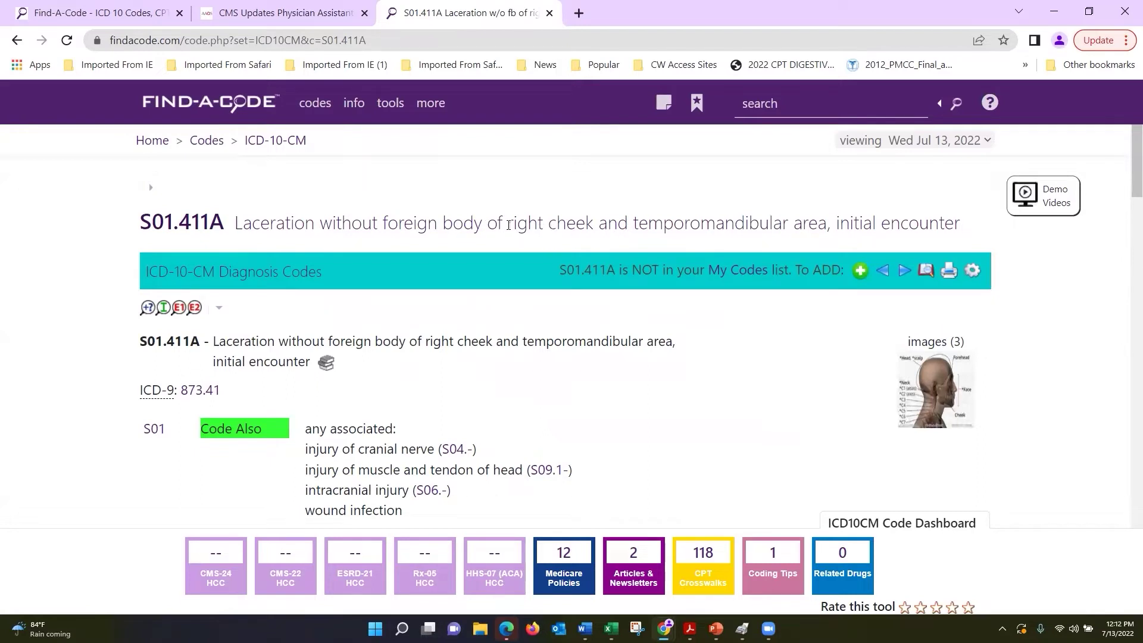
Examine the S01.411A page's Code Also, Excludes, seventh-character and chapter notes, plus its Common Language Description
scroll(463, 377, down, 1)
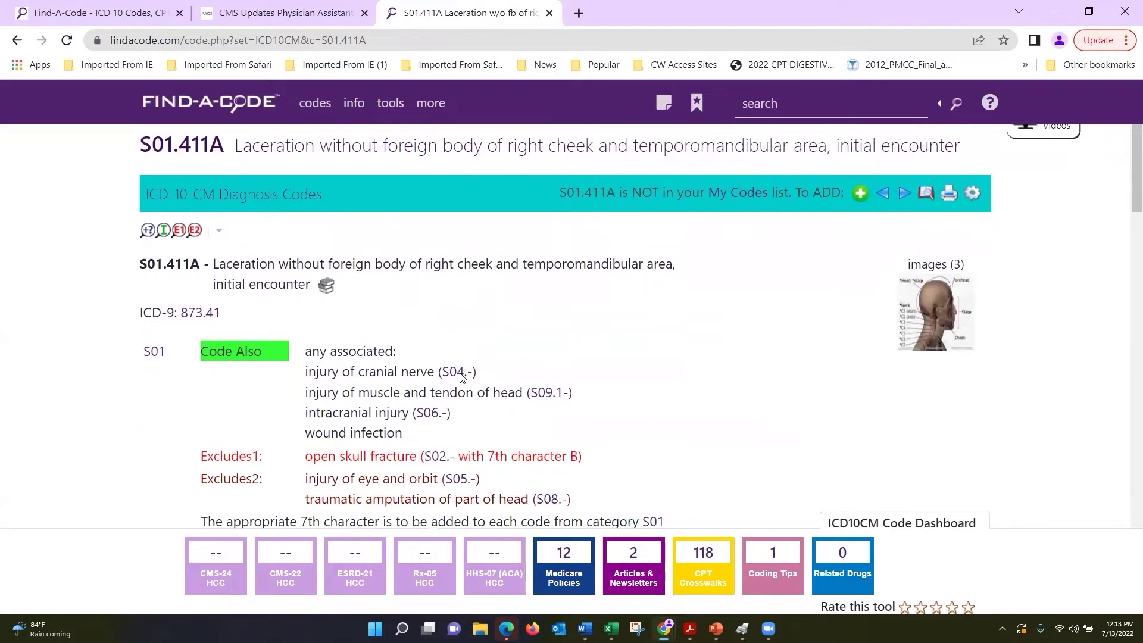
scroll(655, 358, down, 1)
scroll(655, 358, down, 2)
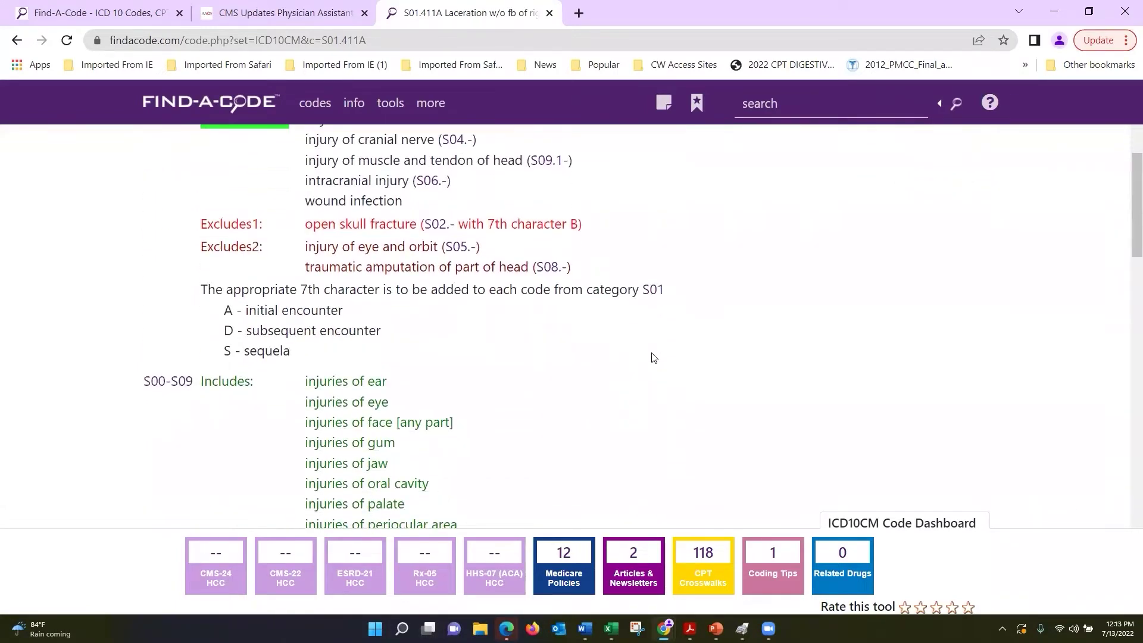
scroll(653, 358, down, 5)
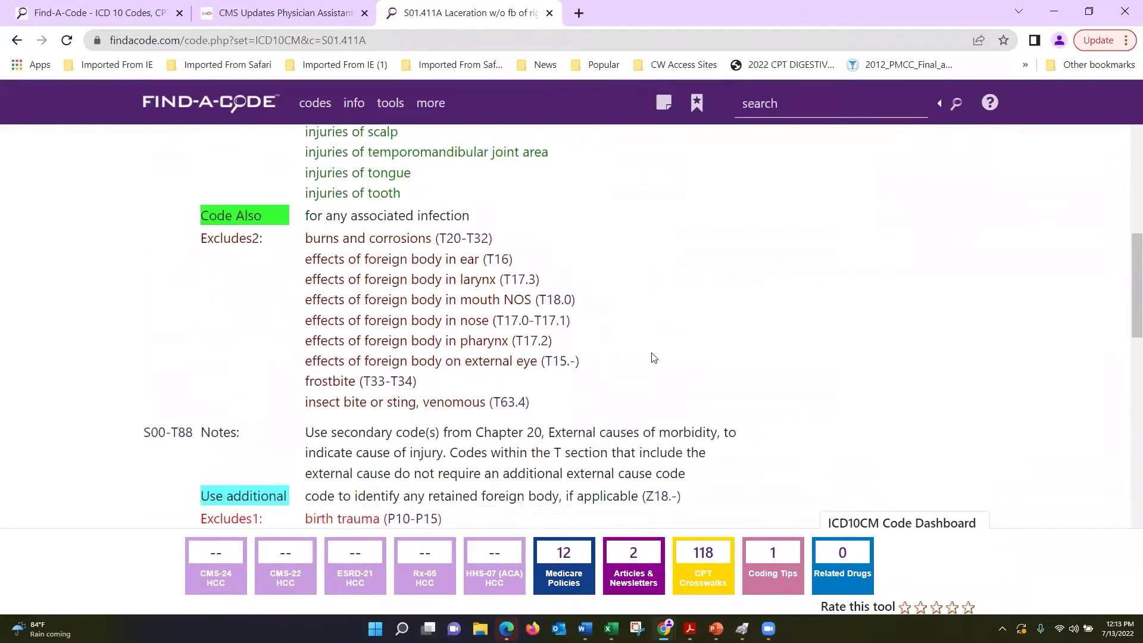
scroll(653, 357, down, 2)
scroll(652, 352, down, 4)
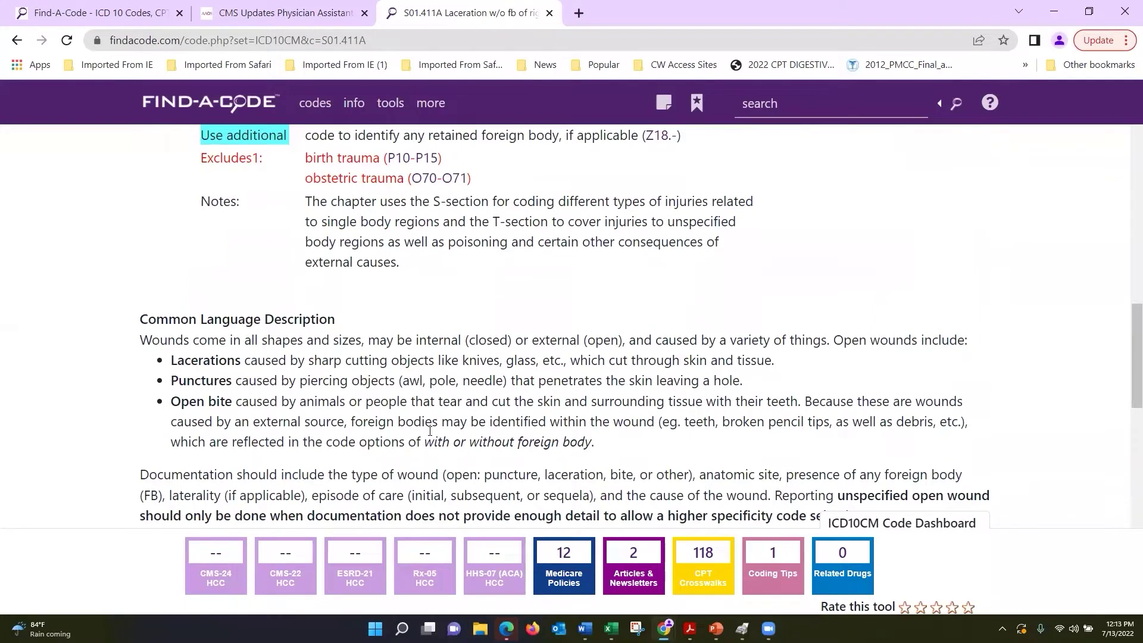
scroll(430, 431, down, 1)
scroll(444, 408, up, 20)
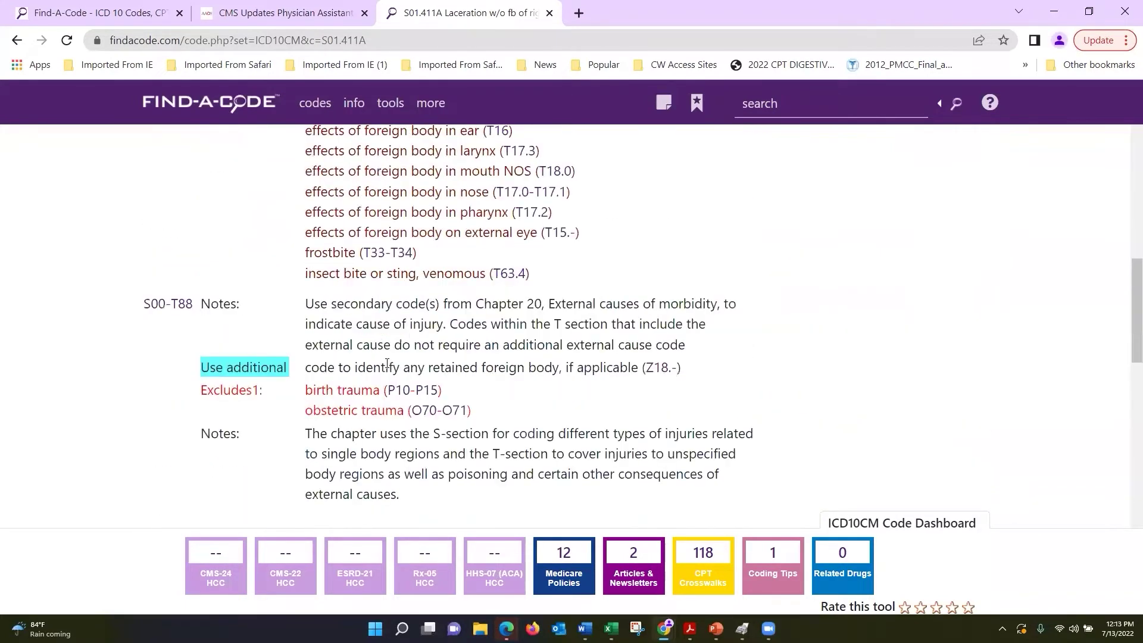
scroll(374, 316, up, 5)
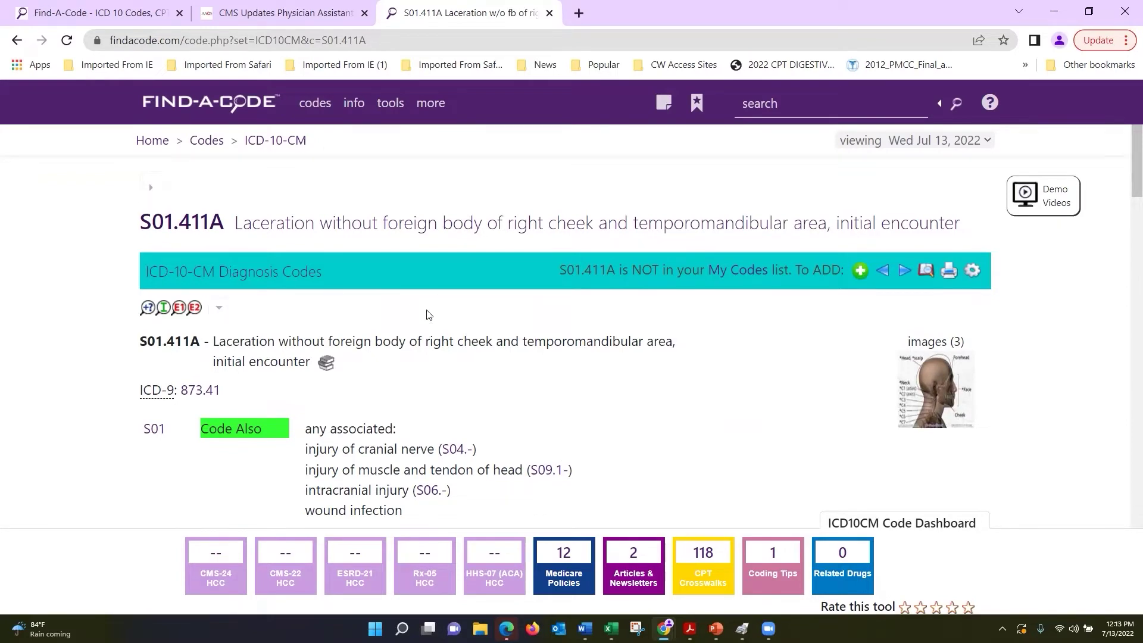
scroll(434, 314, down, 5)
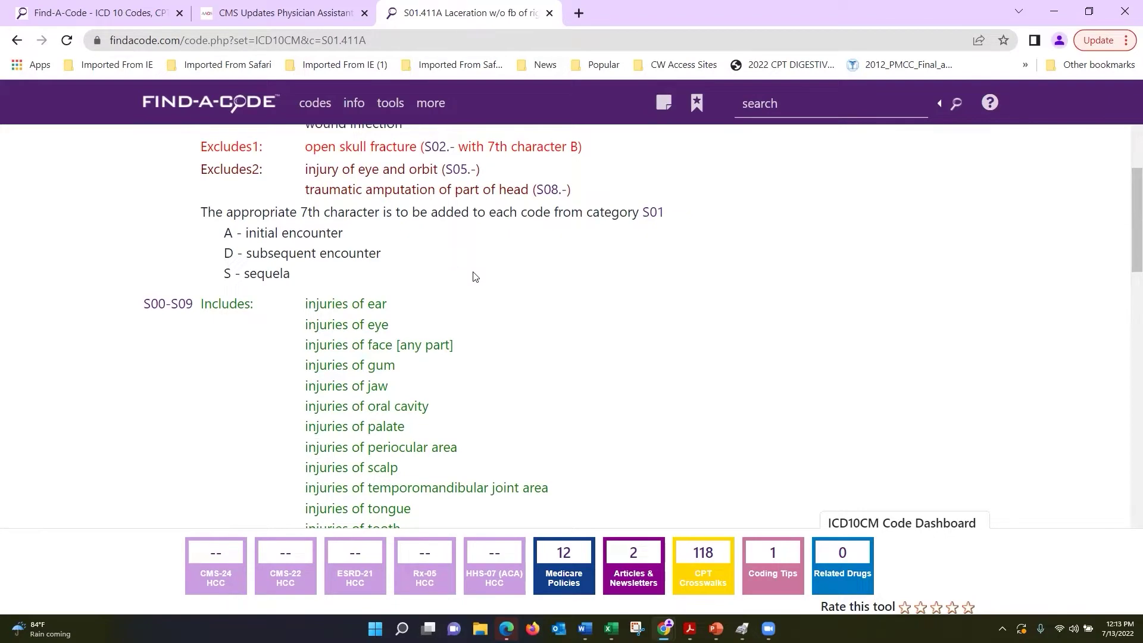
scroll(475, 276, down, 4)
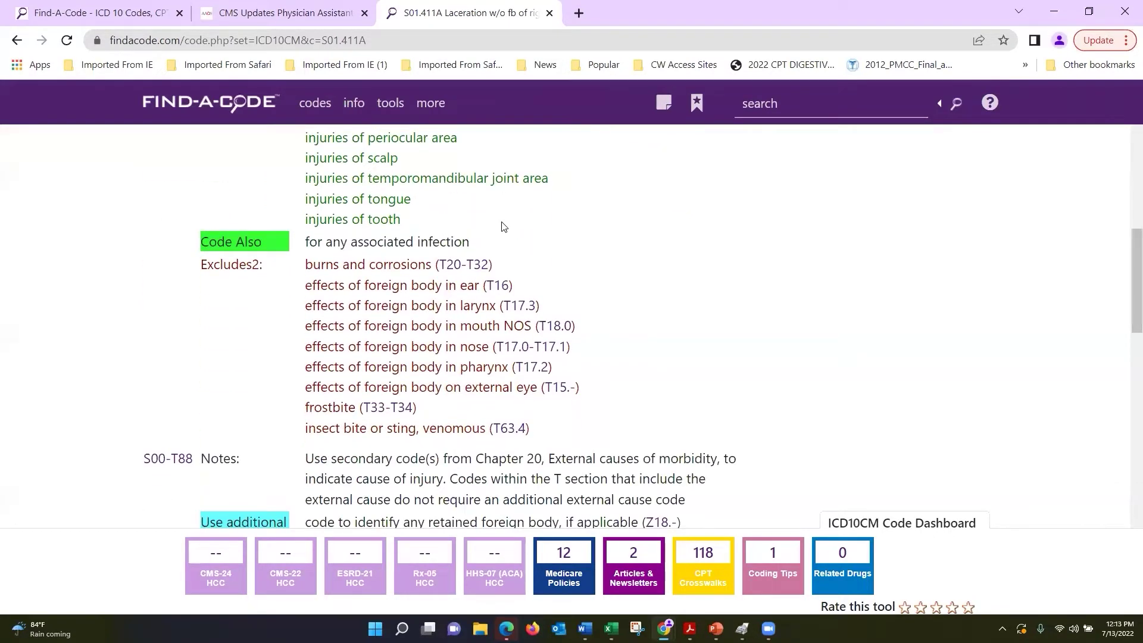
scroll(504, 226, down, 8)
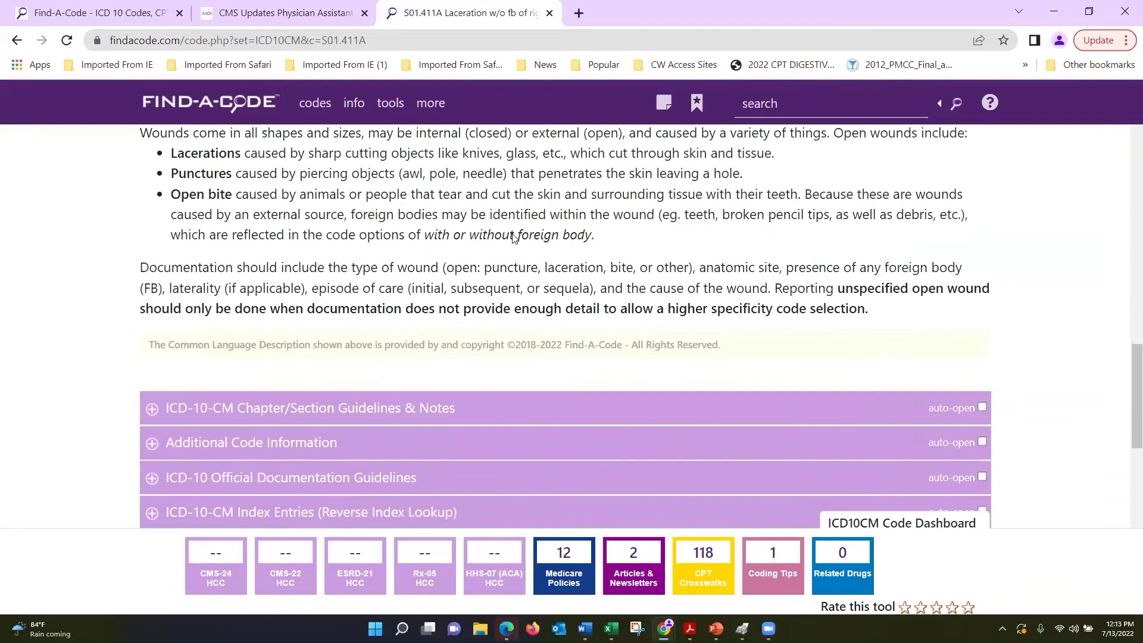
scroll(514, 237, down, 2)
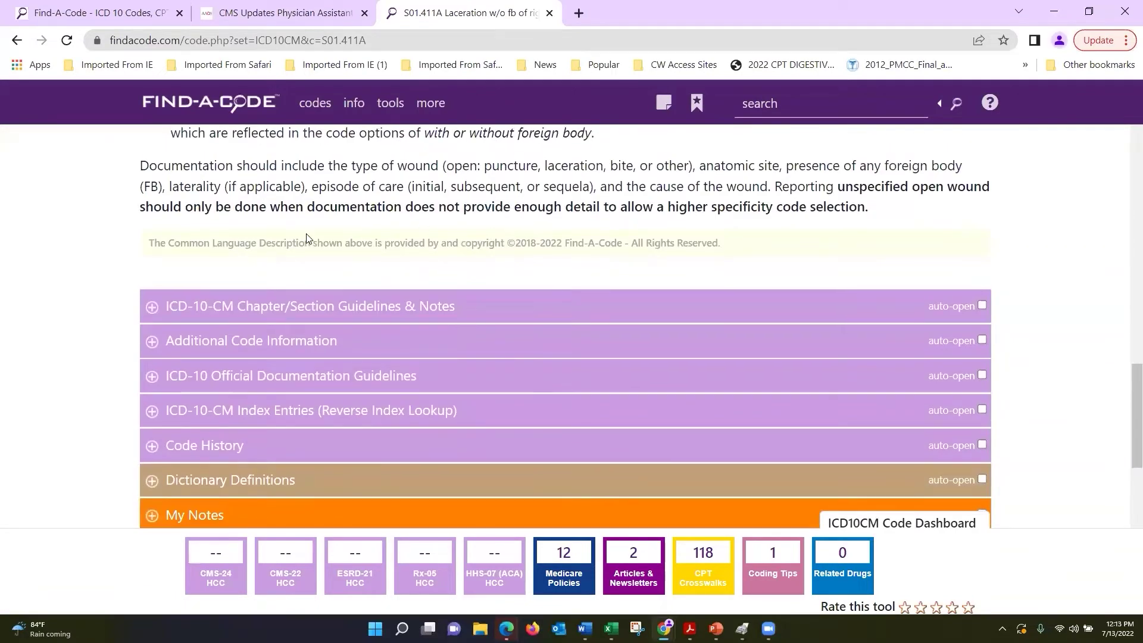
scroll(298, 233, up, 9)
scroll(298, 238, up, 5)
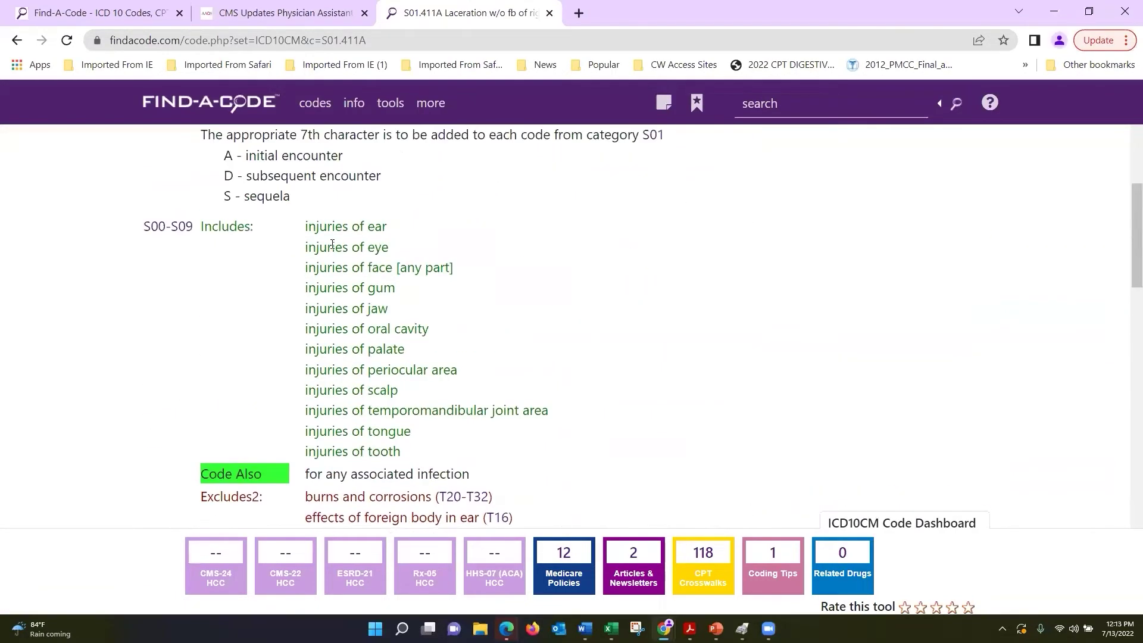
scroll(382, 248, up, 3)
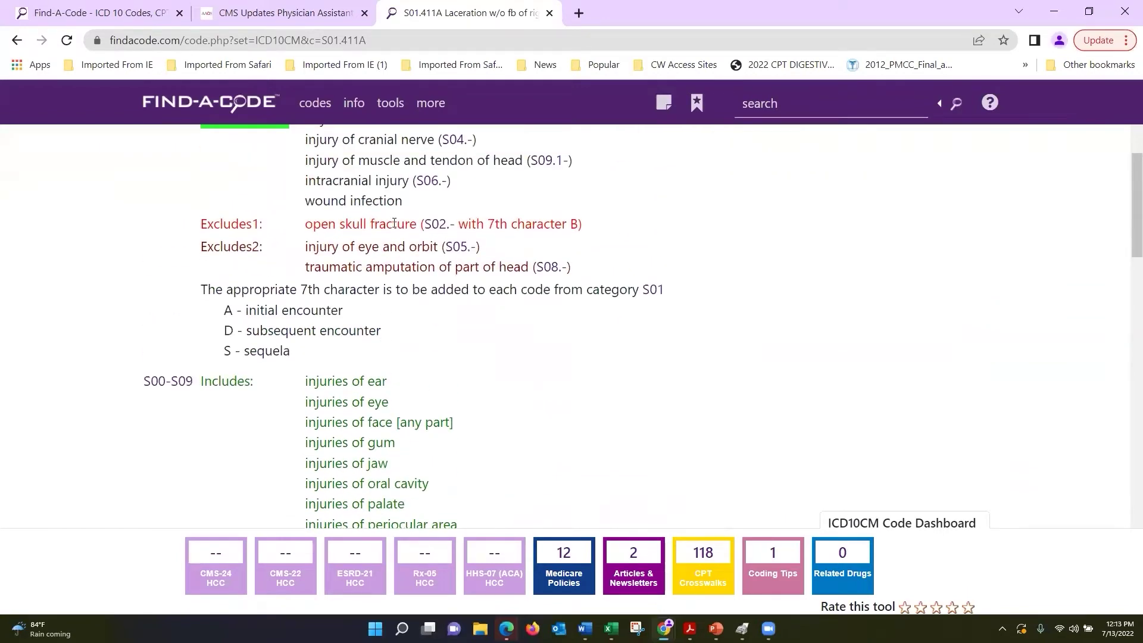
Return to the ICD-10-CM code set and reopen its index search
scroll(394, 223, up, 5)
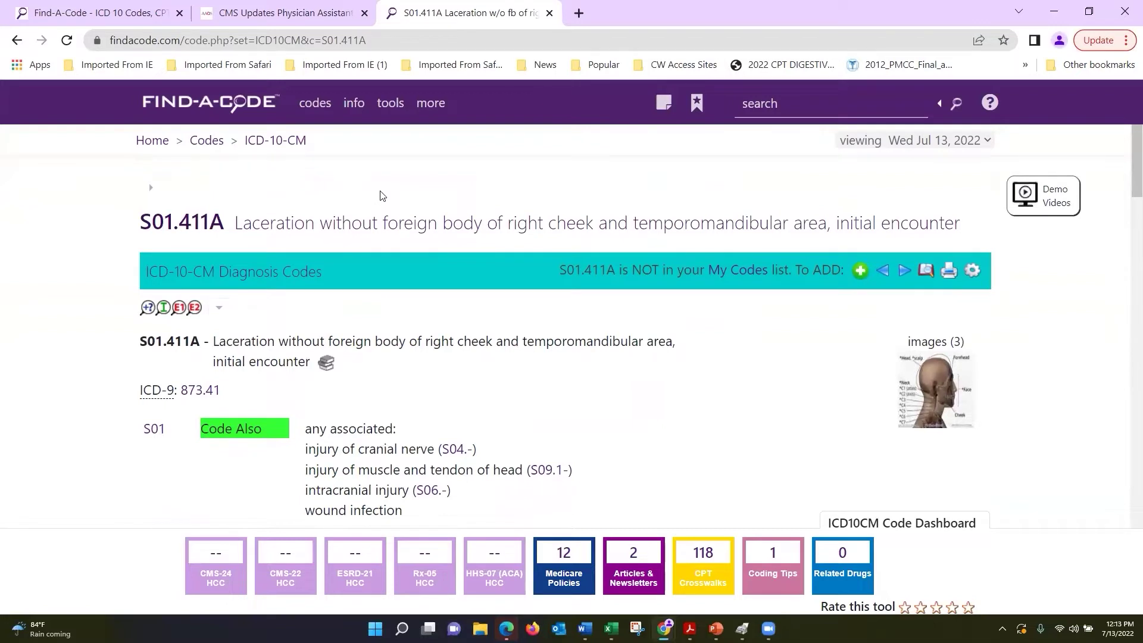
click(292, 146)
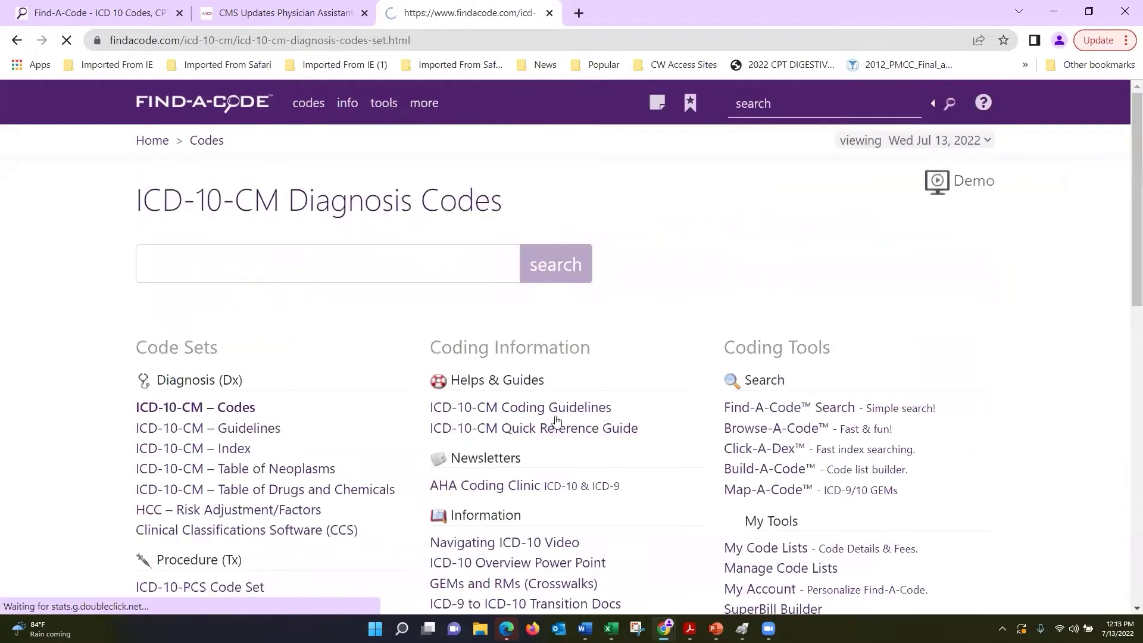
click(248, 450)
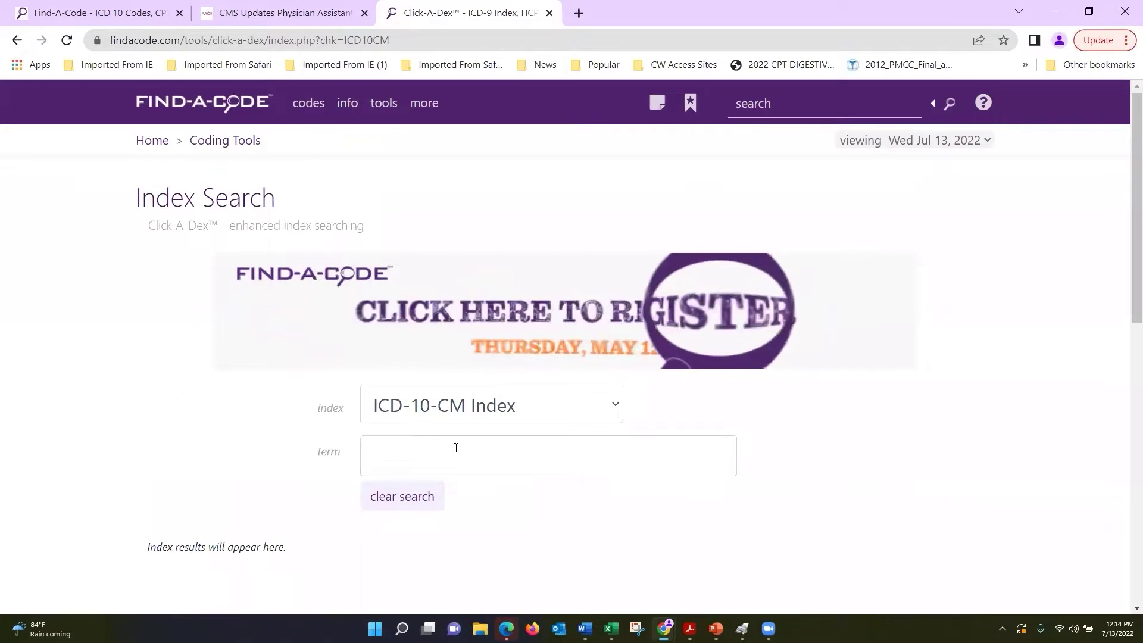
Look up Fracture, burst in the ICD-10-CM Index and follow its cross-reference to Fracture, traumatic
text(Fractur)
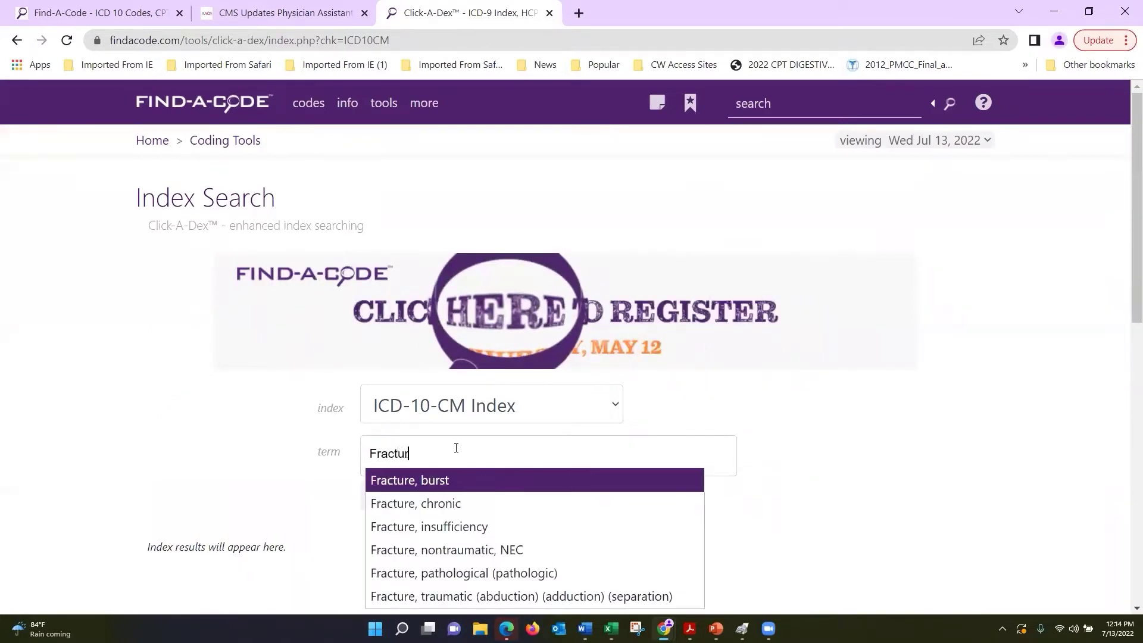
key(Return)
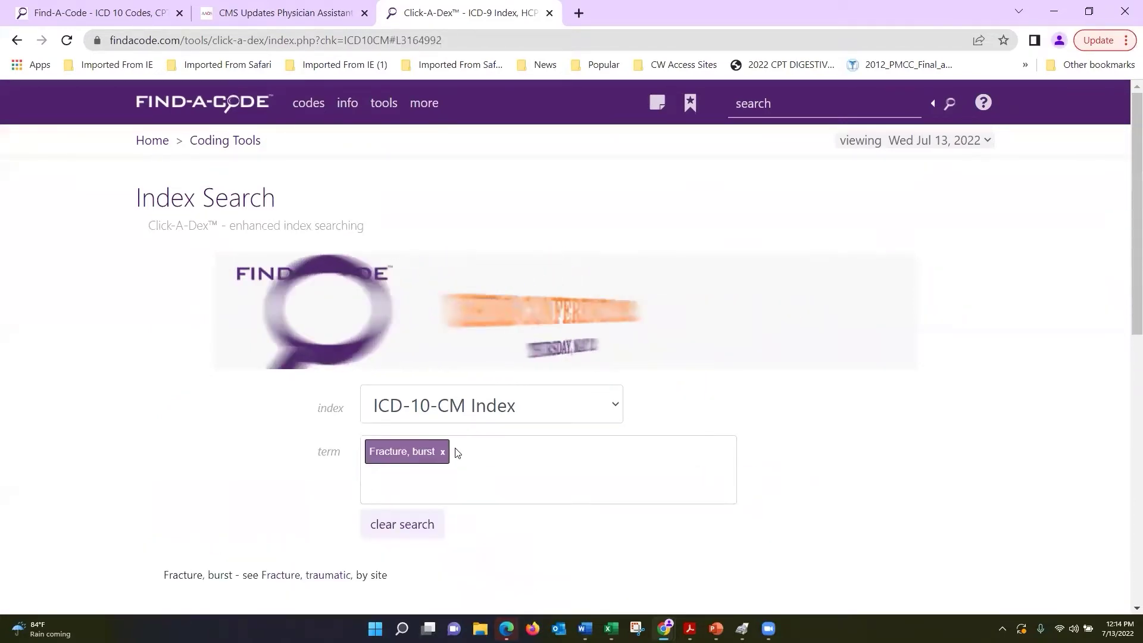
scroll(161, 493, down, 2)
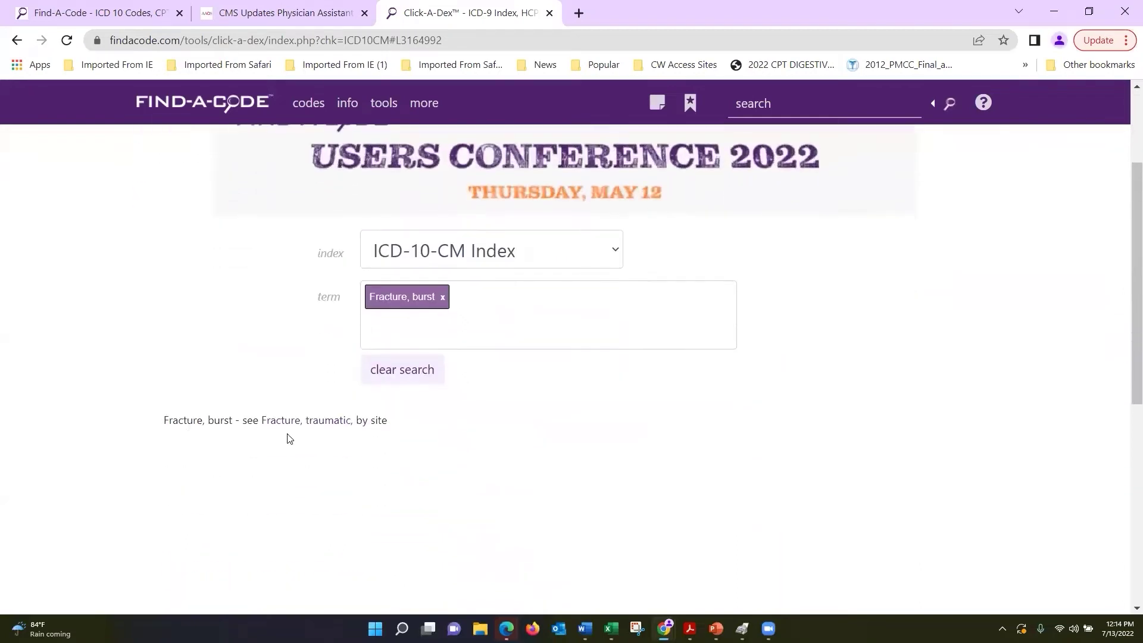
click(329, 421)
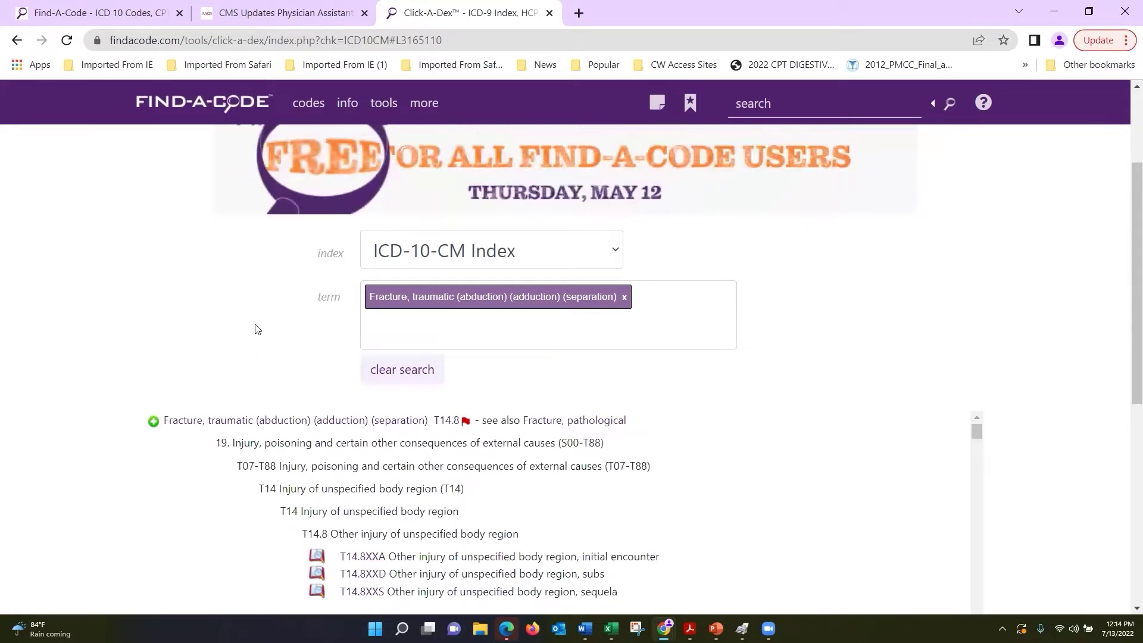
Expand nose, nasal (bone) (septum) under Fracture, traumatic and open code S02.2XXA for the initial encounter for closed fracture
scroll(152, 574, down, 1)
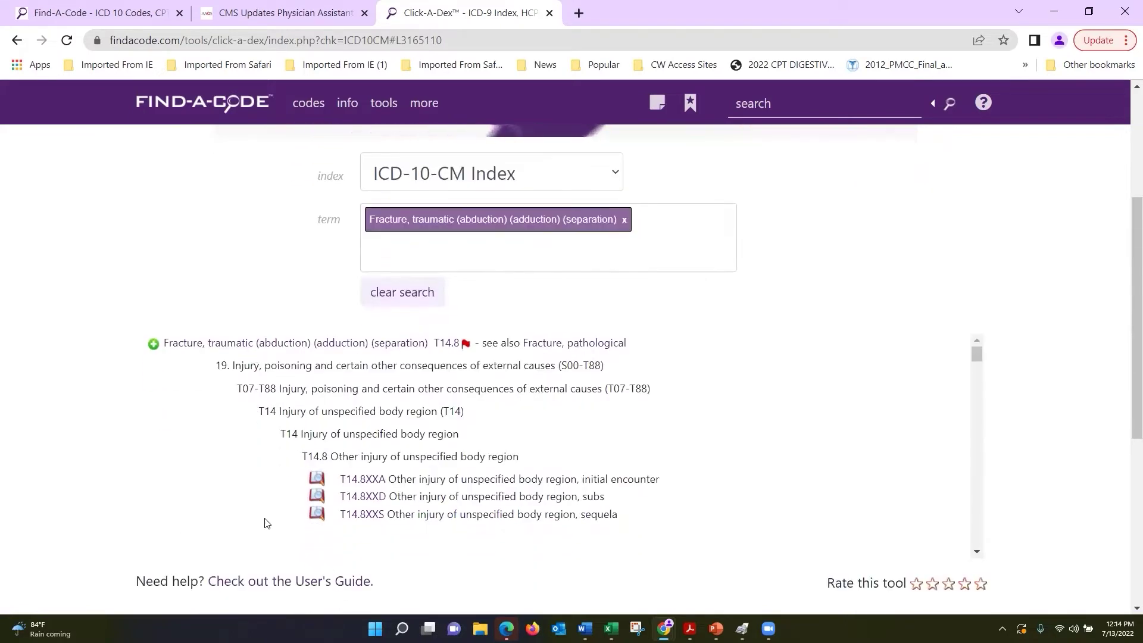
scroll(250, 492, down, 1)
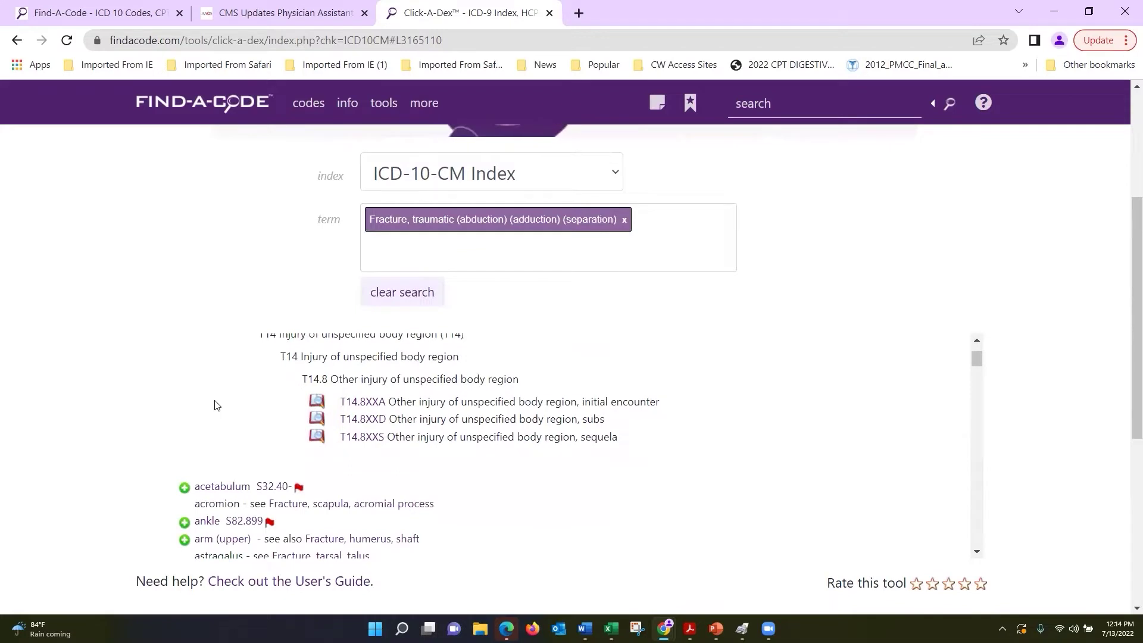
scroll(216, 405, down, 2)
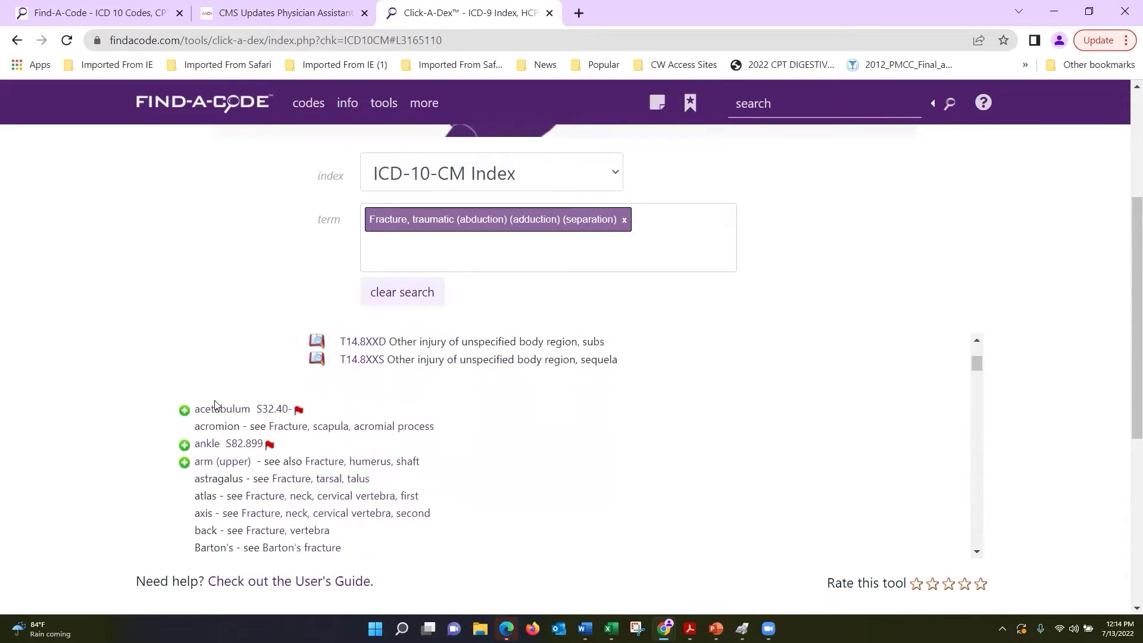
scroll(181, 419, down, 1)
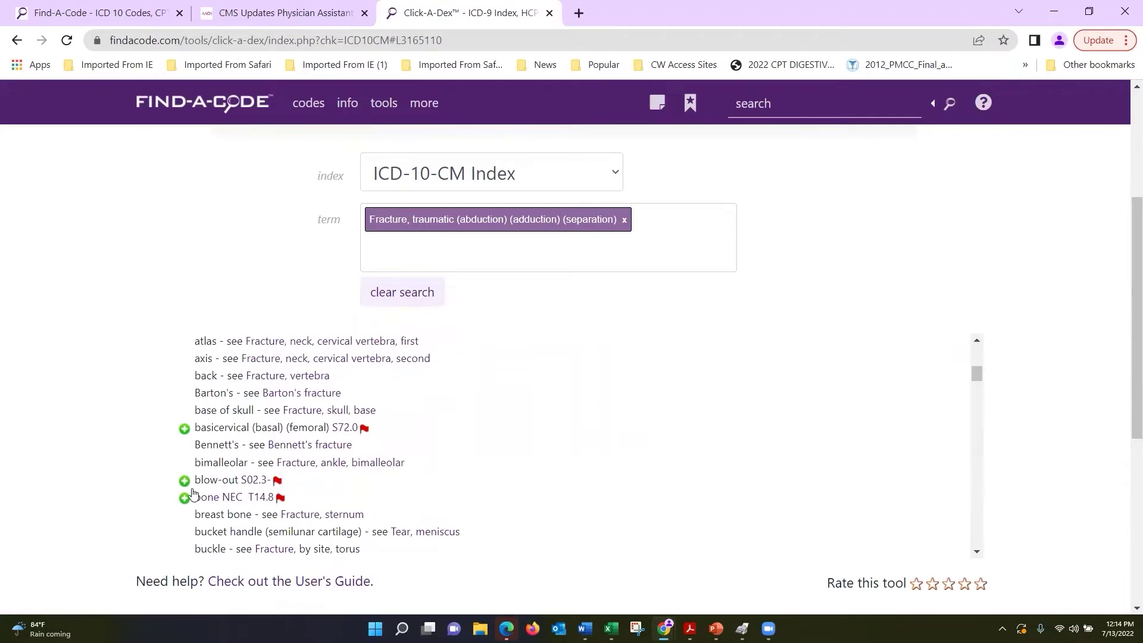
scroll(118, 384, down, 1)
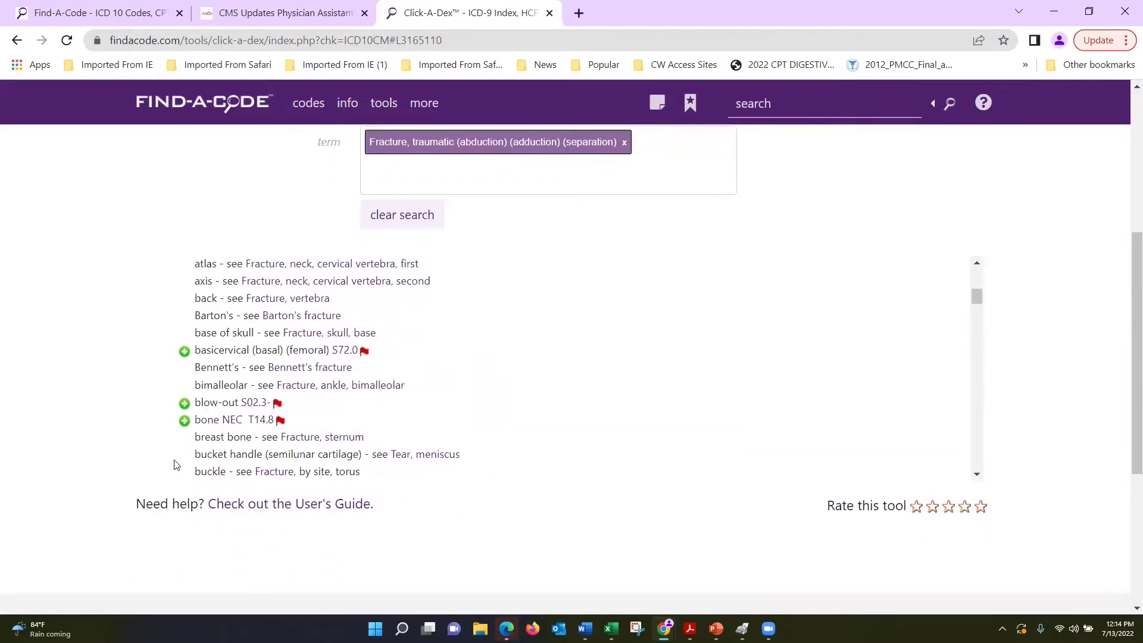
scroll(268, 435, down, 4)
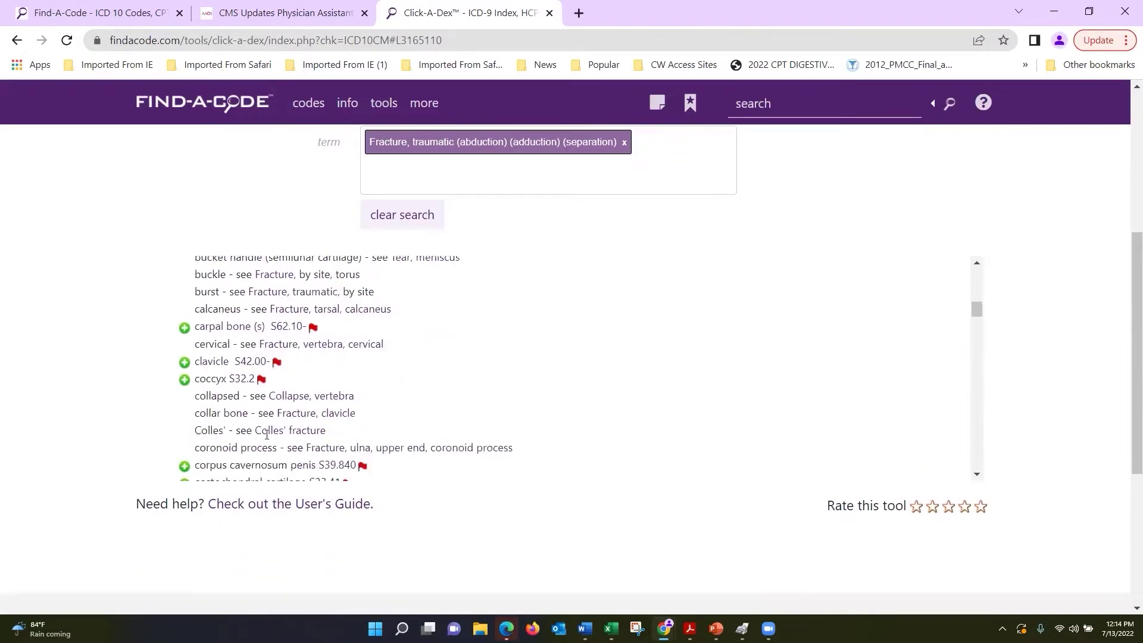
scroll(264, 440, down, 8)
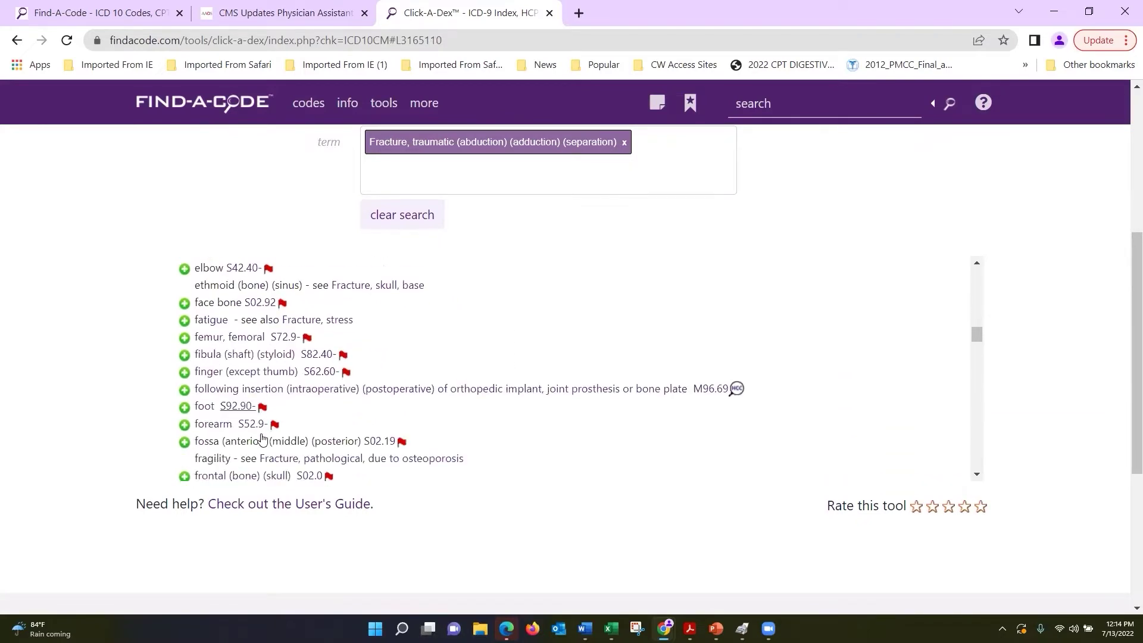
scroll(261, 438, down, 5)
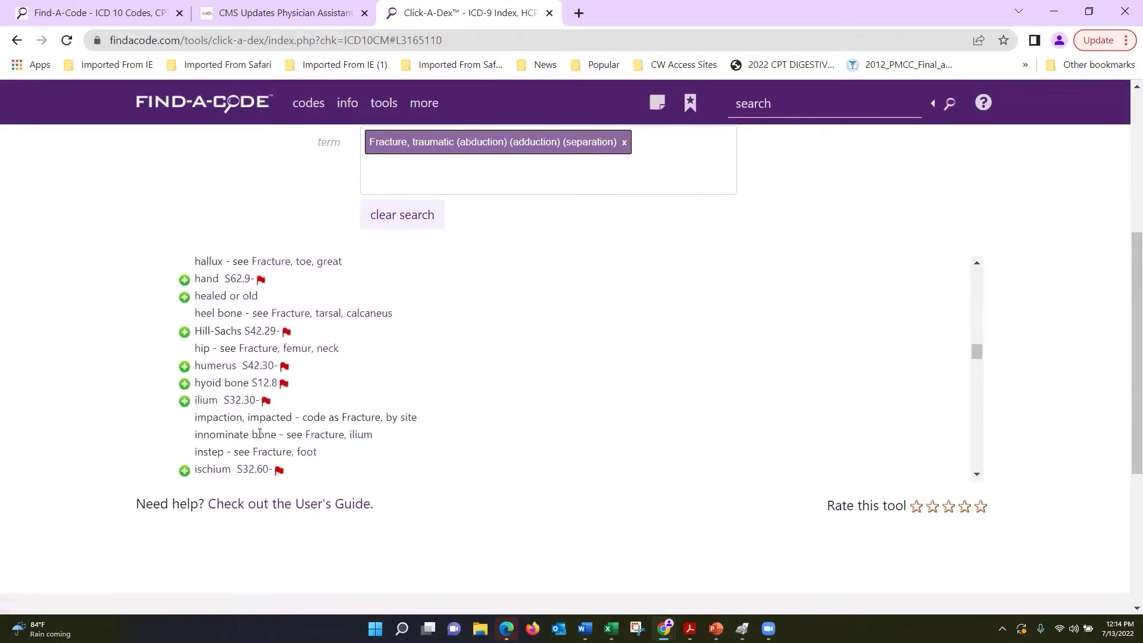
scroll(260, 434, down, 5)
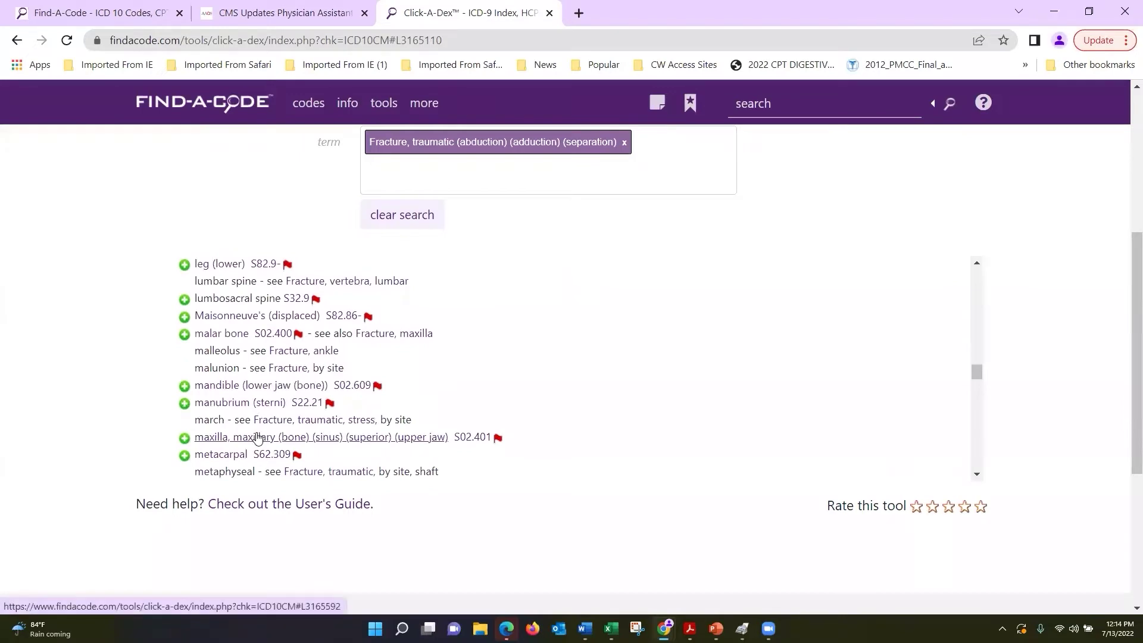
scroll(256, 439, down, 4)
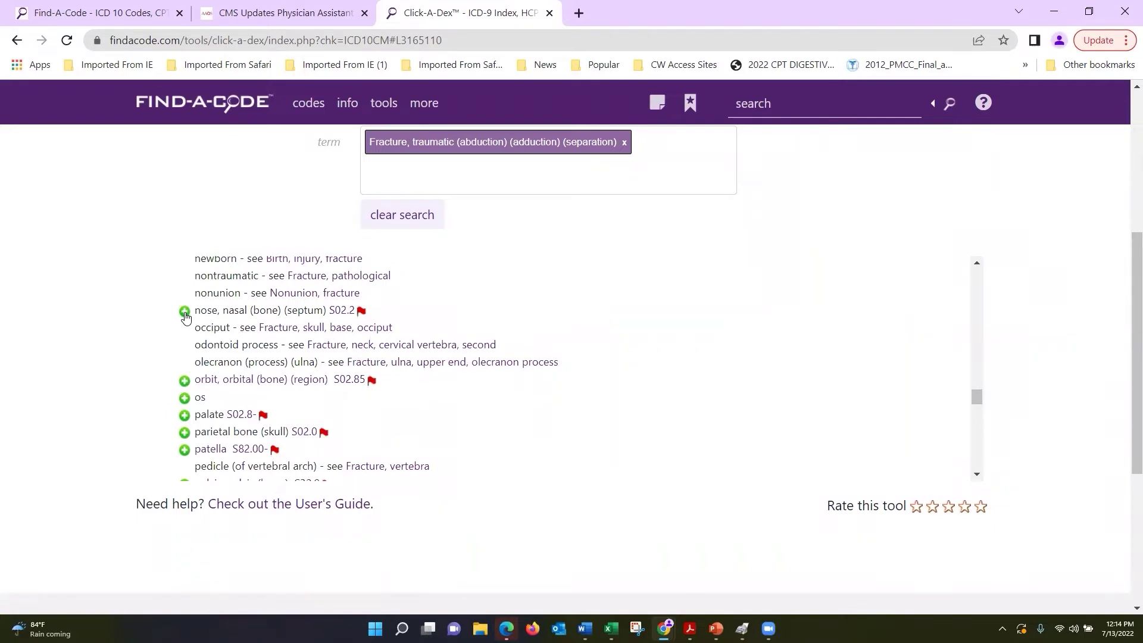
click(185, 312)
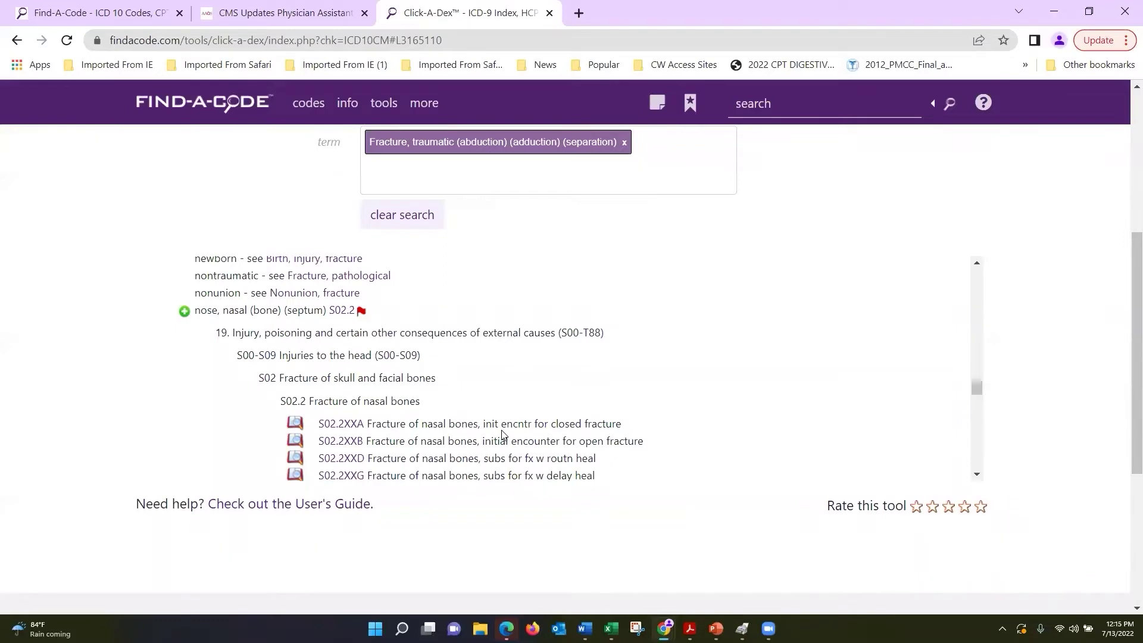
click(346, 429)
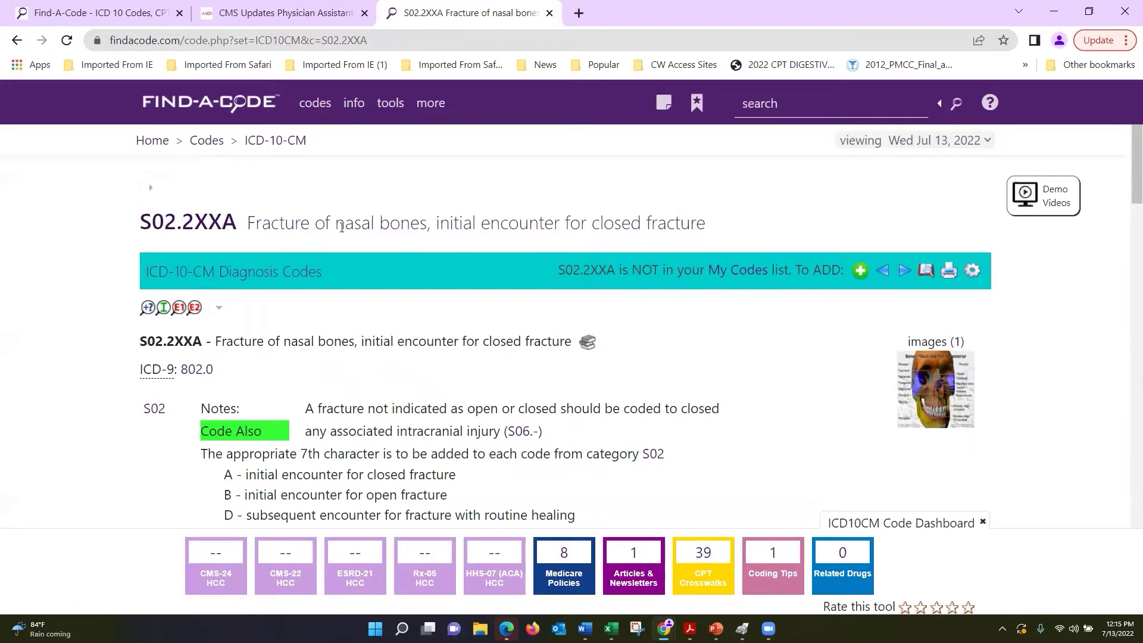
Examine the S02.2XXA page's category notes, Code Also instruction and seventh-character options
scroll(325, 241, down, 1)
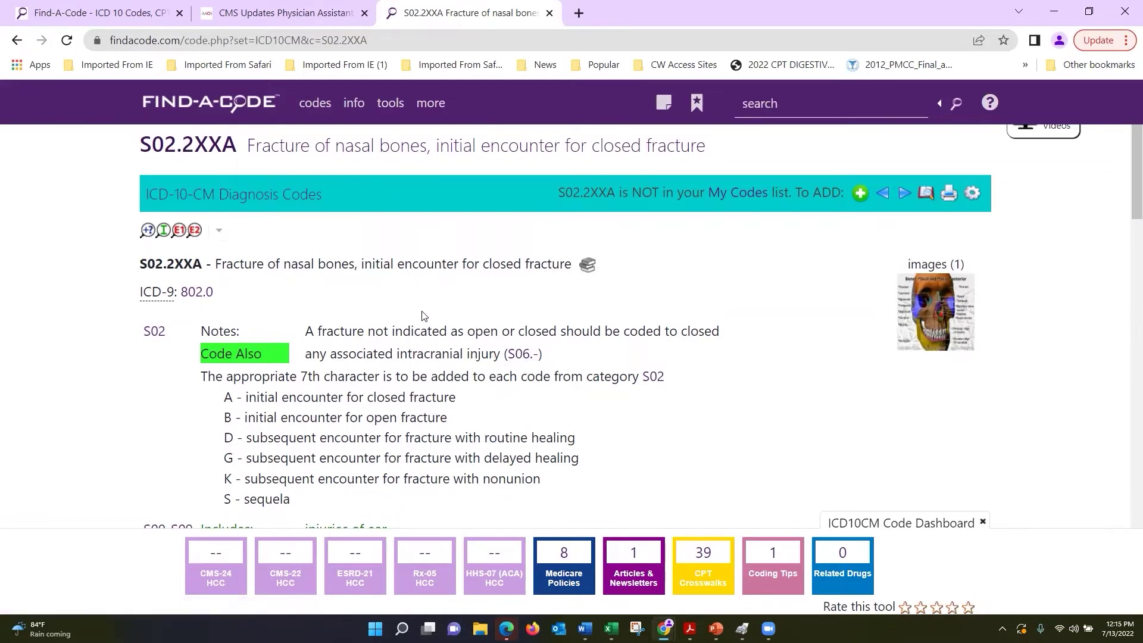
scroll(423, 316, up, 1)
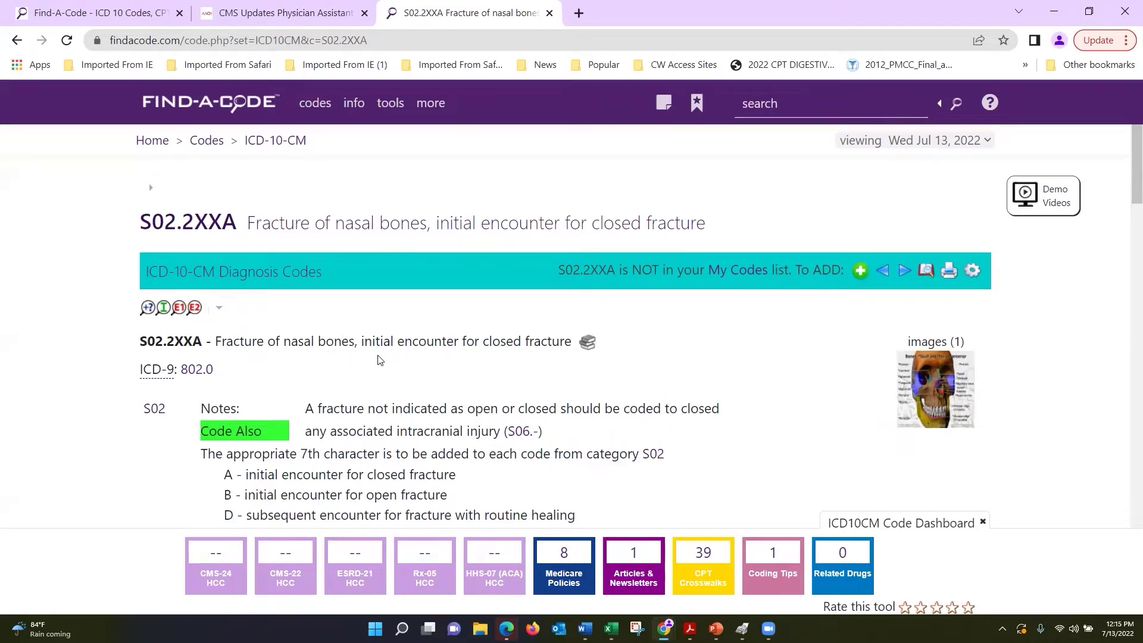
scroll(376, 359, down, 1)
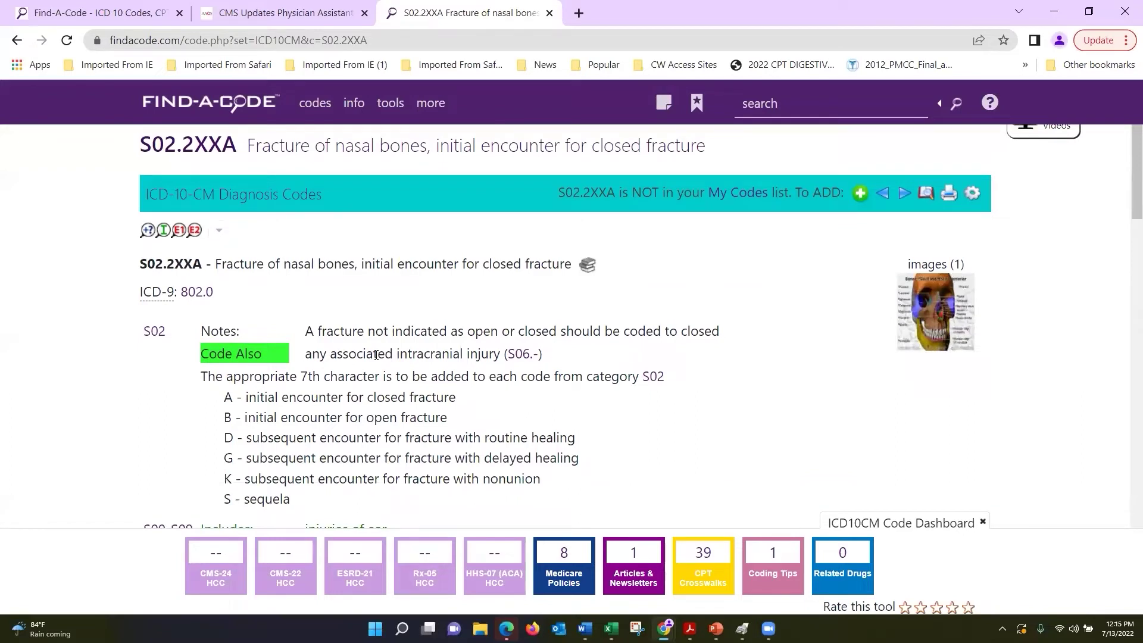
scroll(377, 355, down, 2)
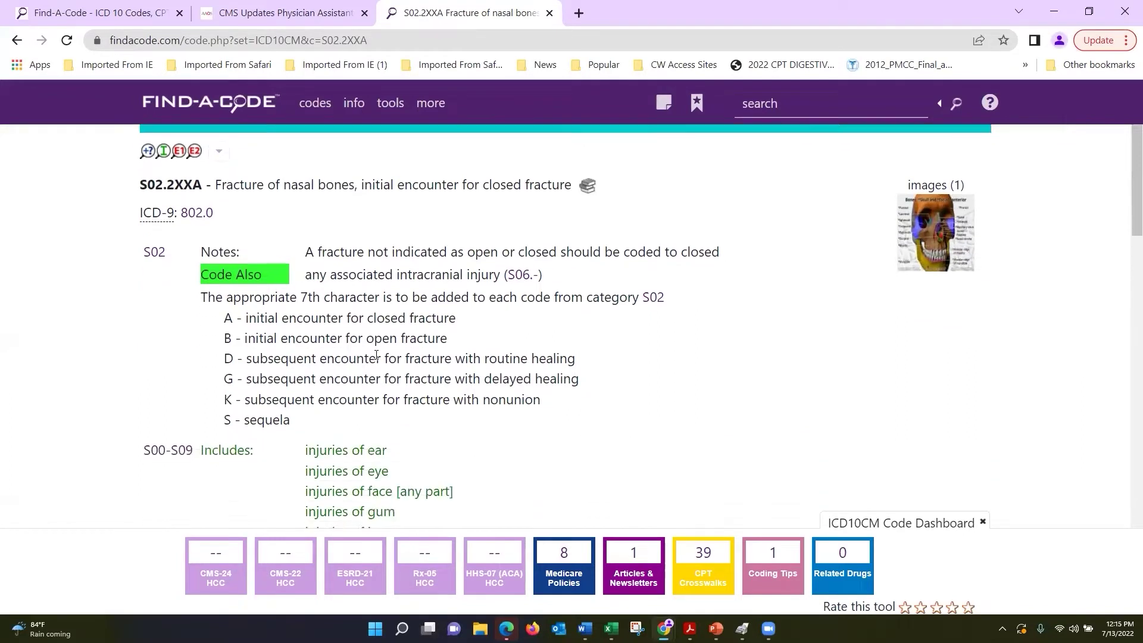
scroll(612, 394, up, 3)
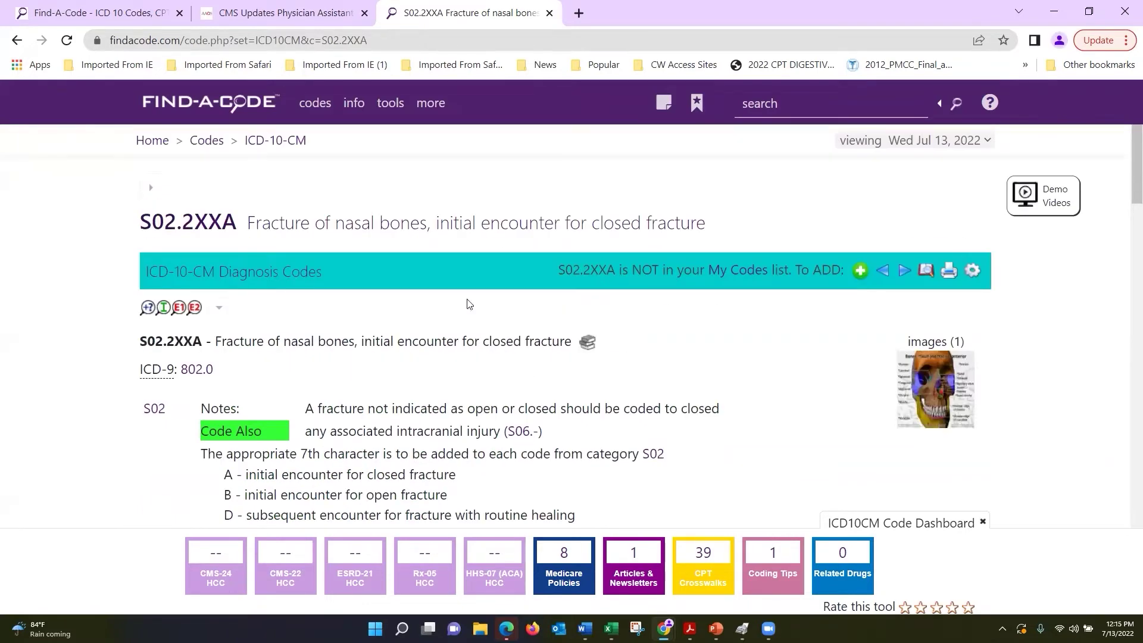
Return to the ICD-10-CM code set's index search and set the index to ICD-10-CM External Causes
click(294, 151)
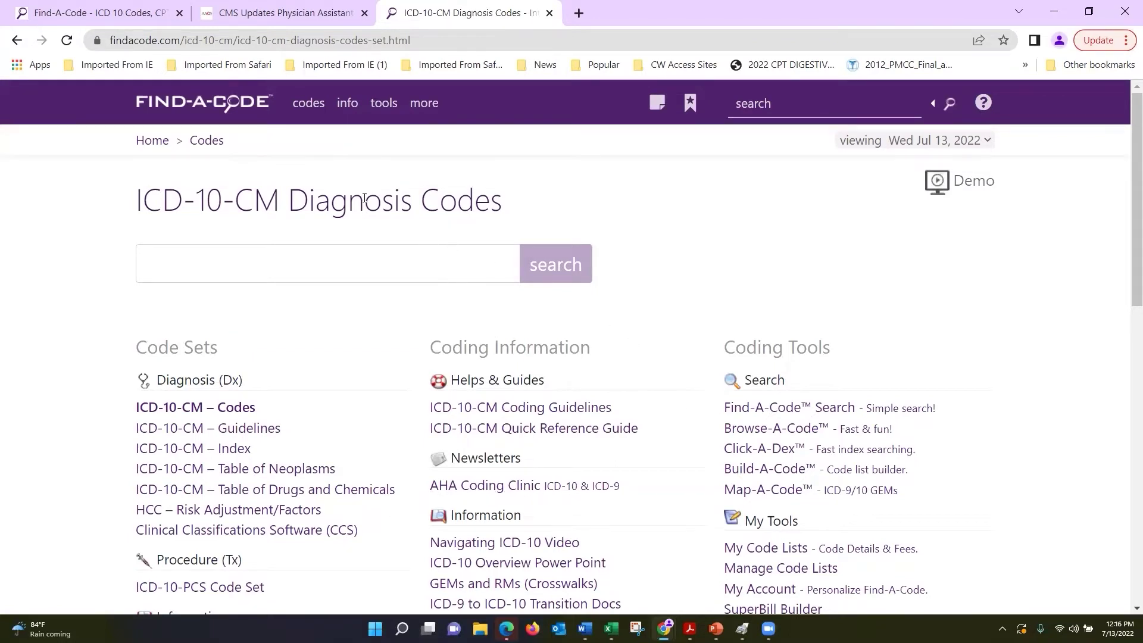
click(219, 450)
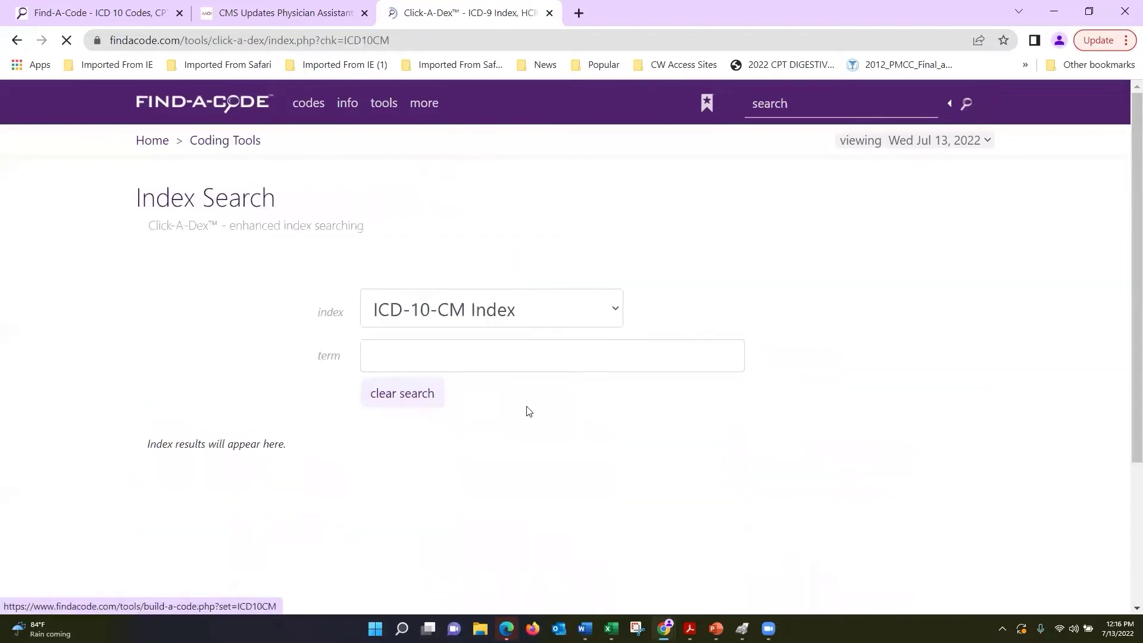
click(620, 411)
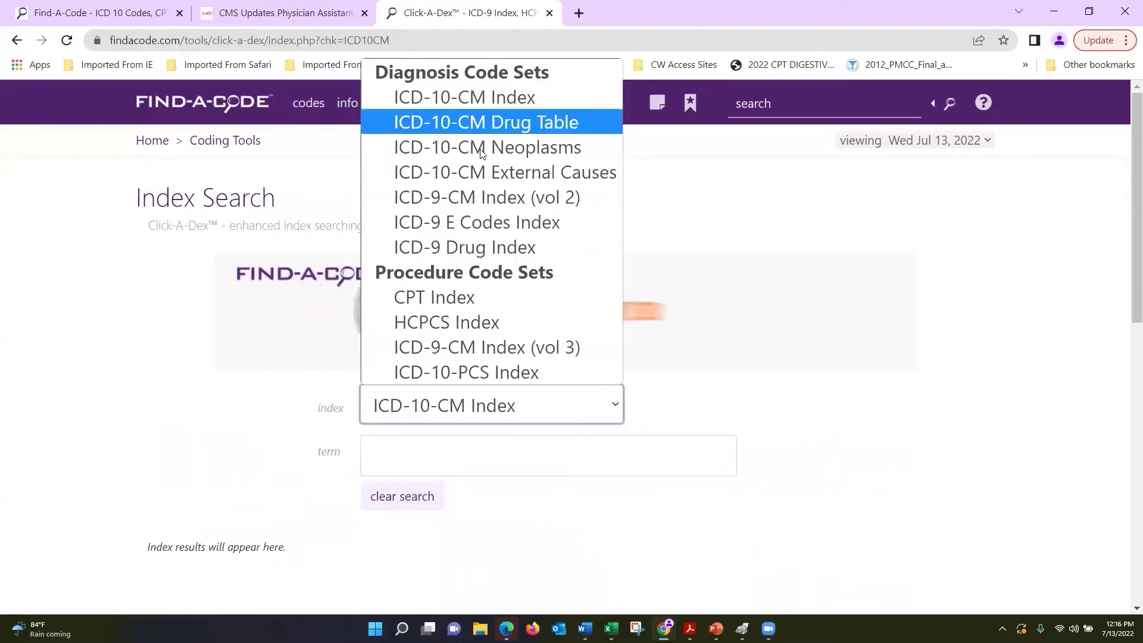
click(511, 173)
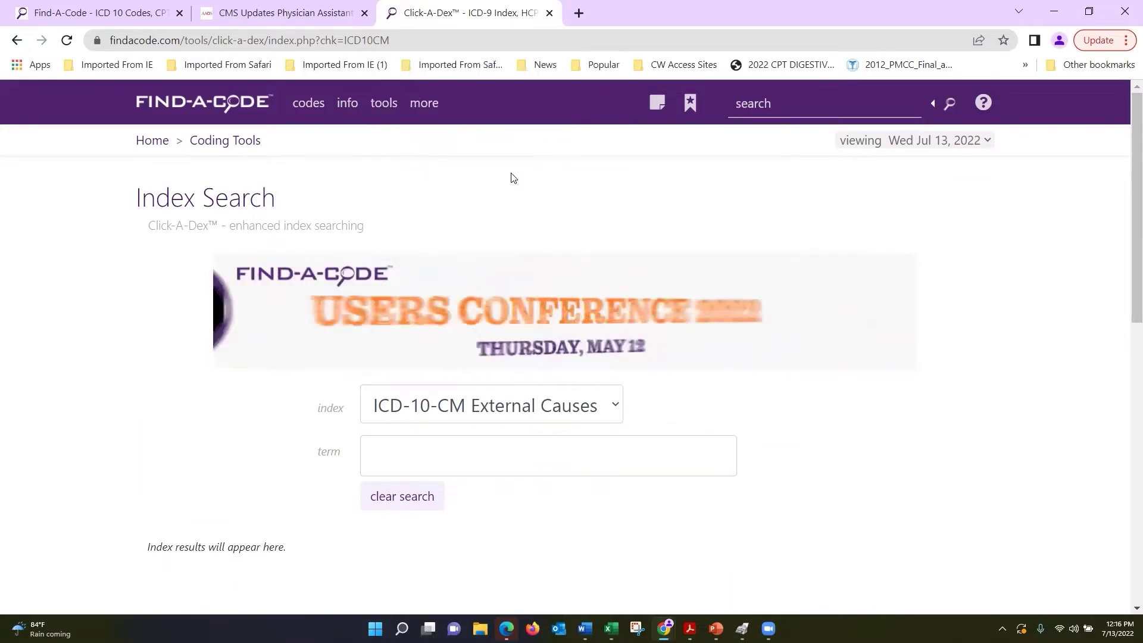
Look up the term Status of external cause in the External Causes index and dismiss the subterm suggestions
scroll(523, 190, down, 1)
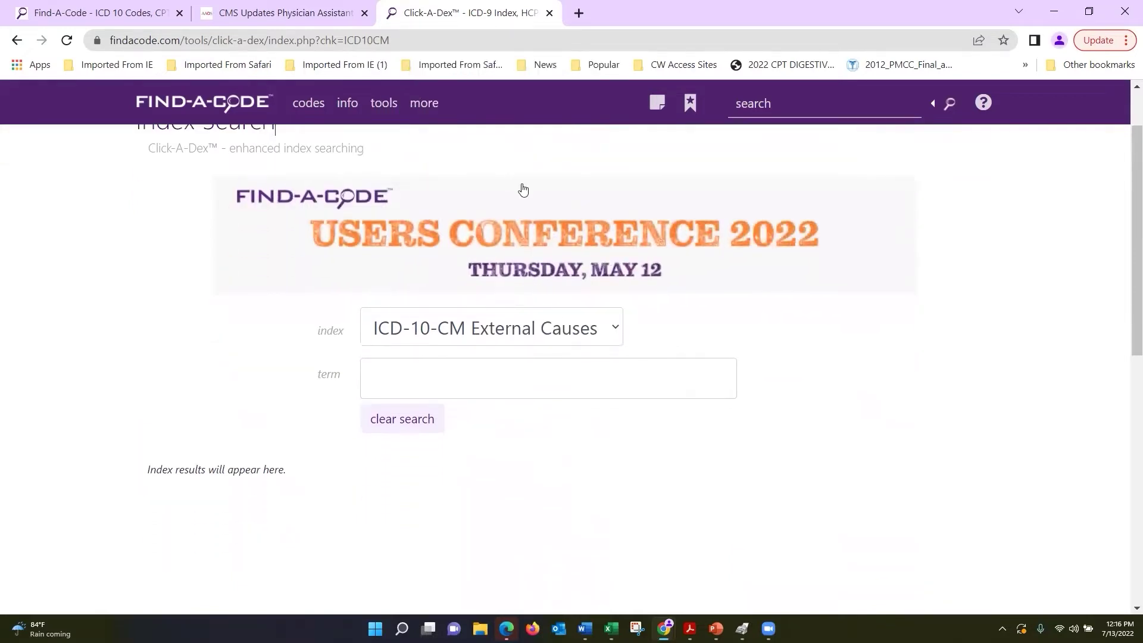
click(530, 377)
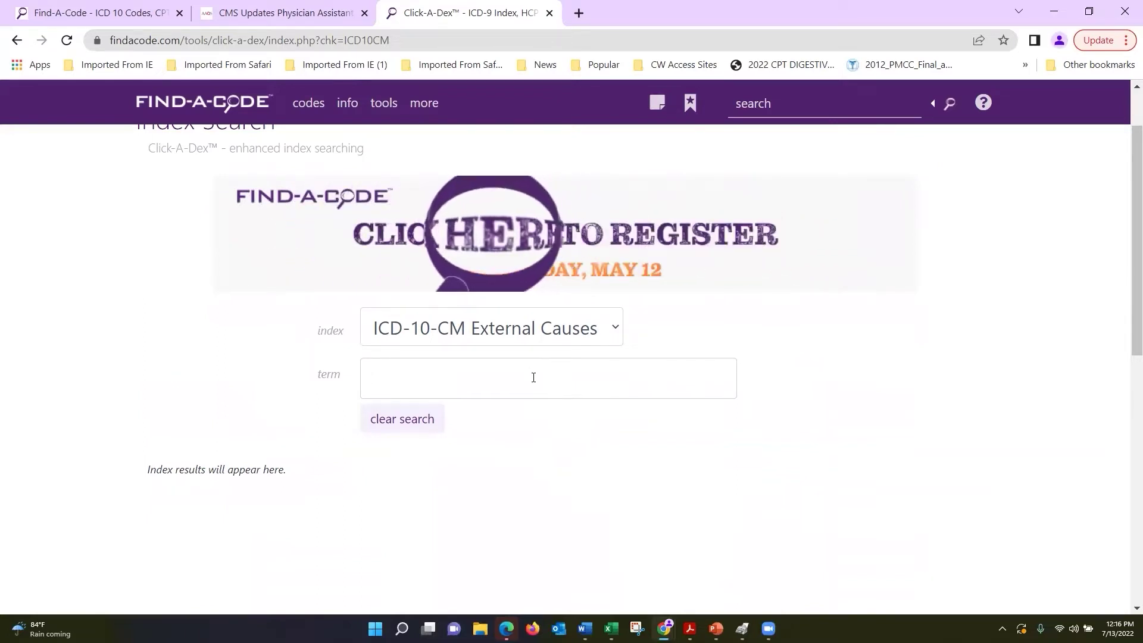
text(ar)
key(BackSpace)
key(BackSpace)
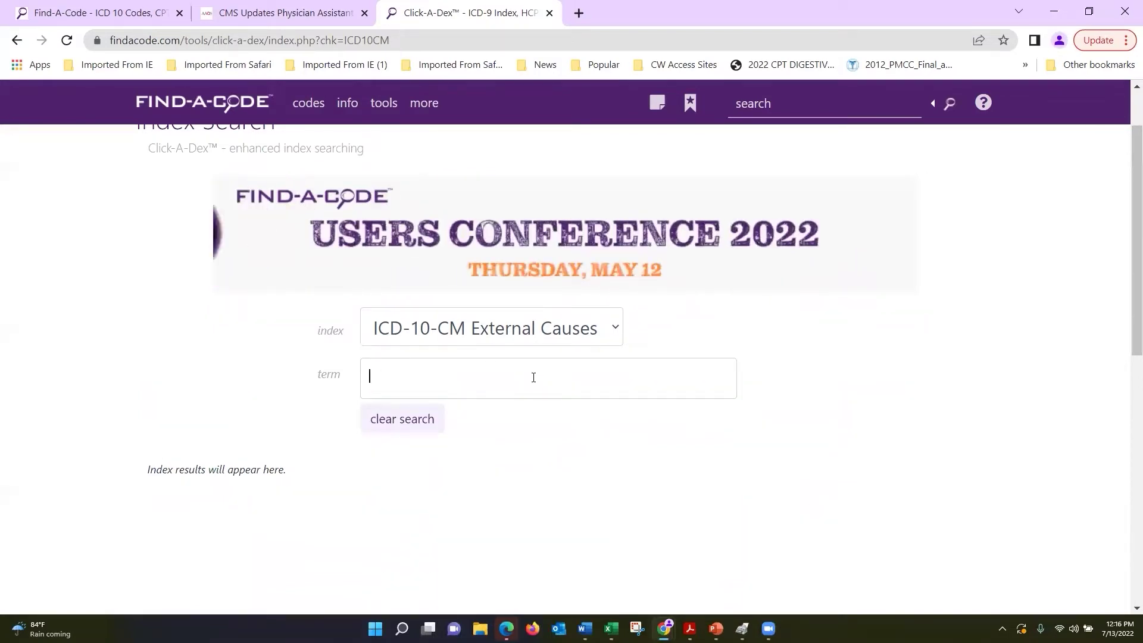
text(S)
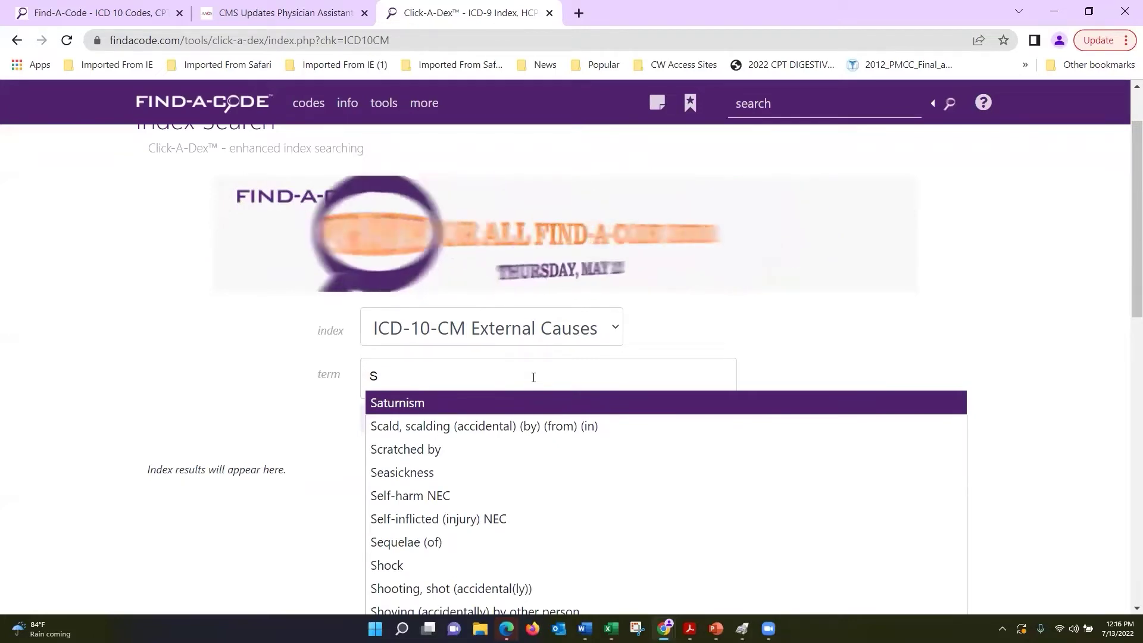
text(tatus)
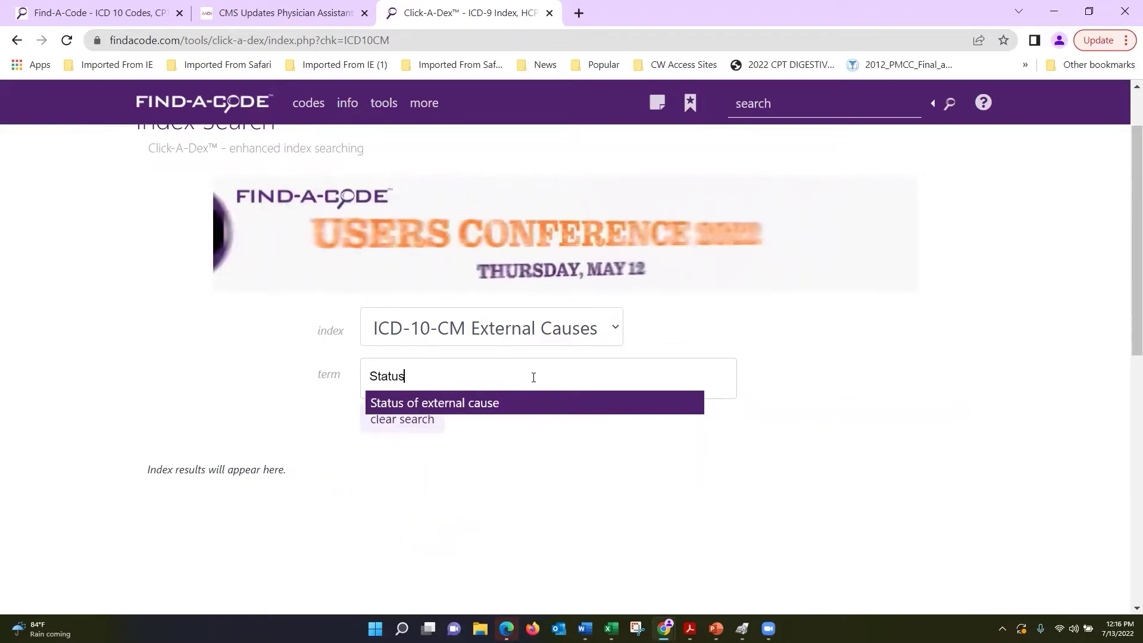
click(469, 405)
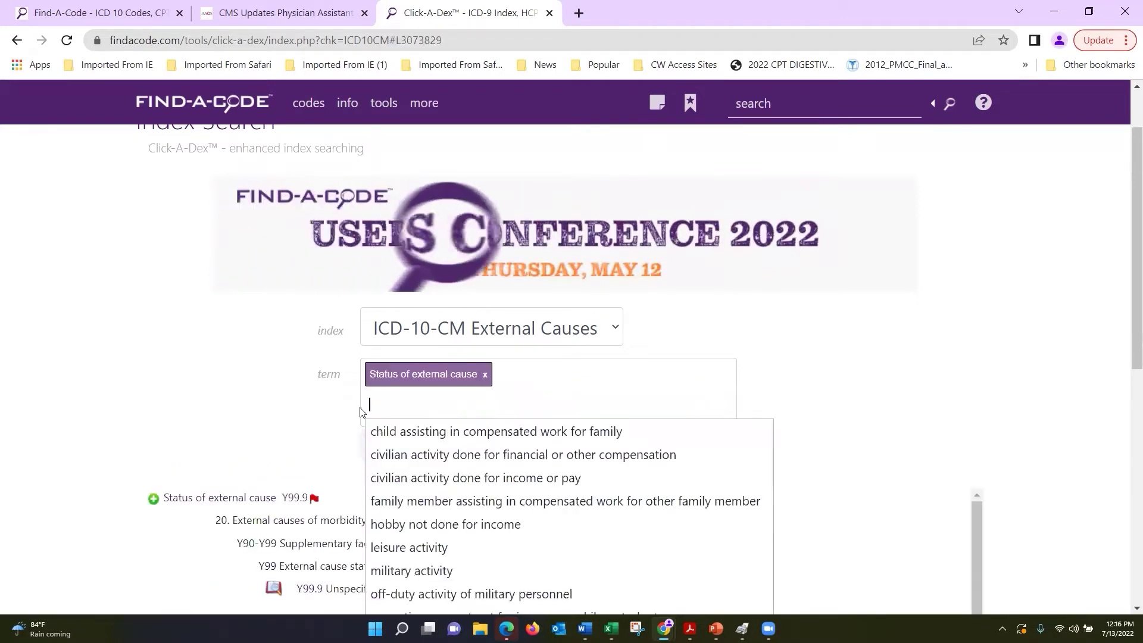
click(288, 427)
scroll(289, 426, down, 1)
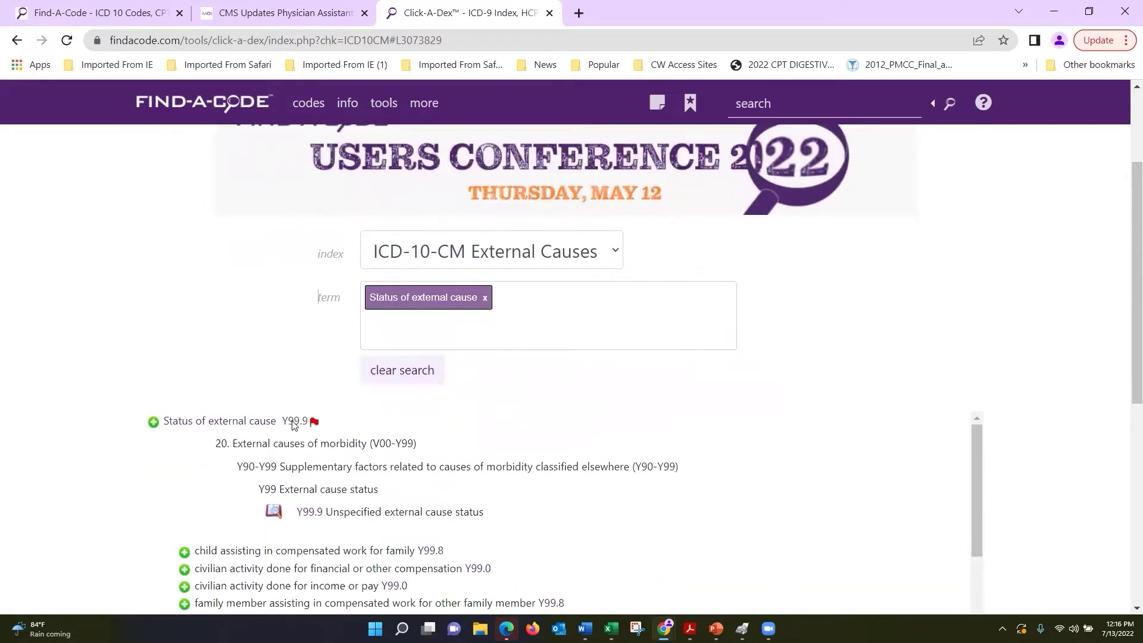
Review the subterms listed under Status of external cause and expand the leisure activity entry
scroll(286, 393, down, 1)
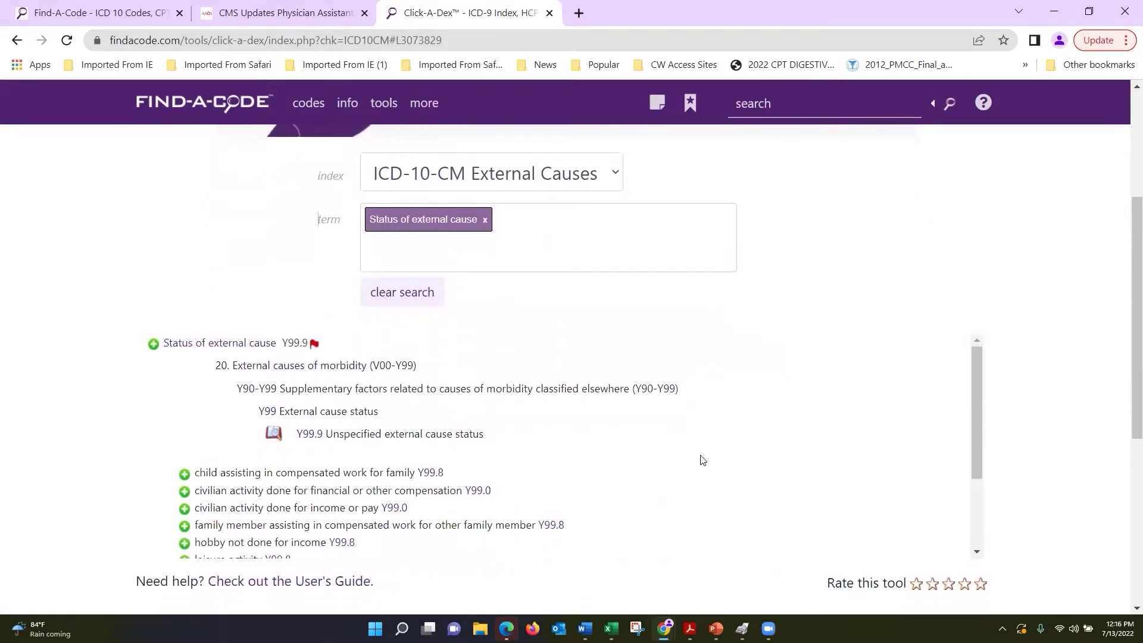
scroll(723, 436, down, 1)
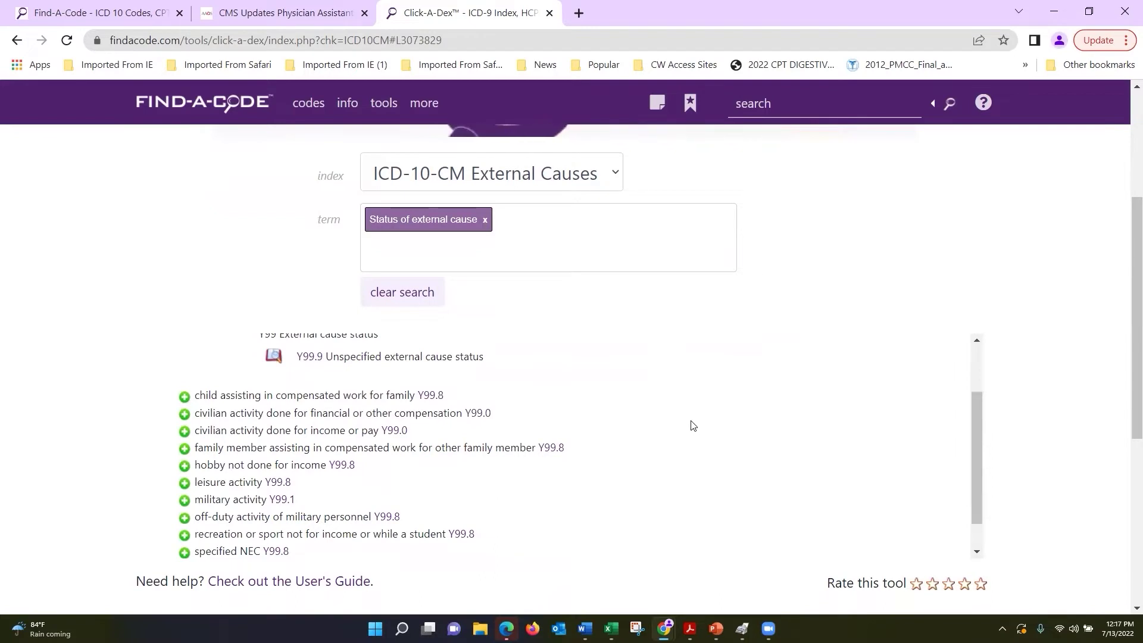
scroll(716, 423, down, 1)
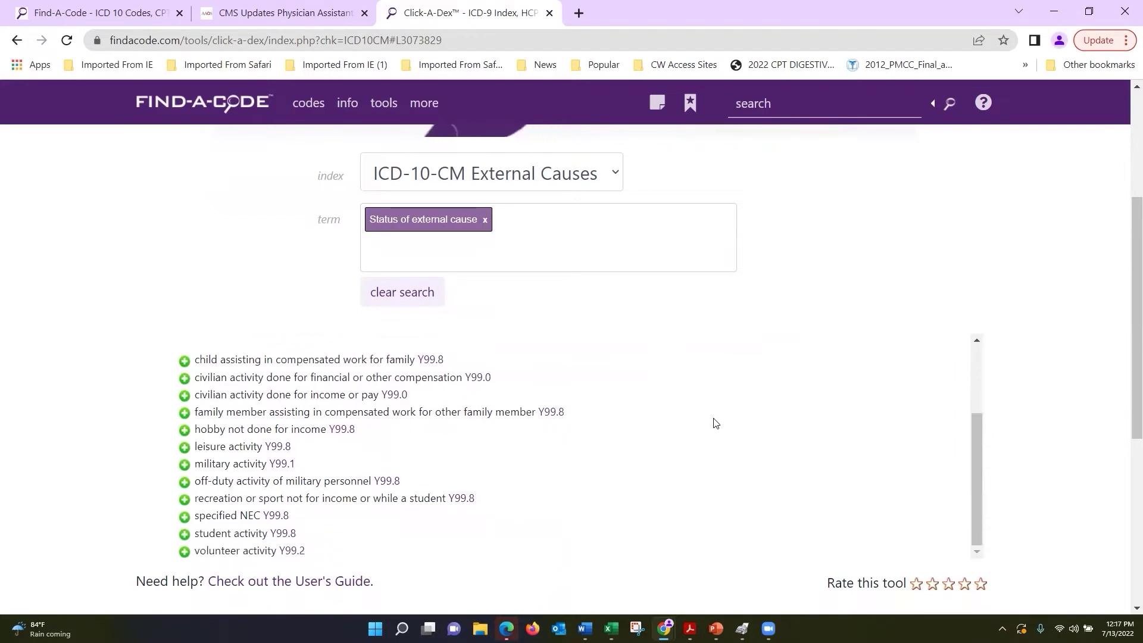
scroll(716, 423, down, 1)
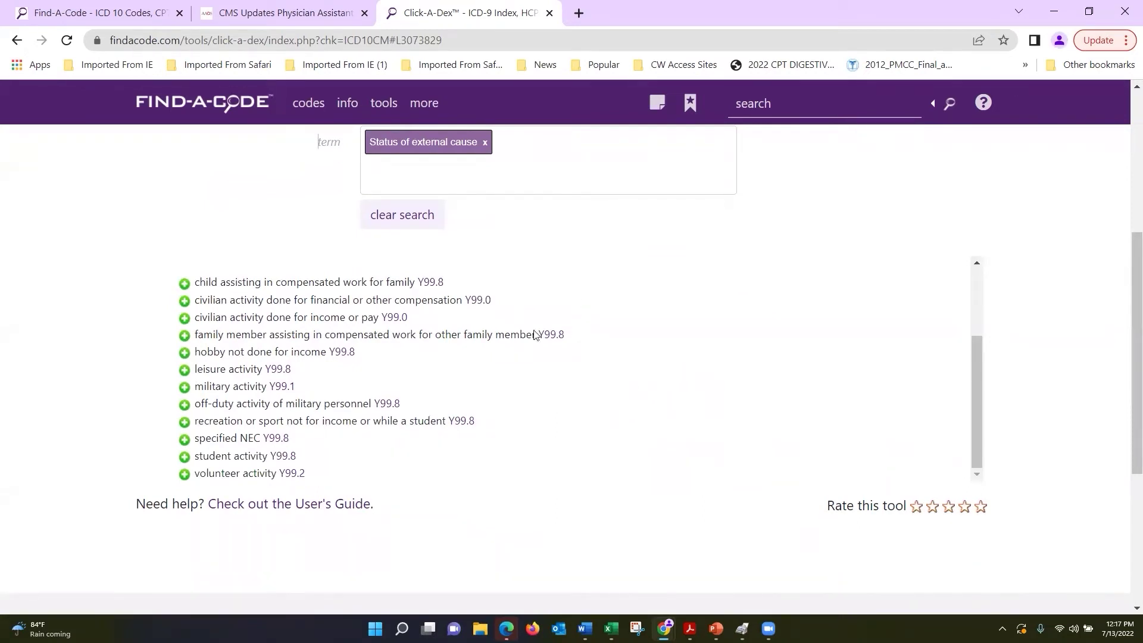
click(184, 371)
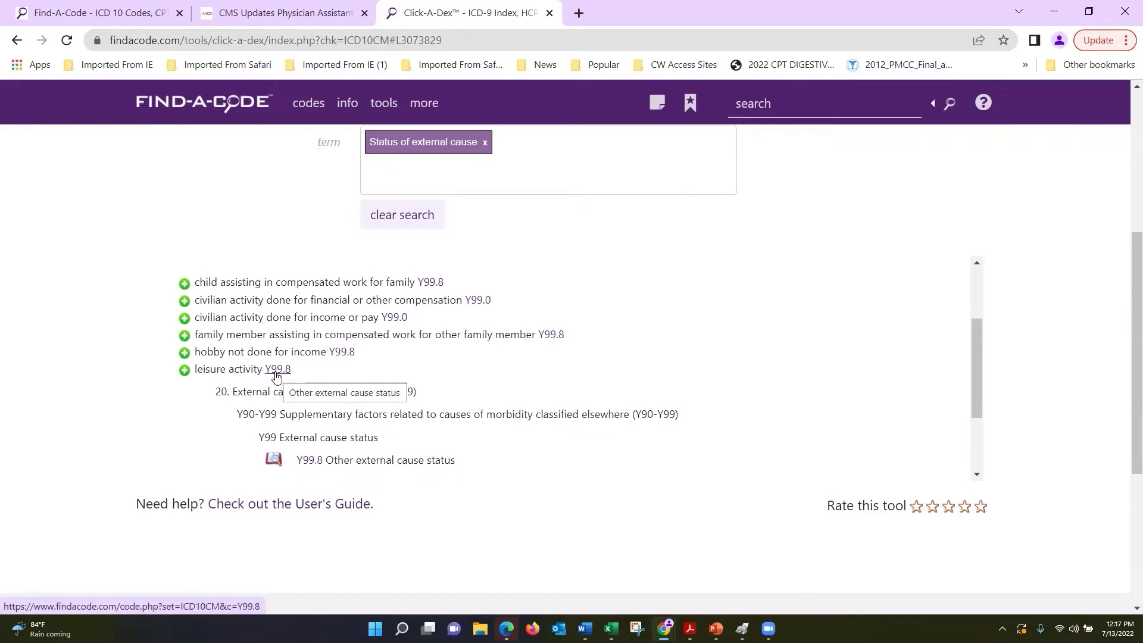
click(185, 372)
click(186, 370)
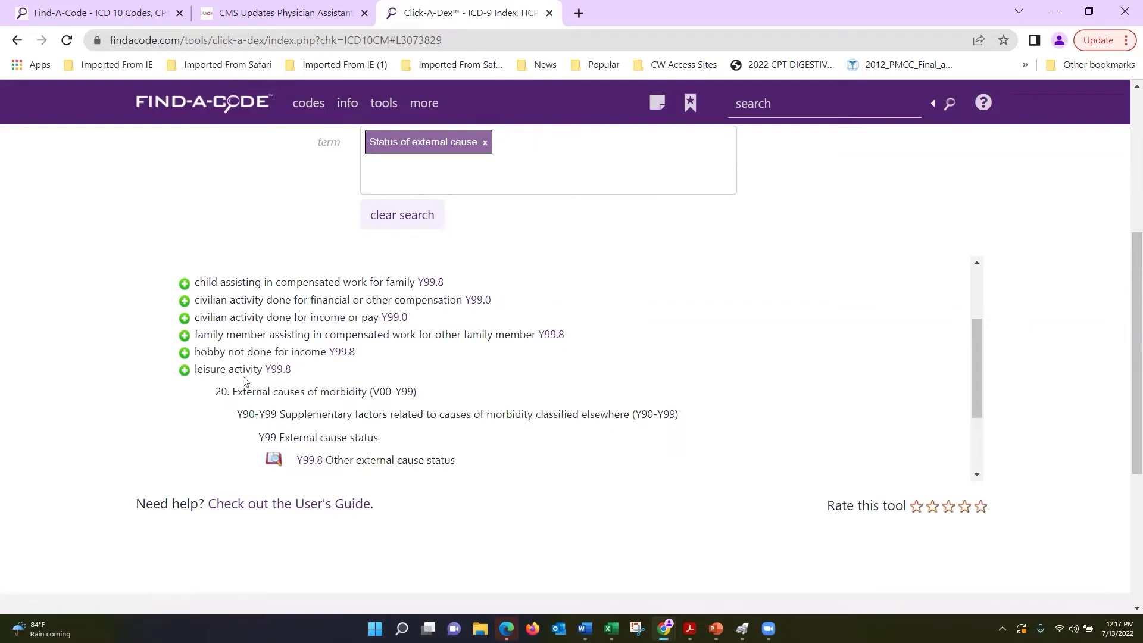
Expand recreation or sport not for income or while a student, then open code Y99.8 and review its included activities
scroll(273, 386, down, 1)
scroll(273, 388, down, 1)
scroll(265, 396, down, 1)
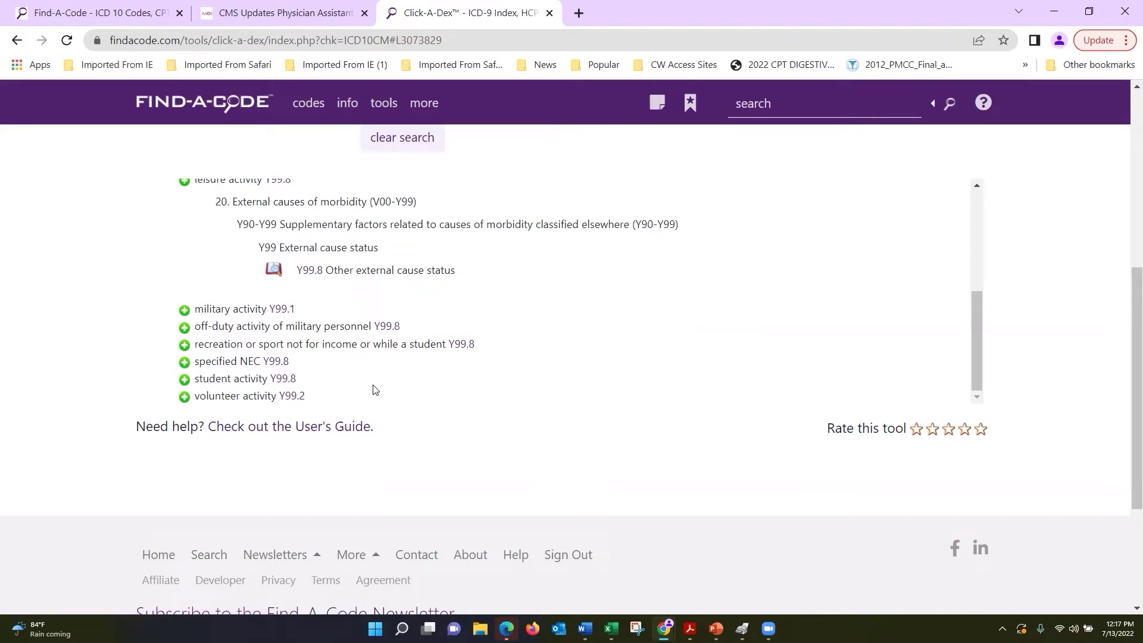
click(185, 345)
scroll(259, 360, down, 1)
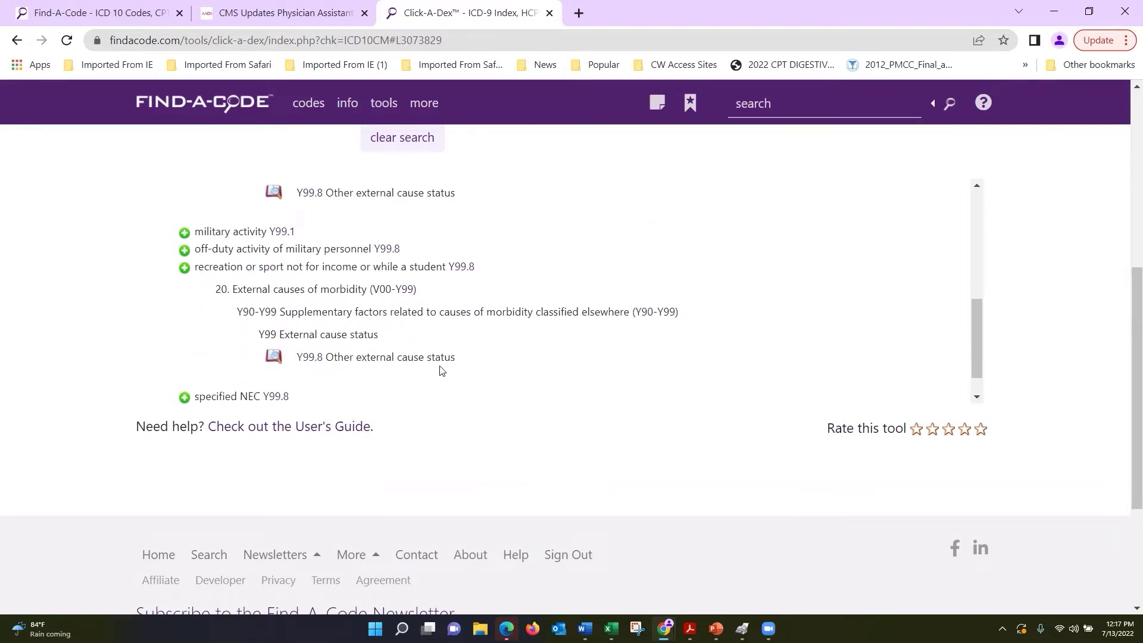
click(313, 360)
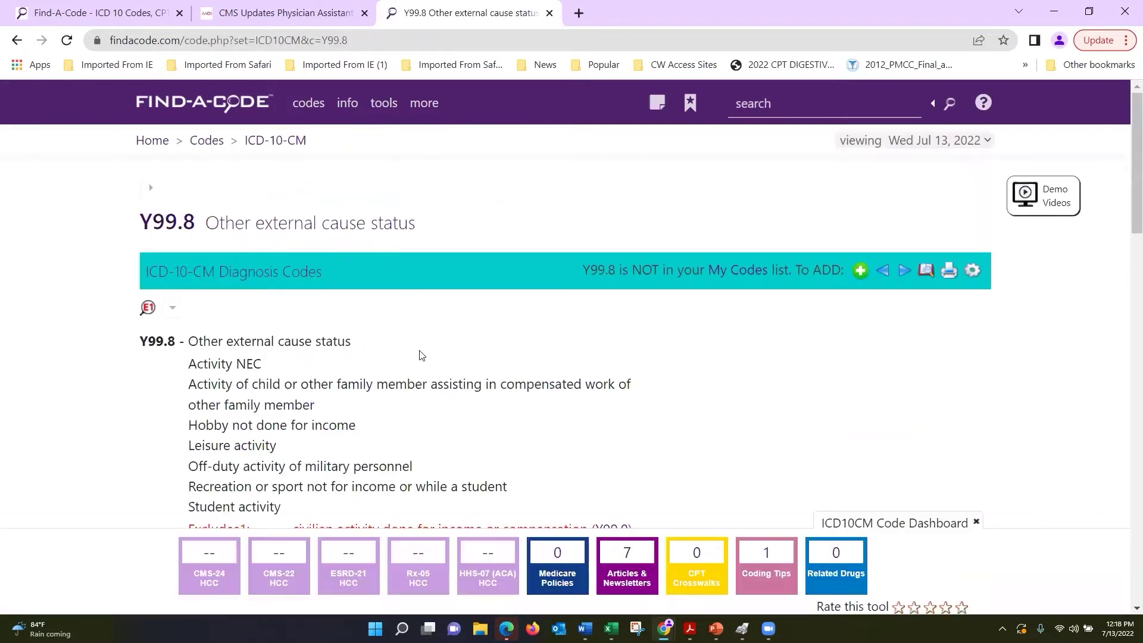
scroll(421, 356, down, 1)
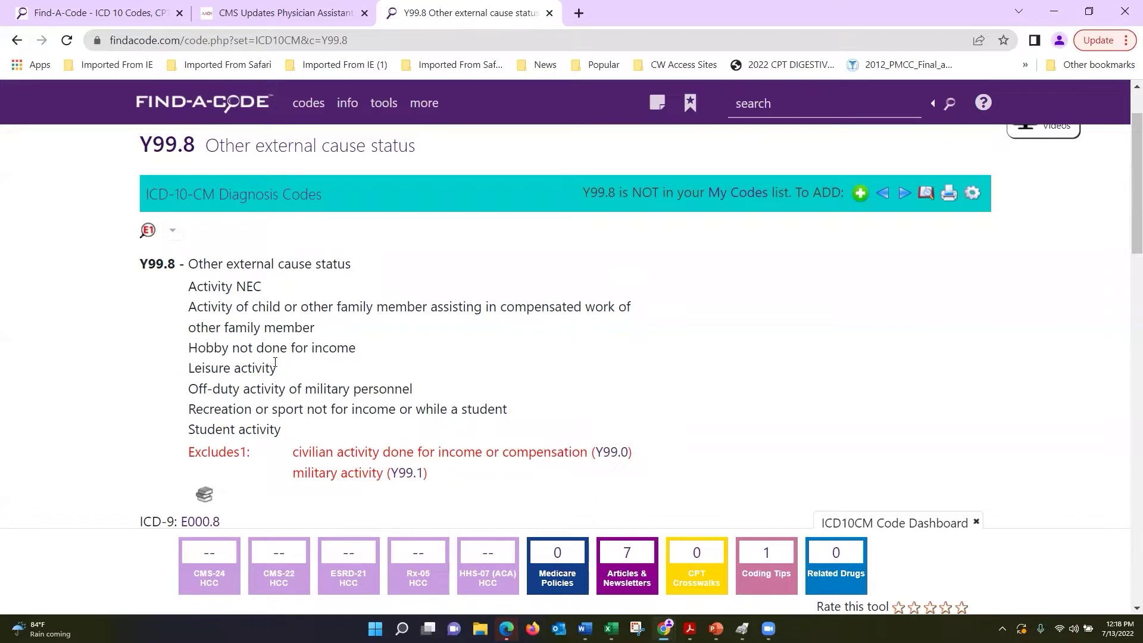
drag(283, 374, 179, 374)
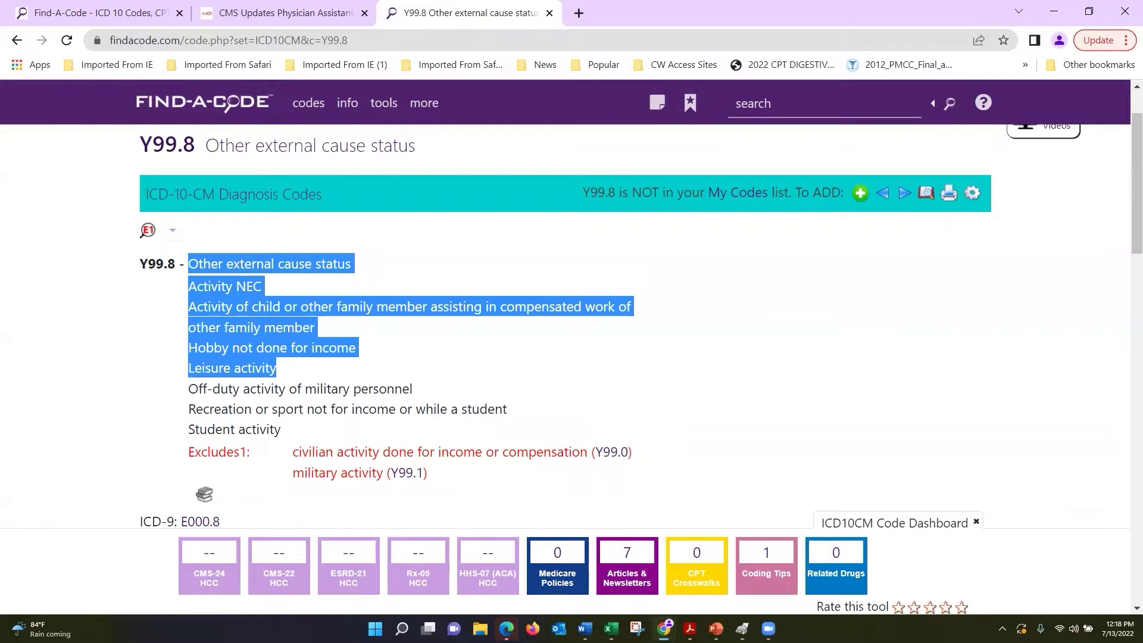
click(501, 397)
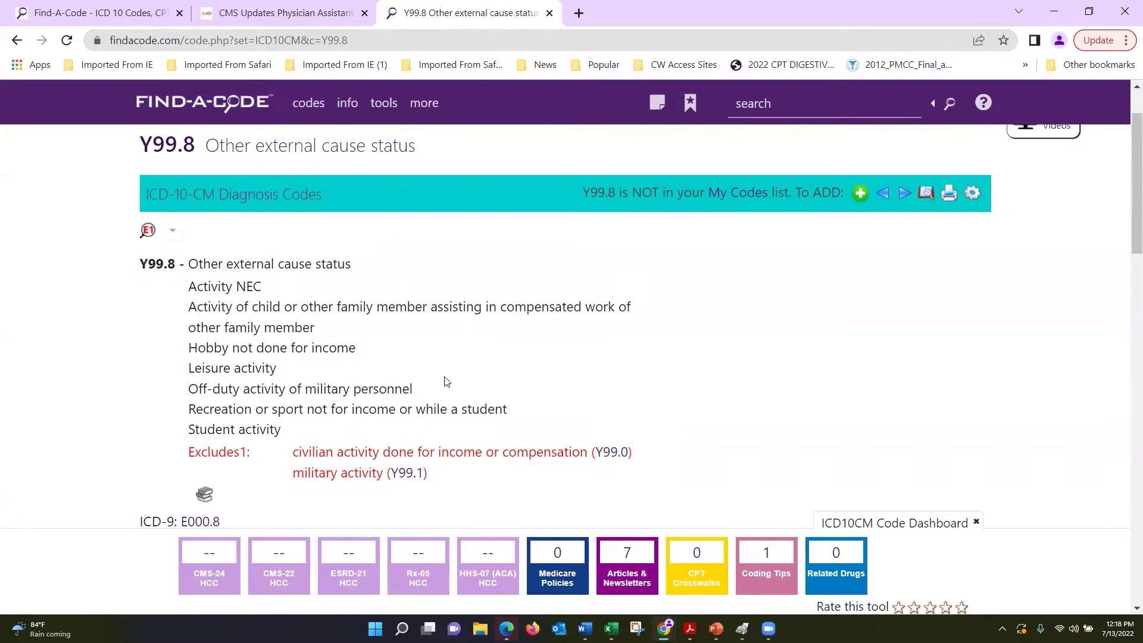
Return to the ICD-10-CM index search and set the index to ICD-10-CM External Causes
scroll(391, 345, up, 2)
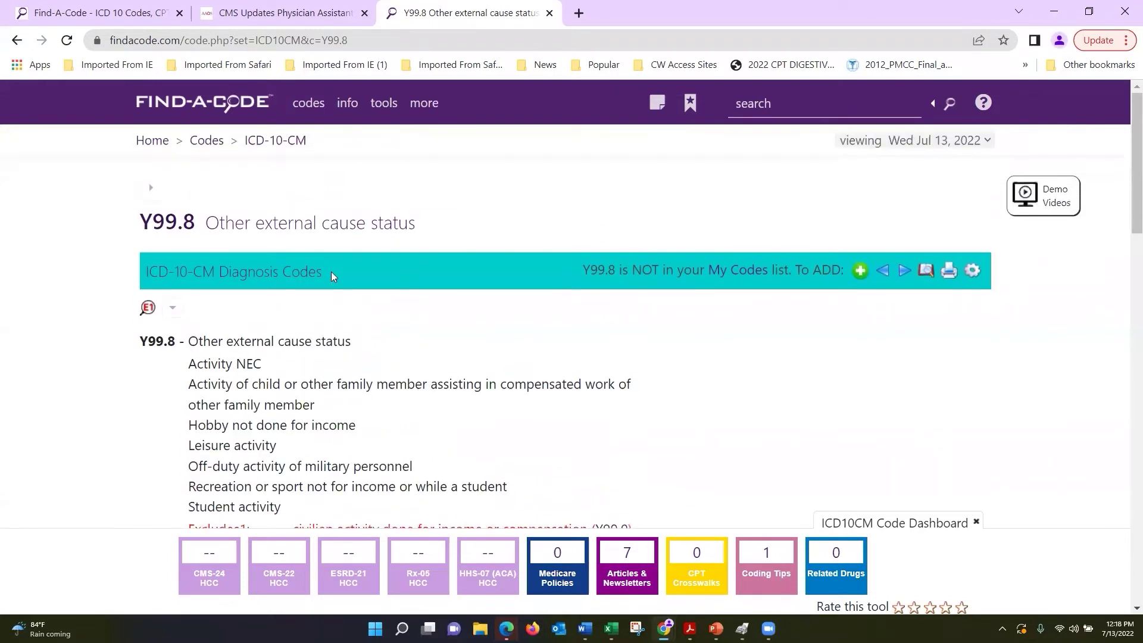
click(292, 142)
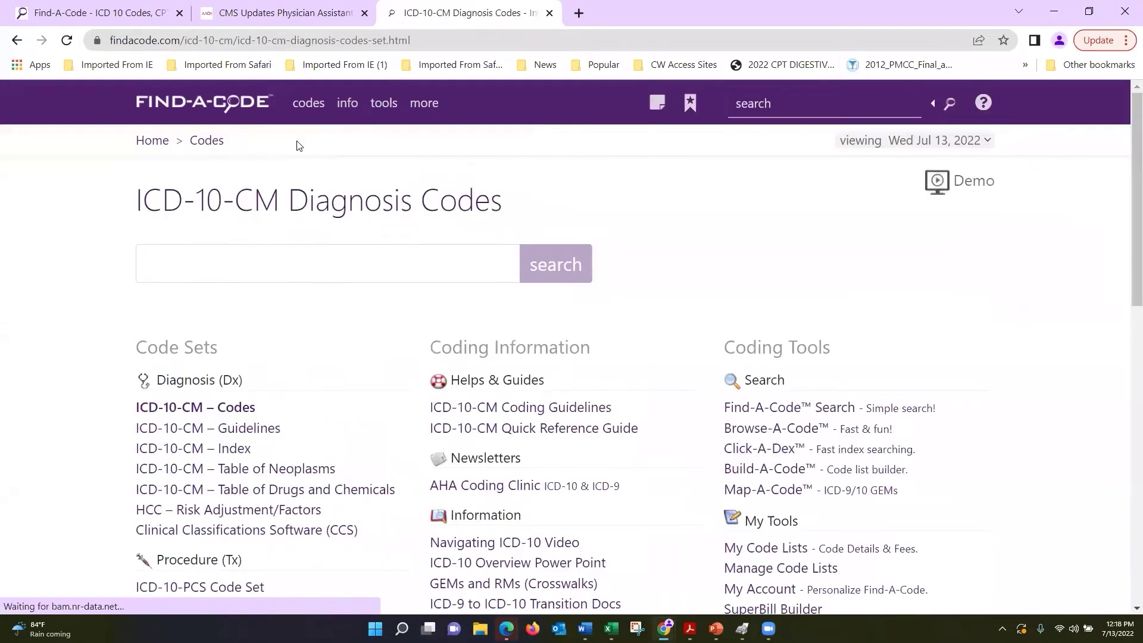
click(204, 451)
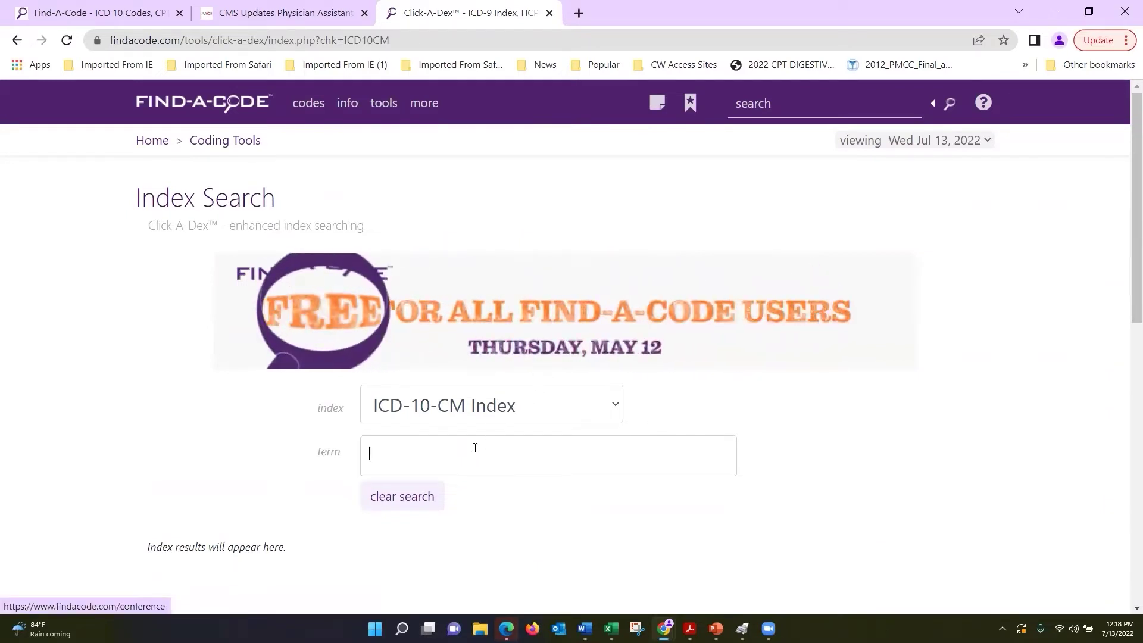
click(619, 413)
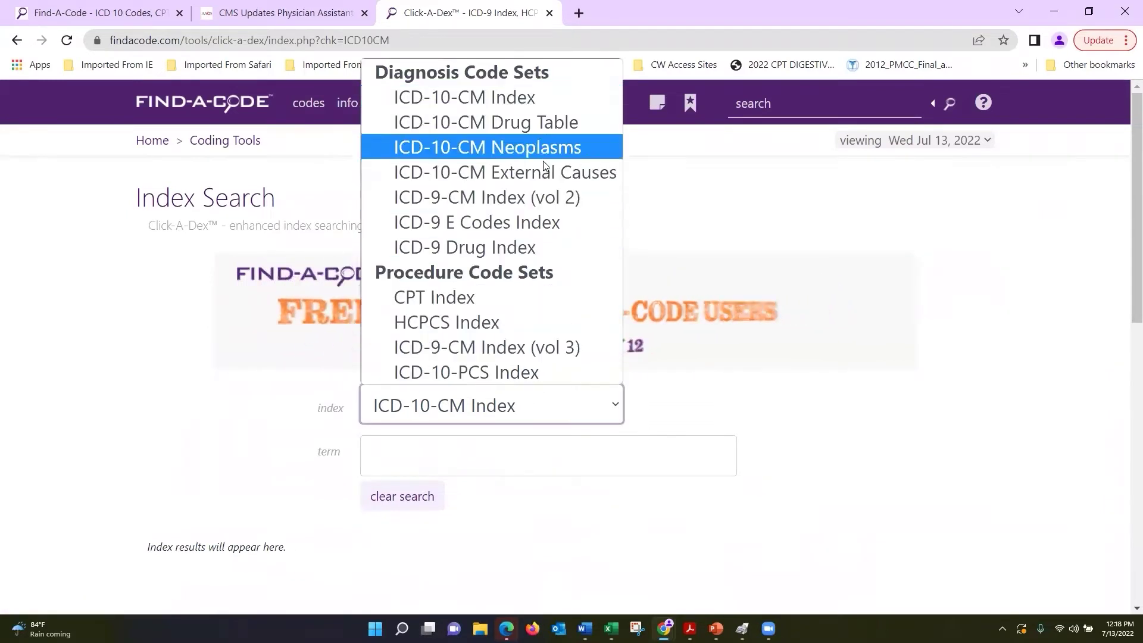
click(543, 169)
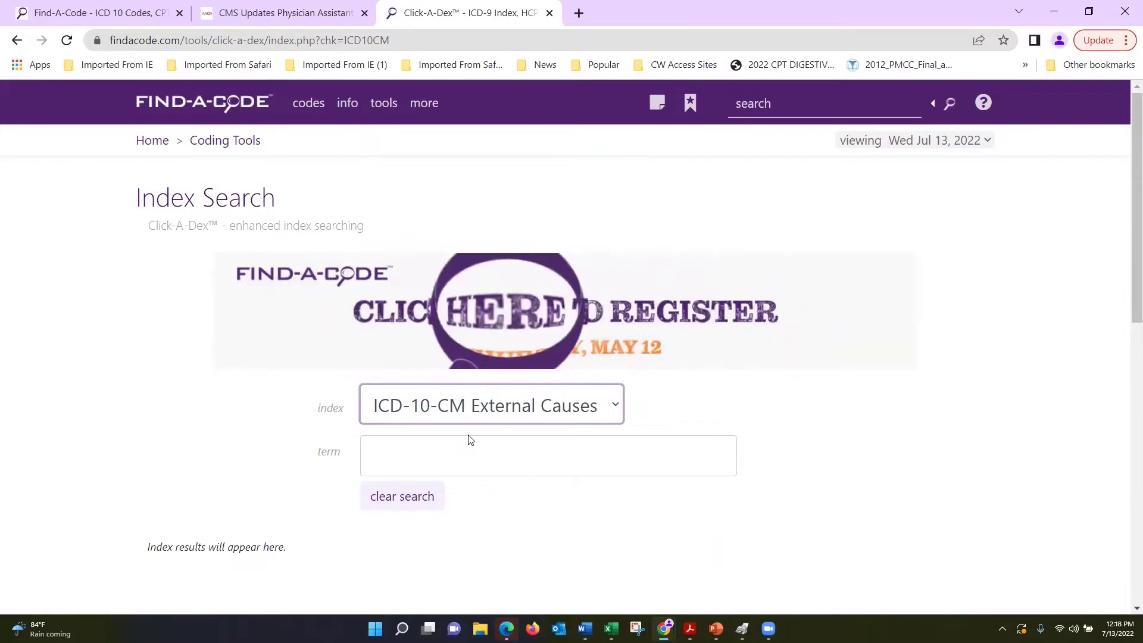
Look up the term Struck (accidentally) by in the External Causes index and dismiss the subterm suggestions
click(435, 457)
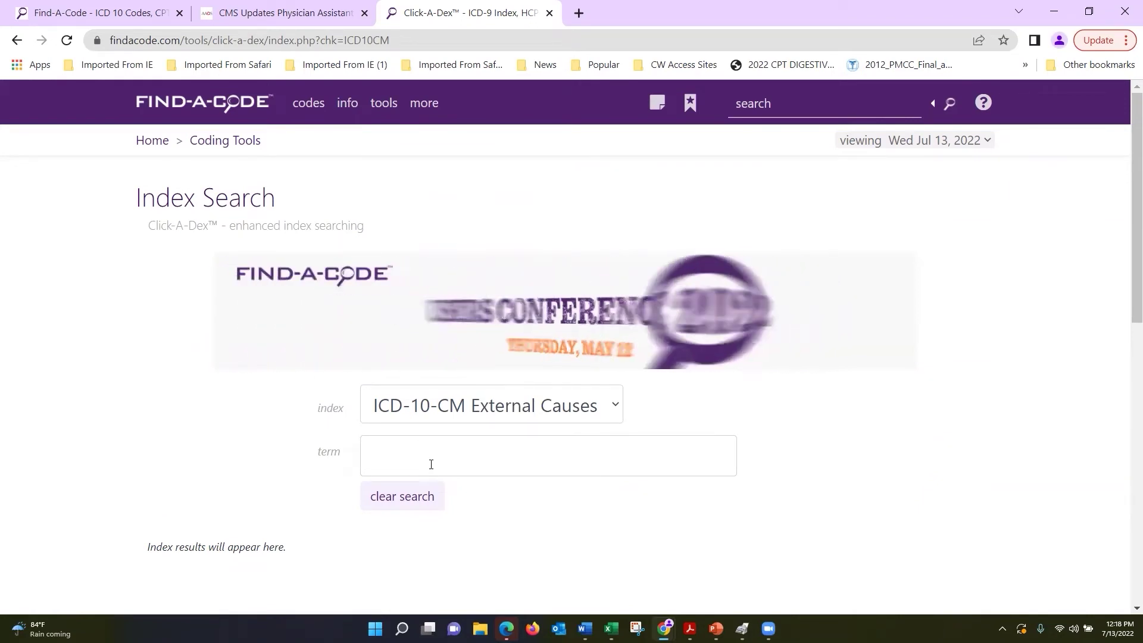
text(struck)
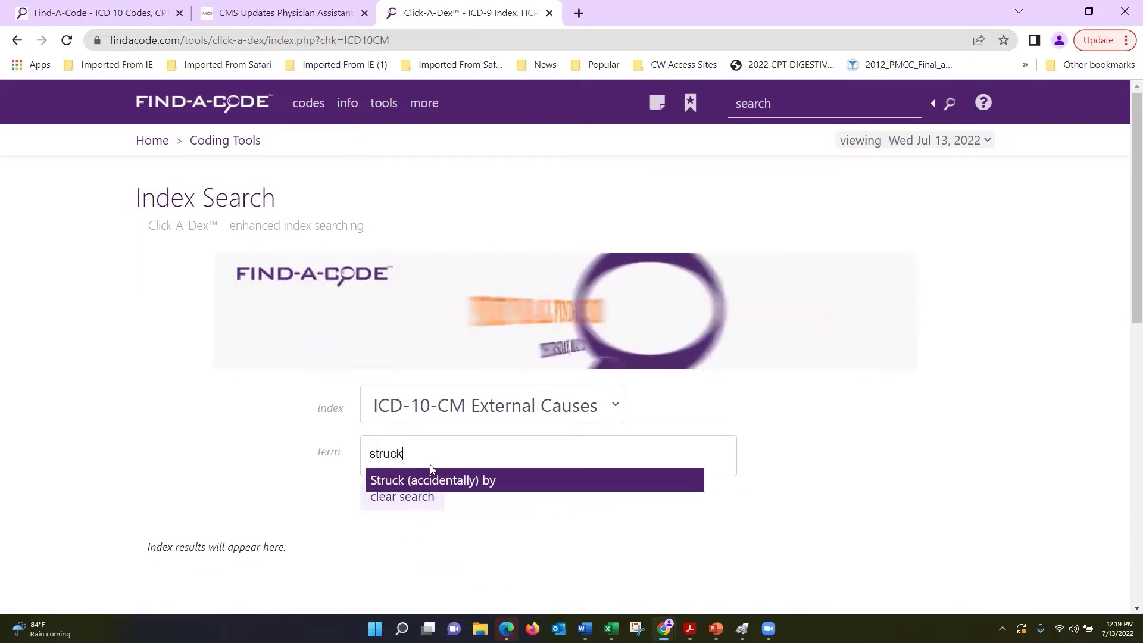
click(433, 472)
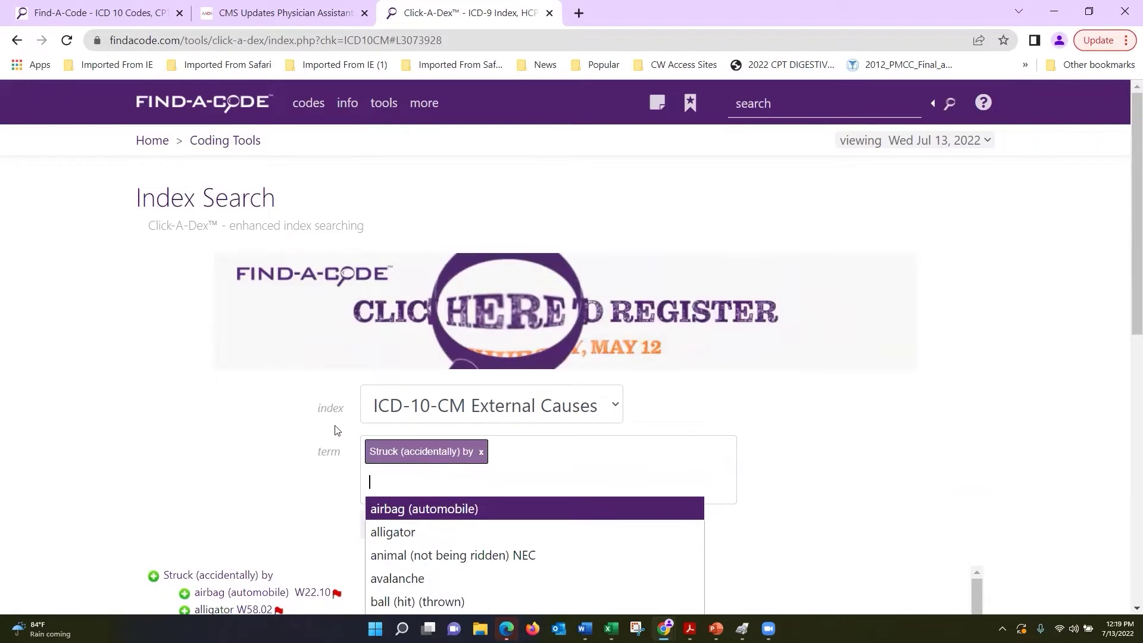
scroll(189, 406, down, 4)
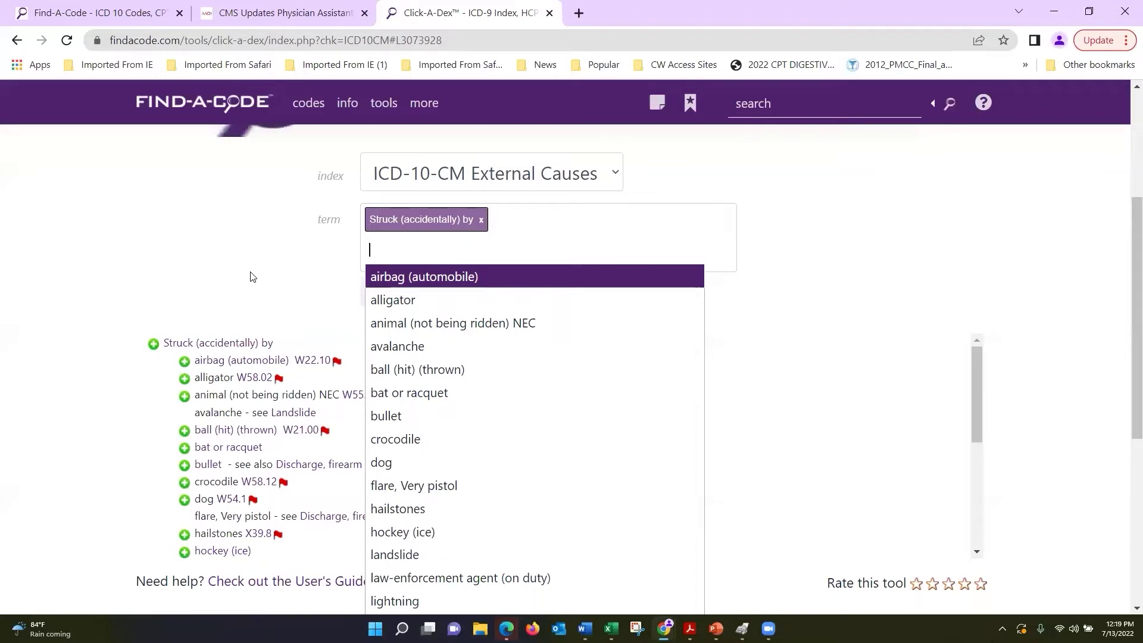
click(181, 256)
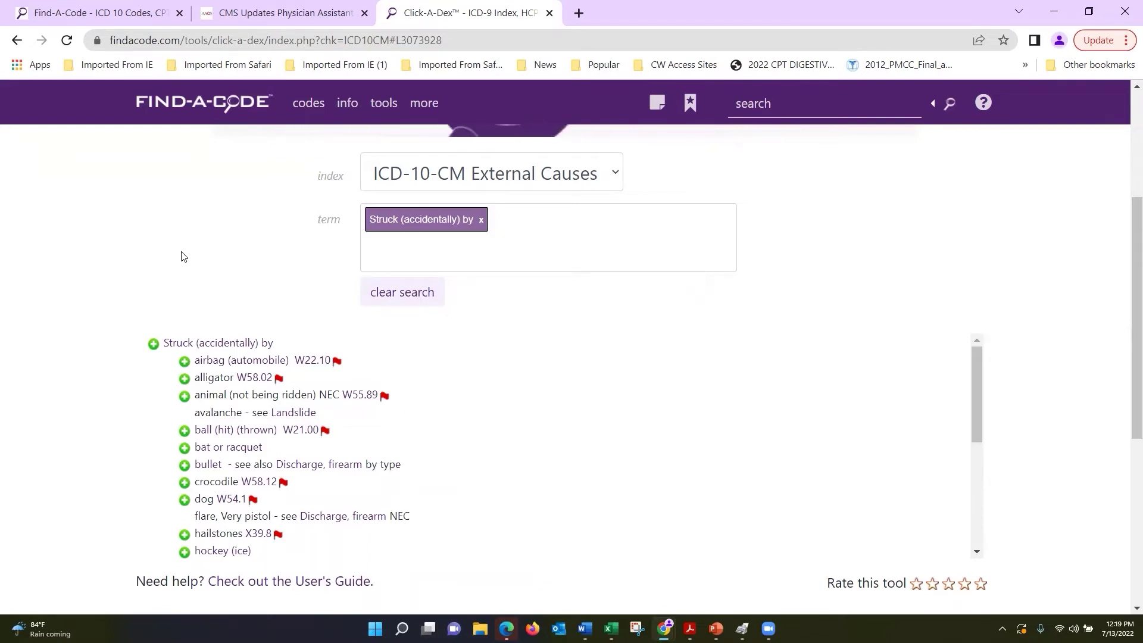
Expand ball (hit) (thrown) and its baseball subterm, then open W21.03XA for the initial encounter and review its Excludes1 and chapter notes
scroll(181, 256, down, 1)
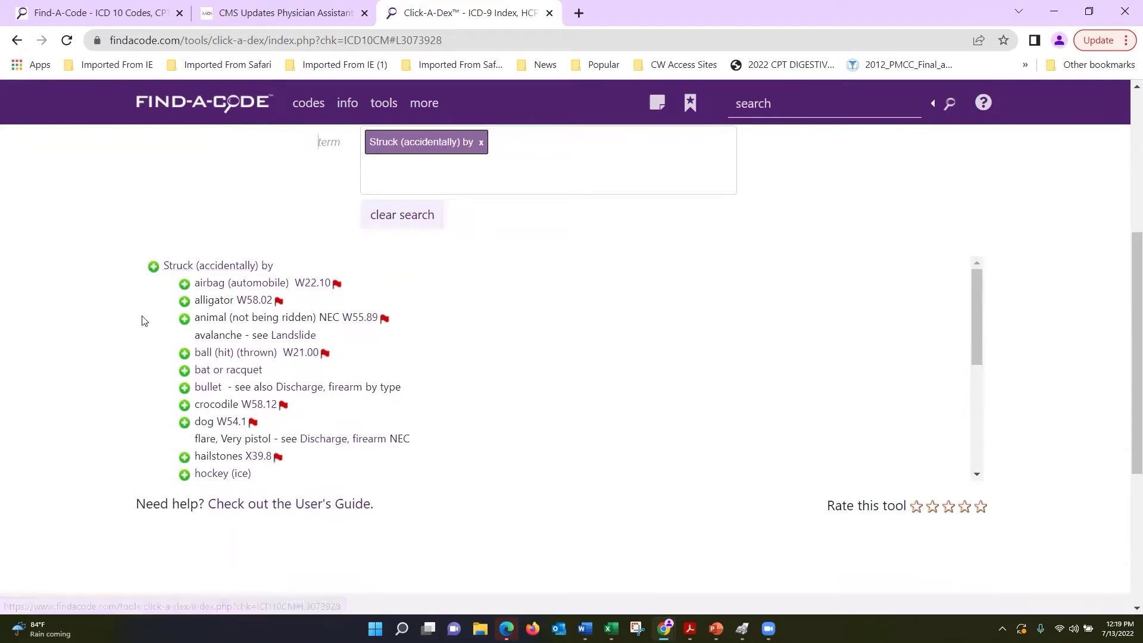
click(188, 358)
scroll(225, 374, down, 4)
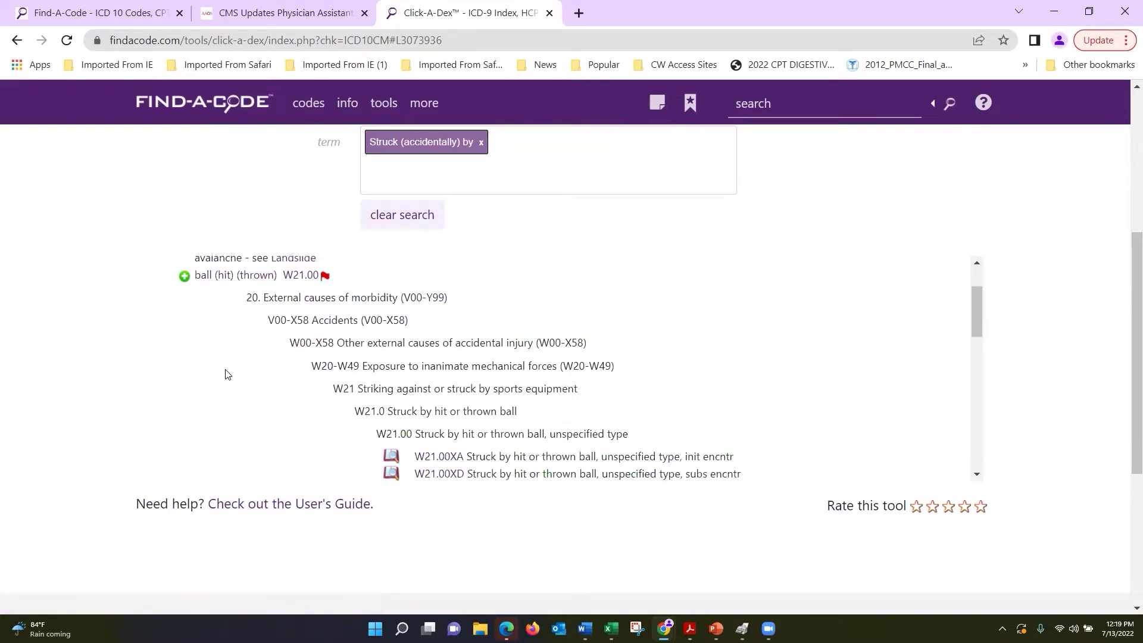
scroll(225, 374, down, 1)
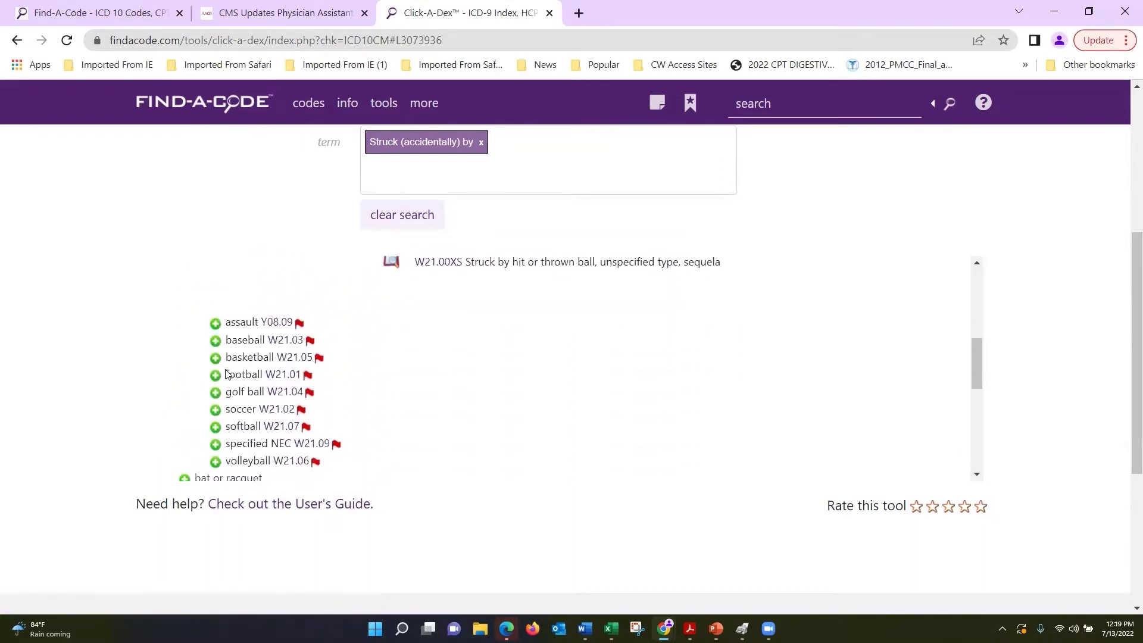
click(216, 339)
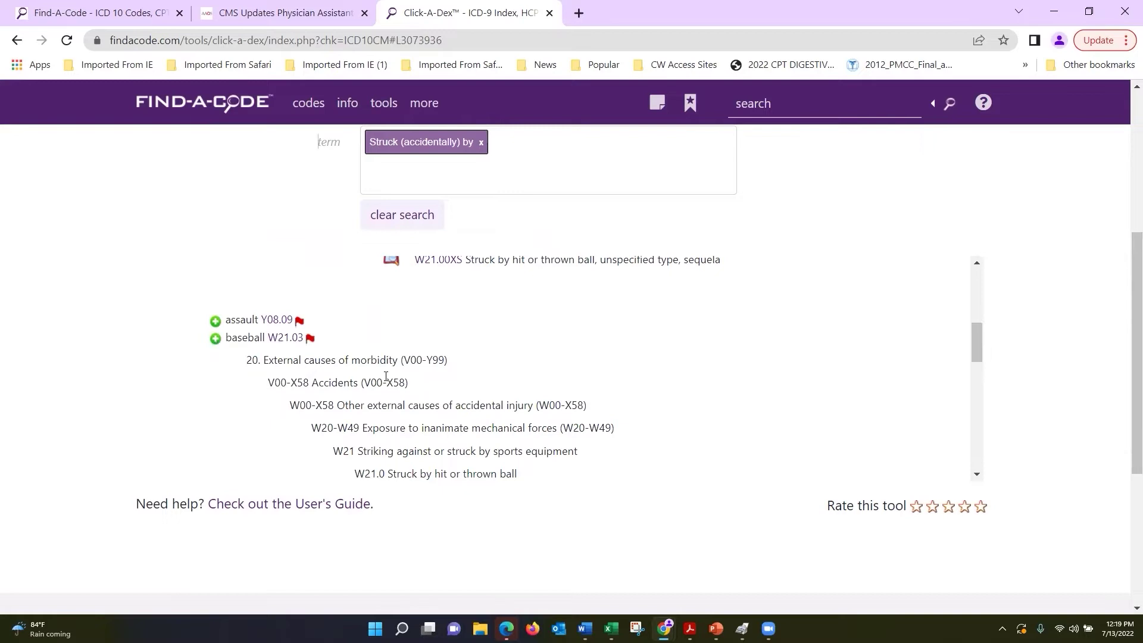
scroll(297, 348, down, 2)
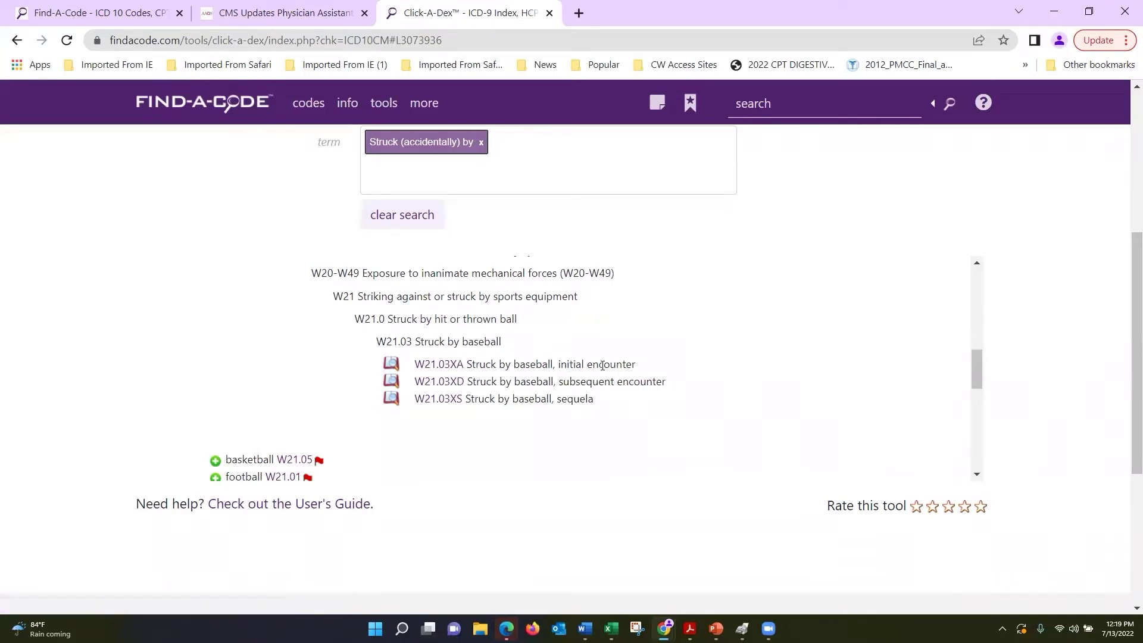
click(449, 369)
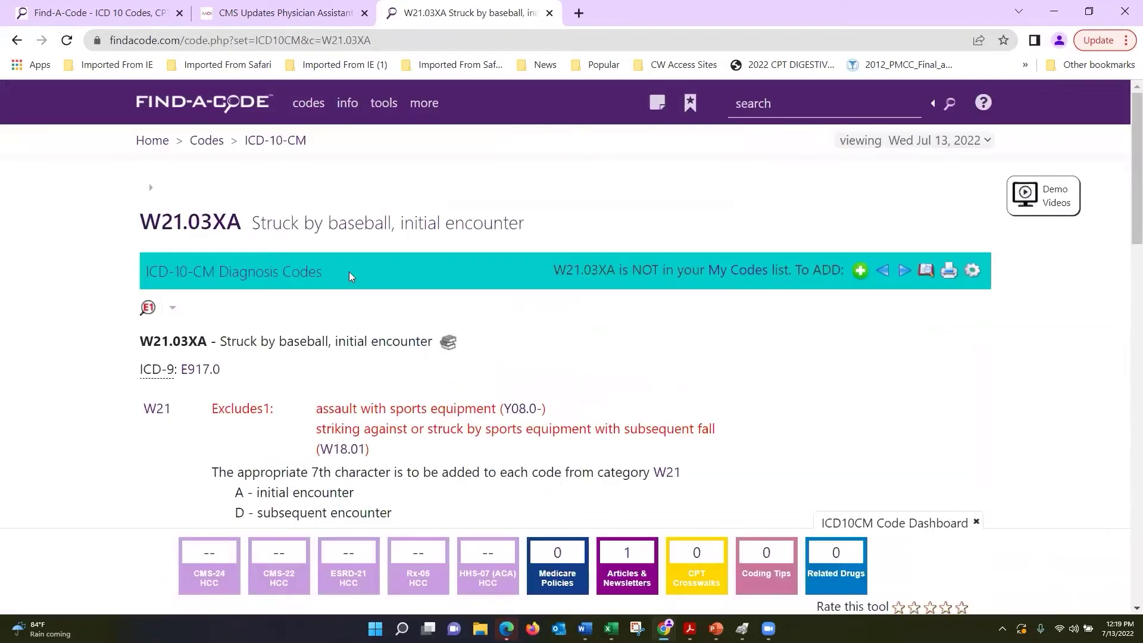
scroll(349, 272, down, 3)
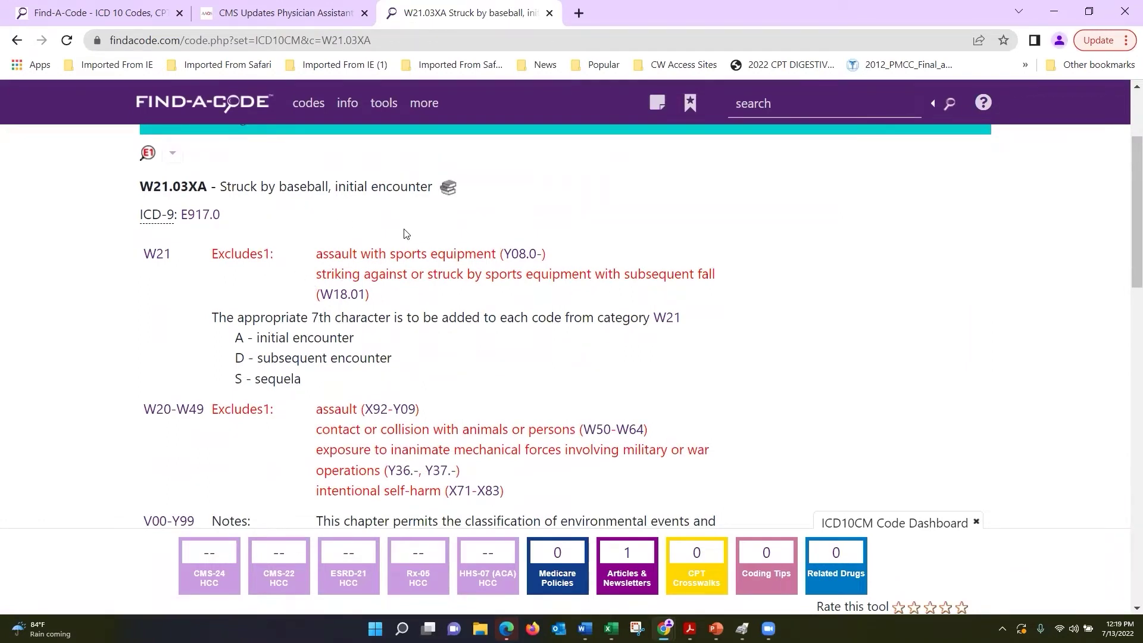
scroll(405, 233, down, 7)
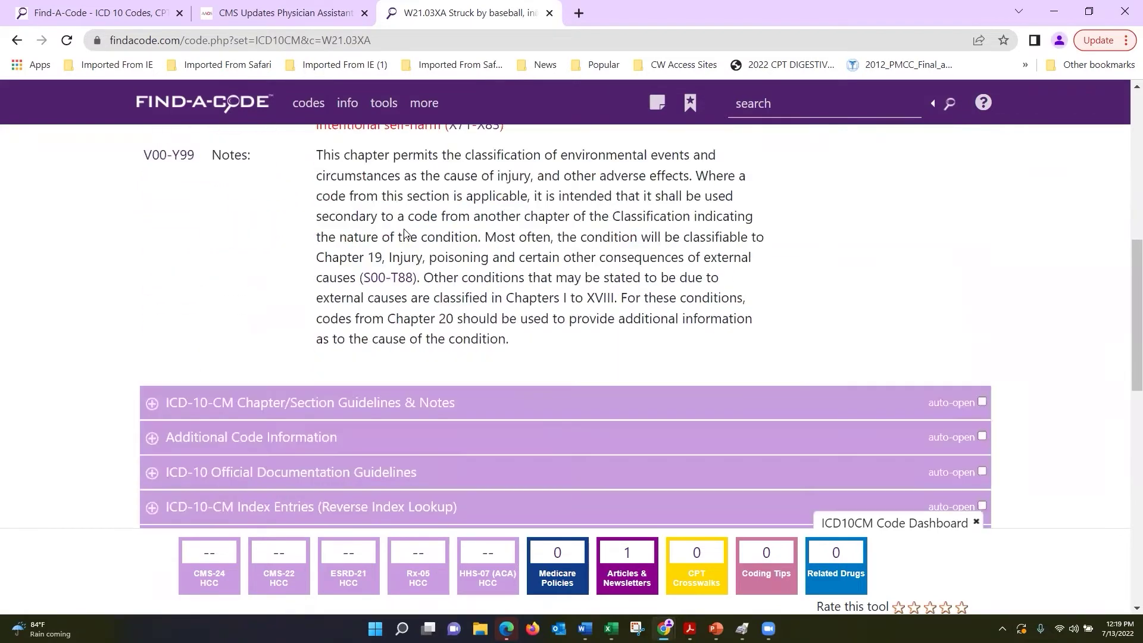
scroll(405, 229, up, 7)
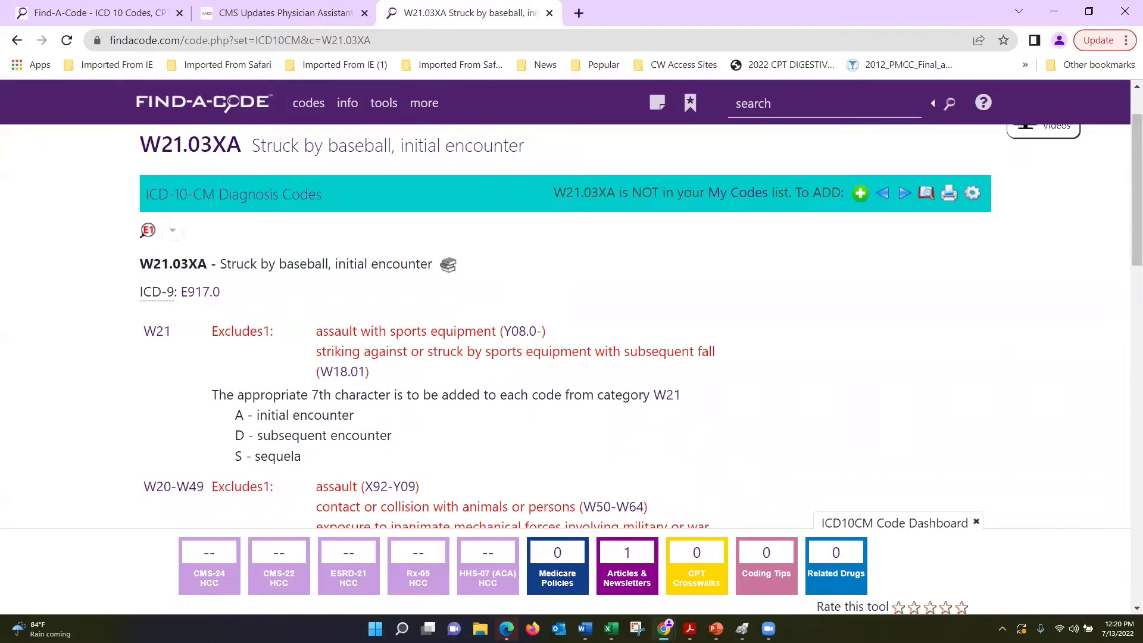
Go back from the W21.03XA code page to the ICD-10-CM index search and set the index to ICD-10-CM External Causes
scroll(577, 247, up, 2)
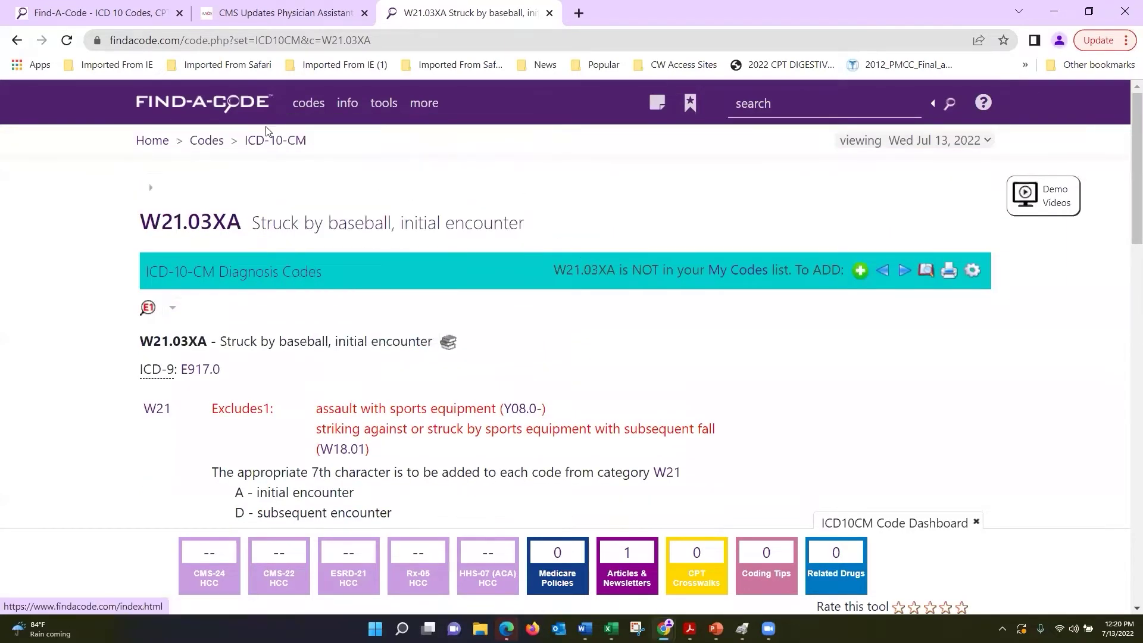
click(265, 143)
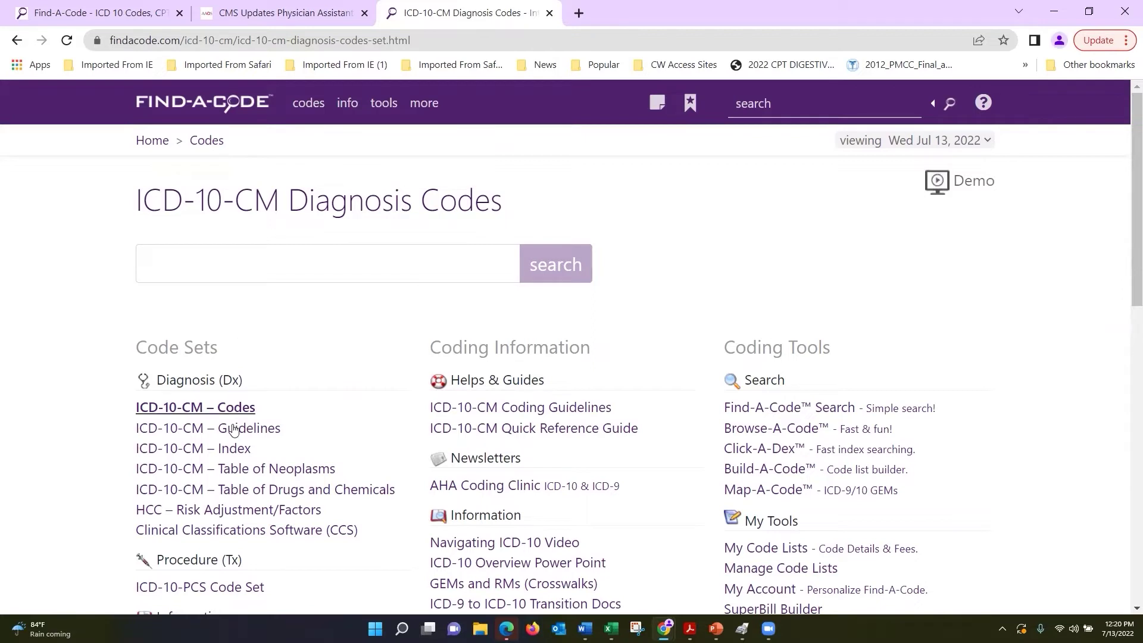
click(232, 450)
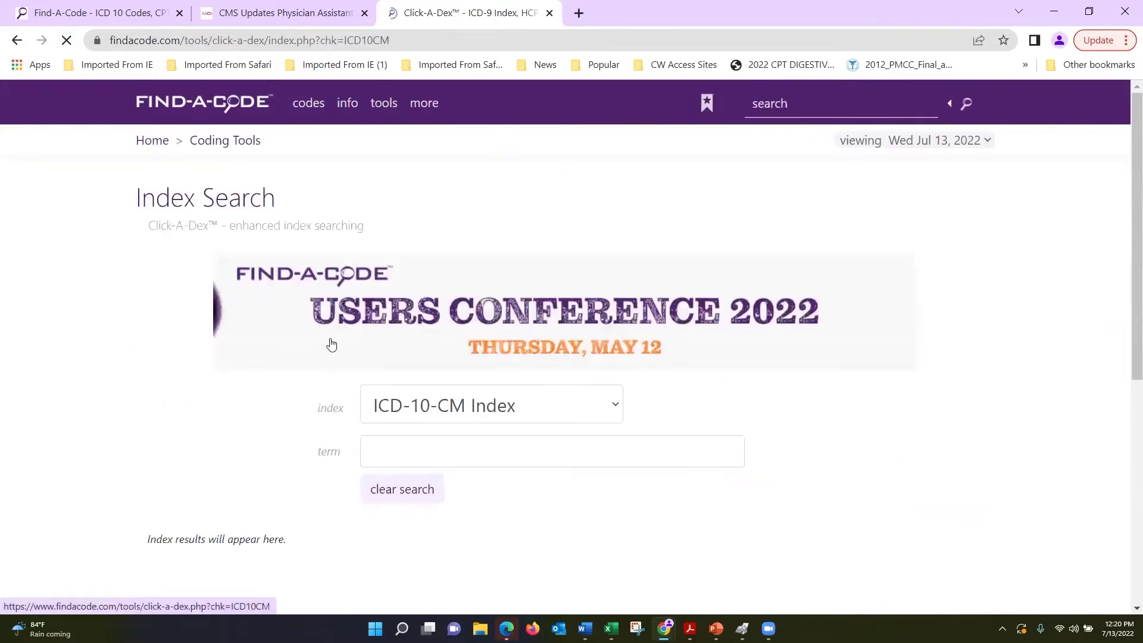
click(614, 407)
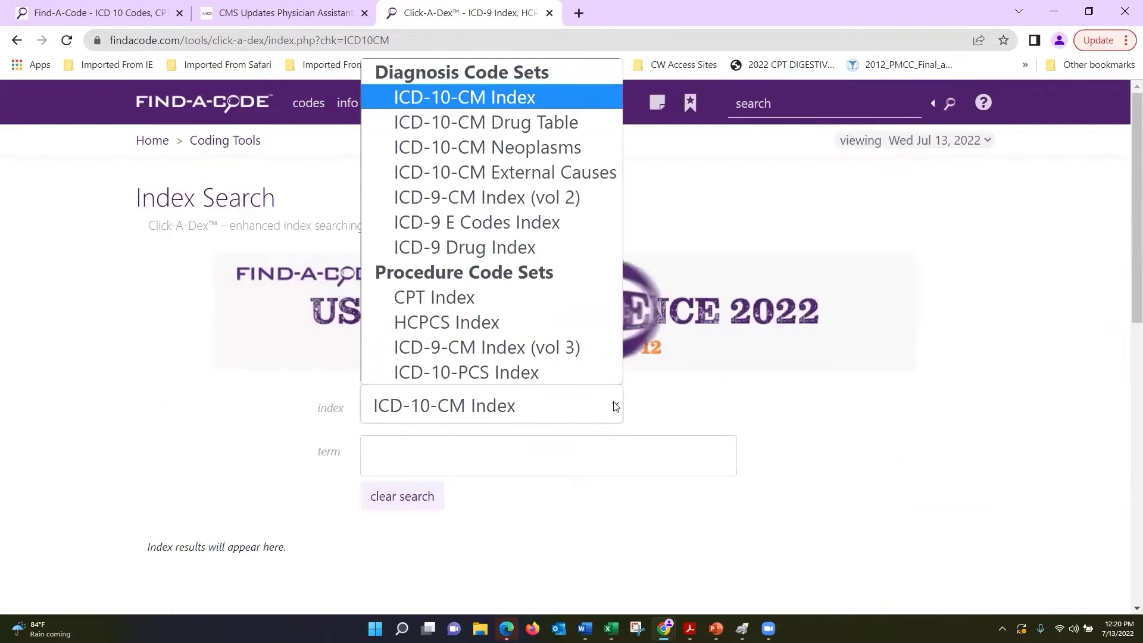
click(520, 174)
Look up the term Place of occurrence in the External Causes index and dismiss the subterm suggestions
click(499, 453)
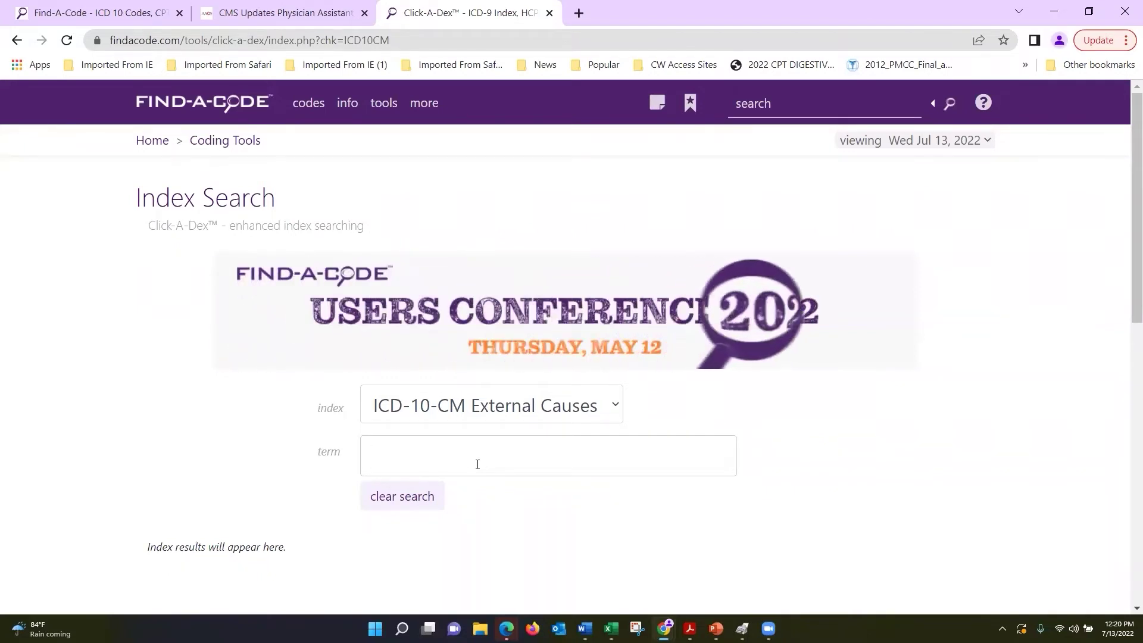
text(Place of)
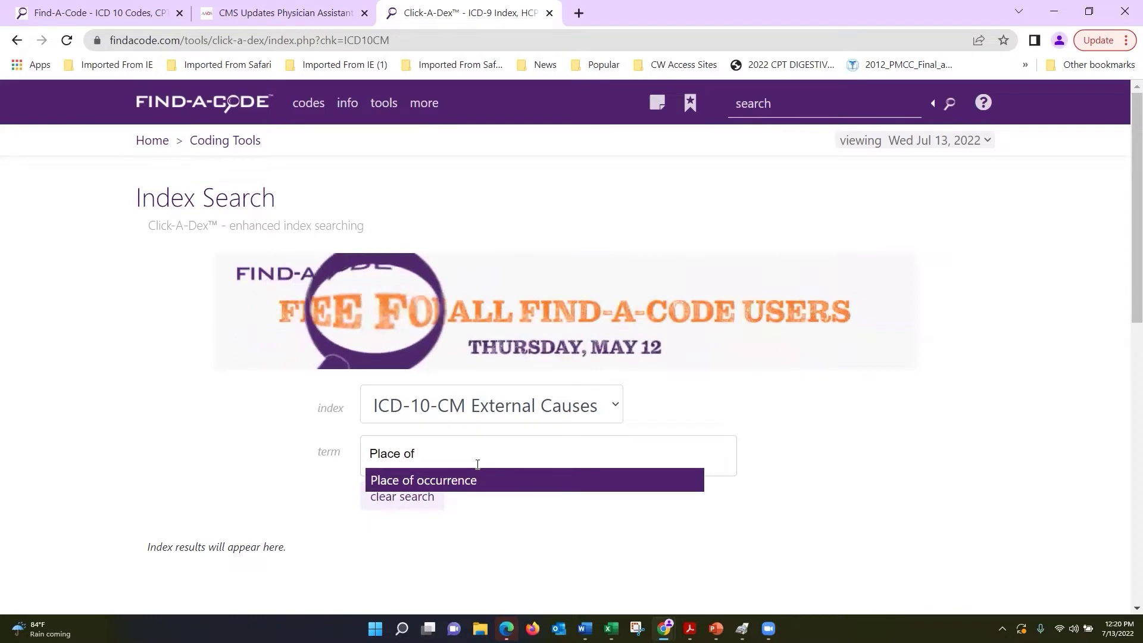
click(465, 486)
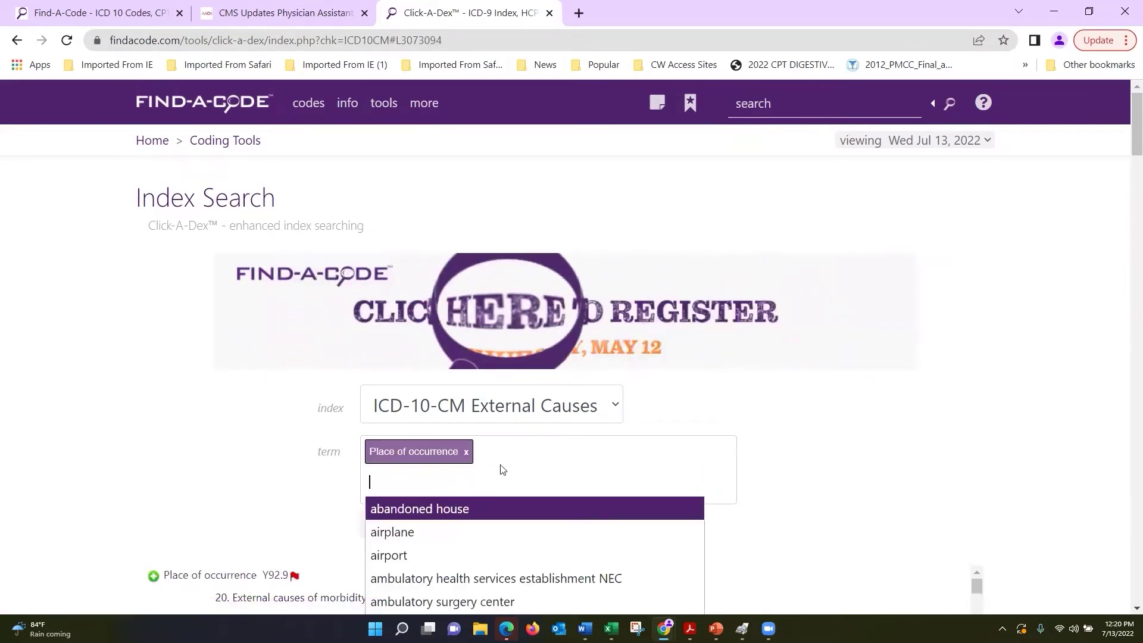
scroll(298, 429, down, 1)
click(249, 411)
Expand the baseball field subterm under Place of occurrence and open code Y92.320 to review its notes
scroll(249, 412, down, 2)
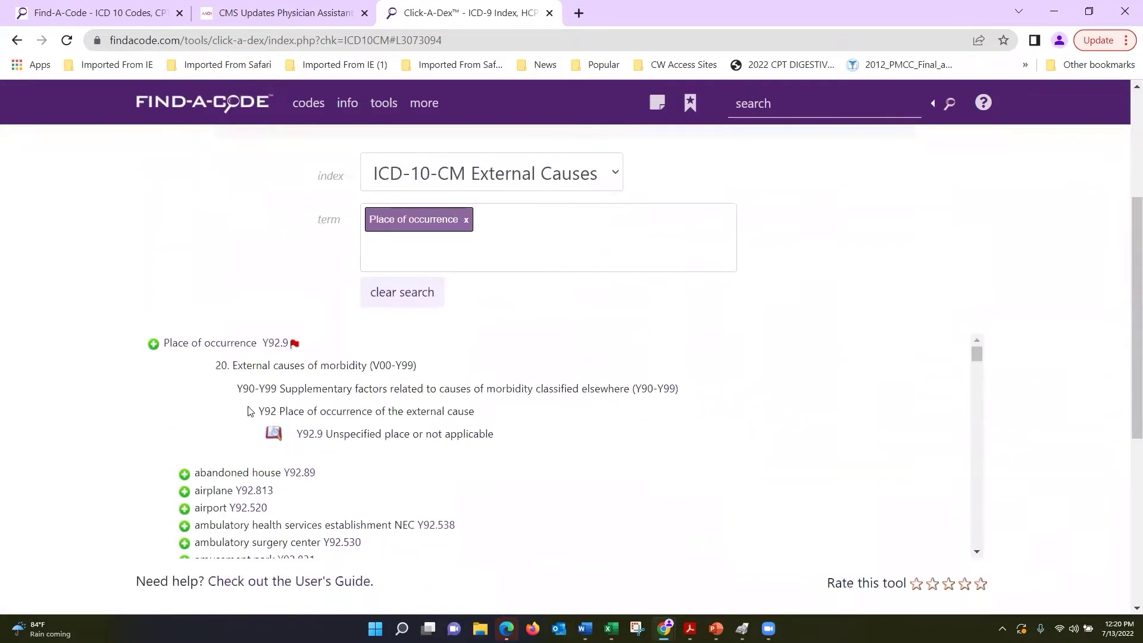
scroll(253, 430, down, 1)
scroll(253, 431, down, 2)
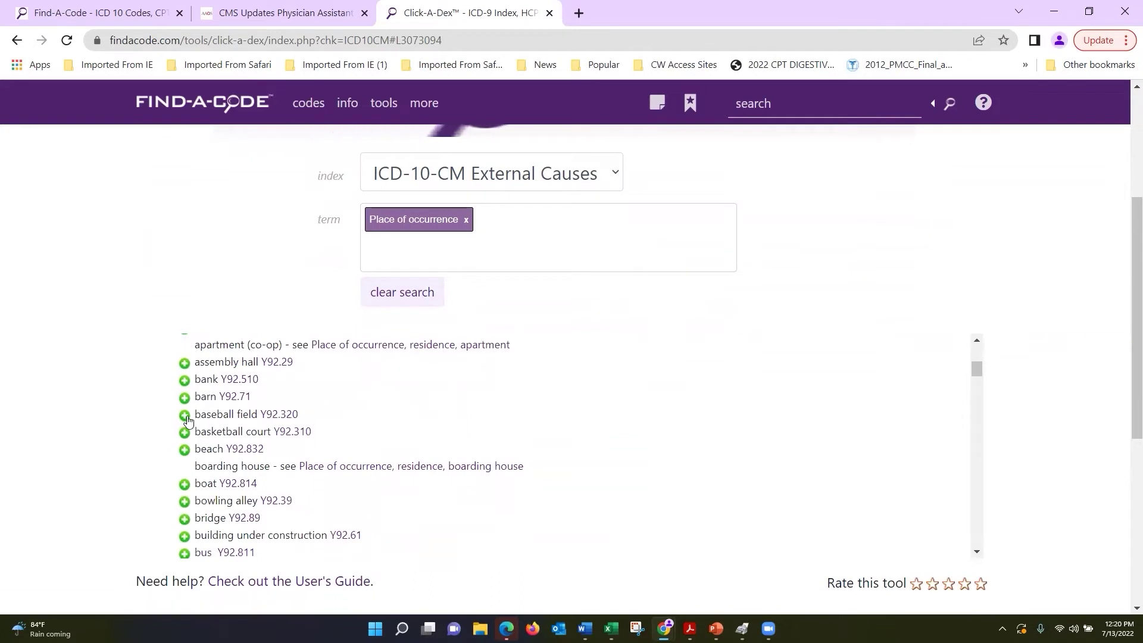
click(226, 419)
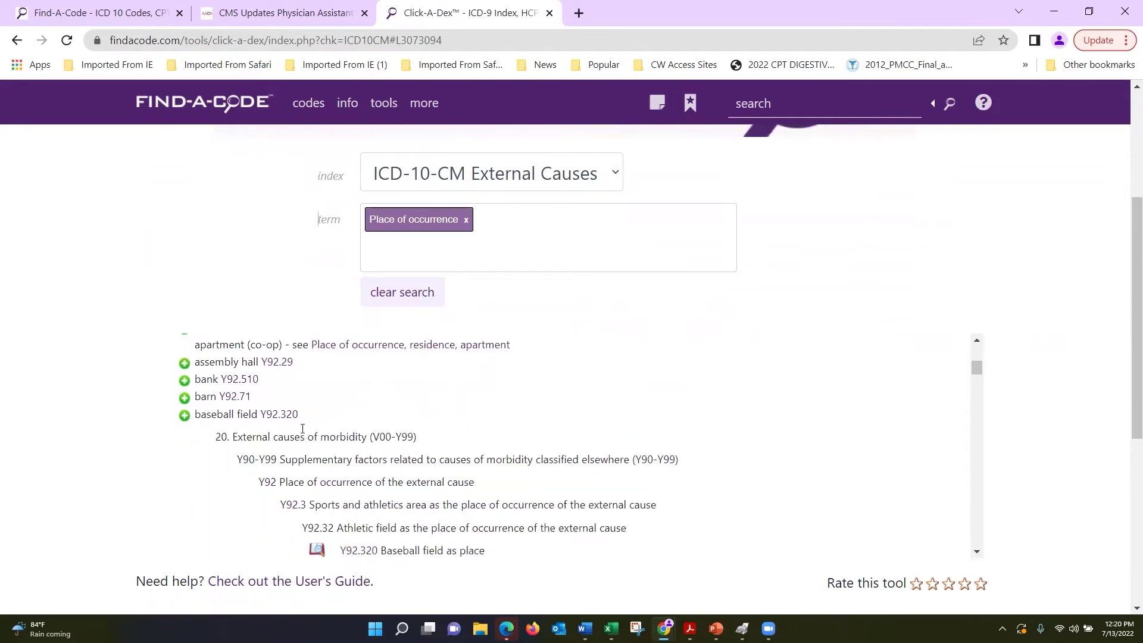
scroll(304, 428, down, 2)
click(364, 398)
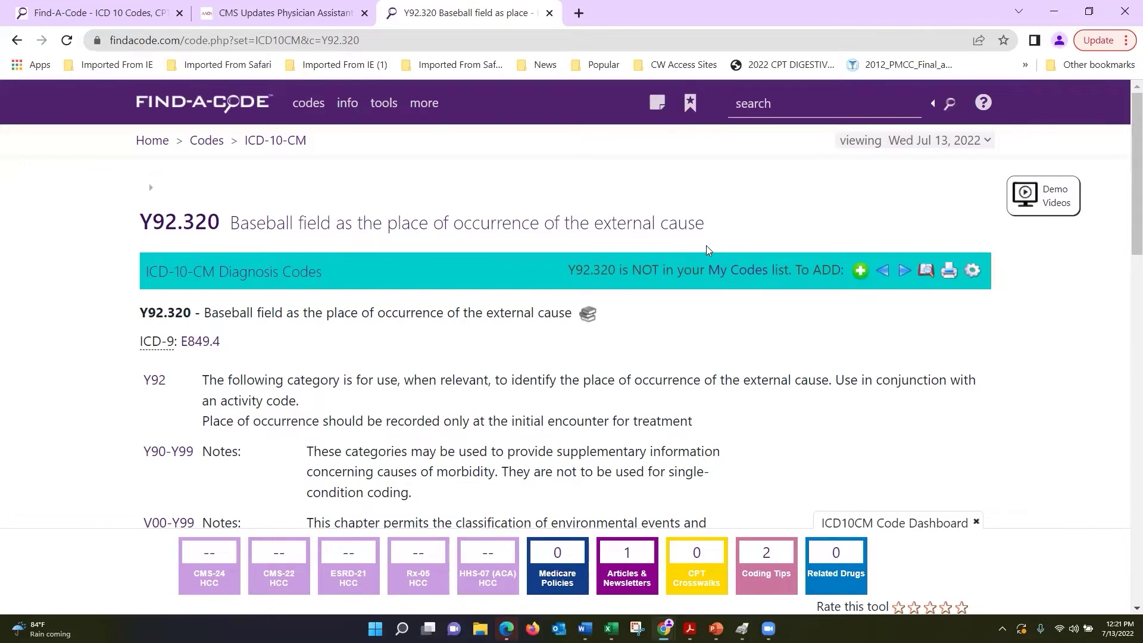
Go back from the Y92.320 code page to the ICD-10-CM index search and set the index to ICD-10-CM External Causes
click(266, 143)
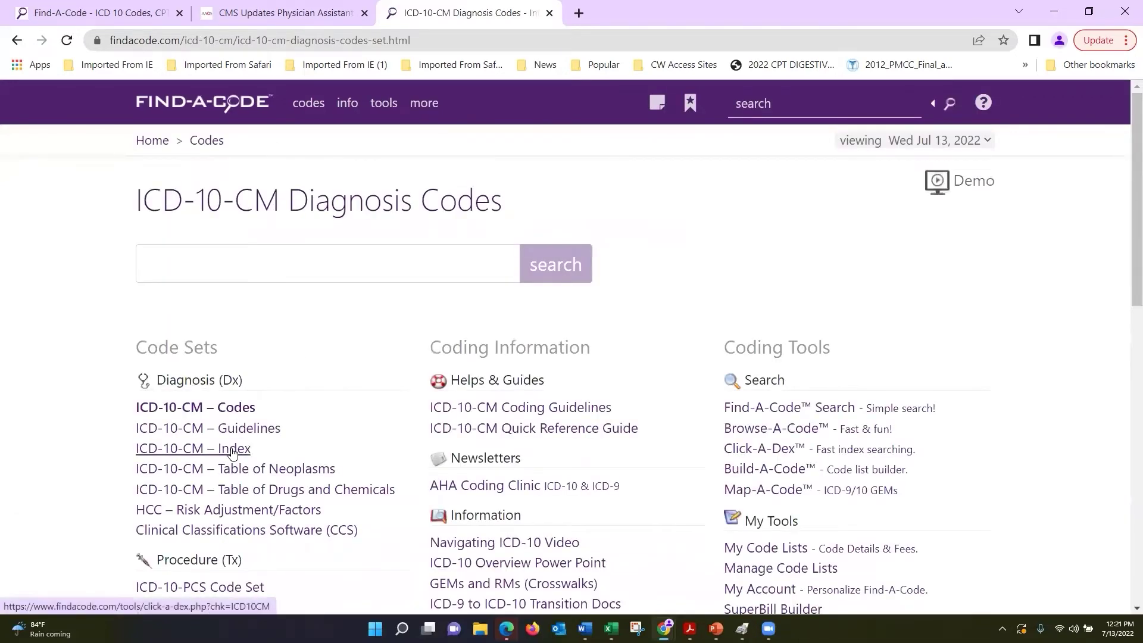
click(232, 451)
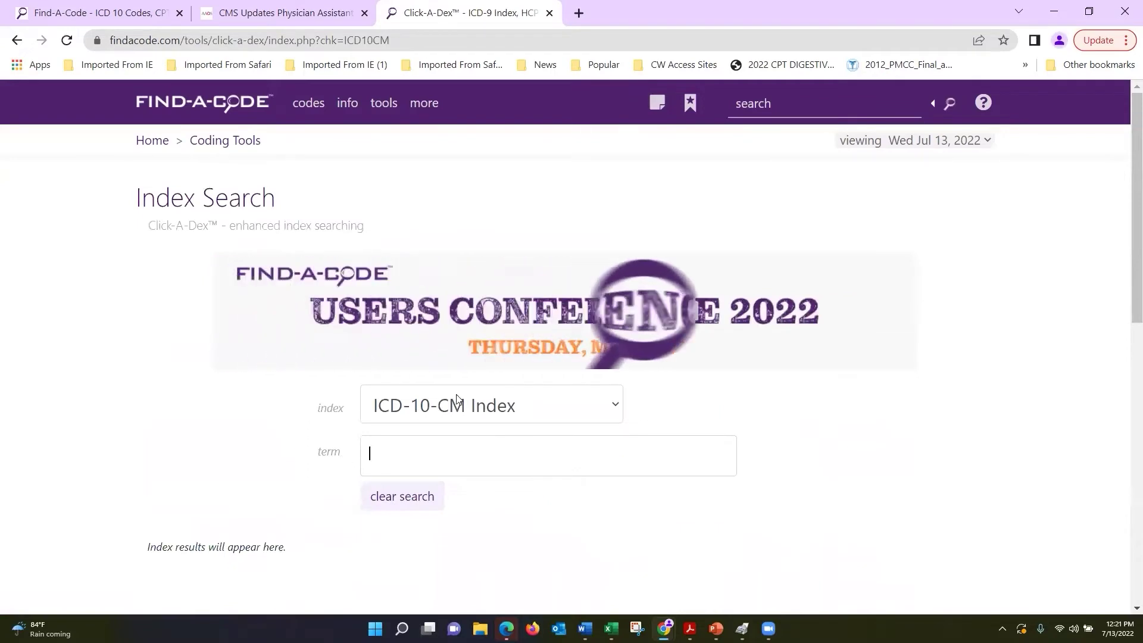
click(615, 406)
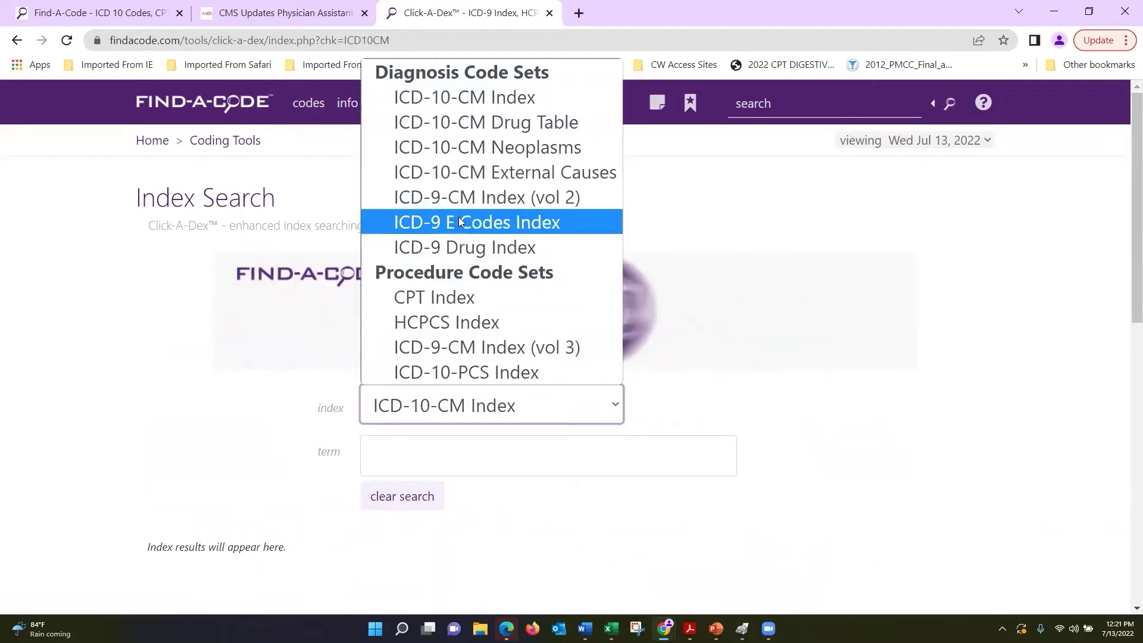
click(466, 173)
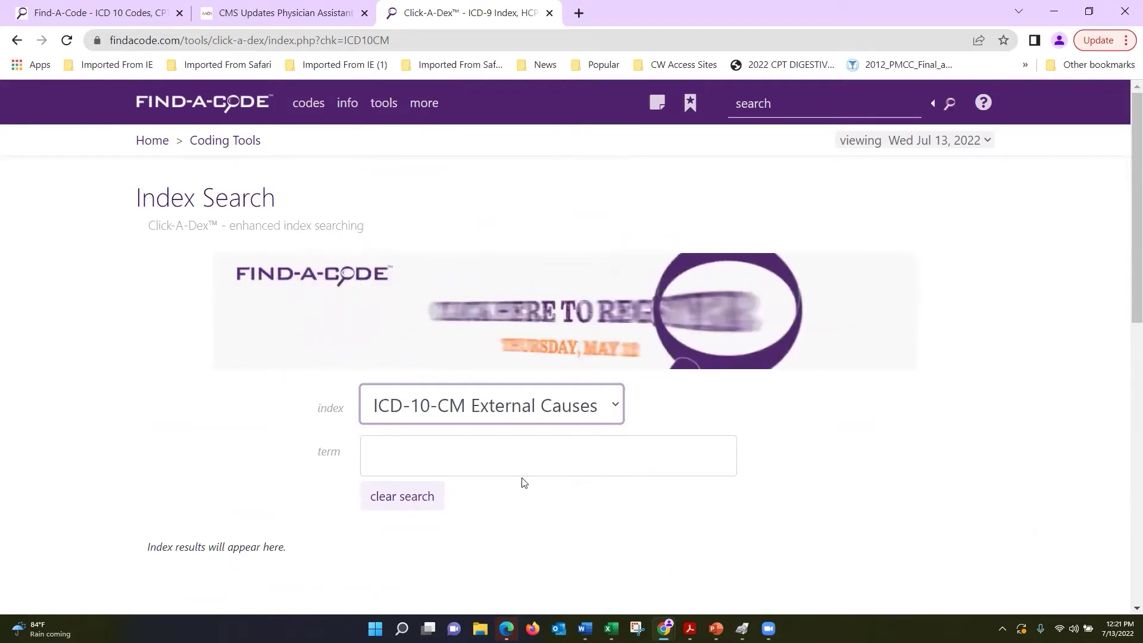
Look up the term Activity (involving) (of victim at time of event) in the External Causes index and dismiss the subterm suggestions
click(503, 454)
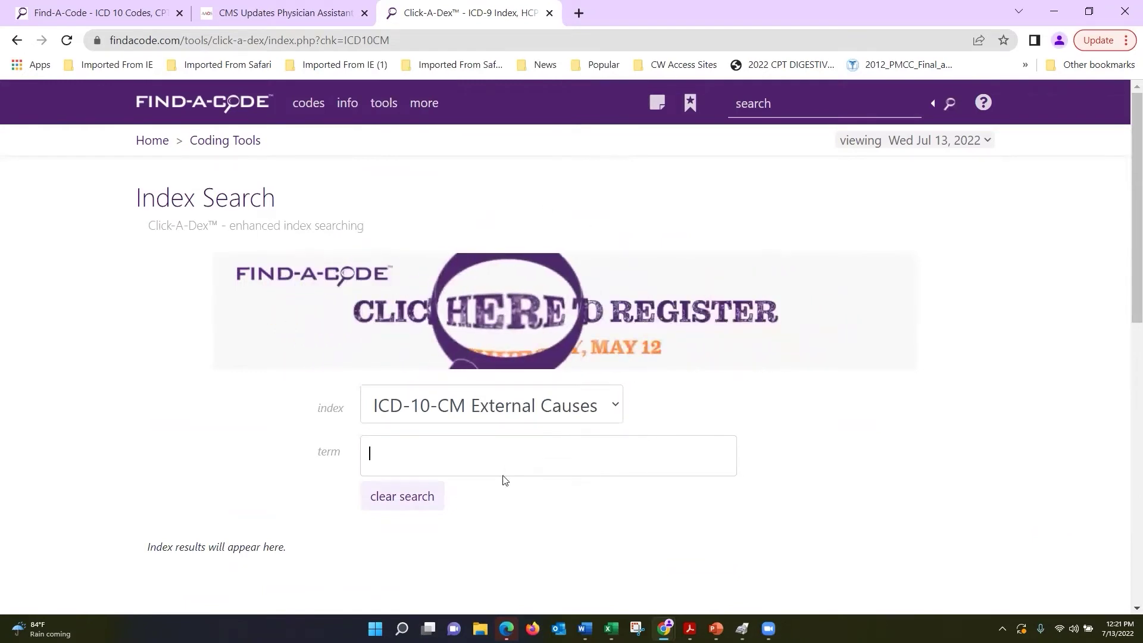
text(act)
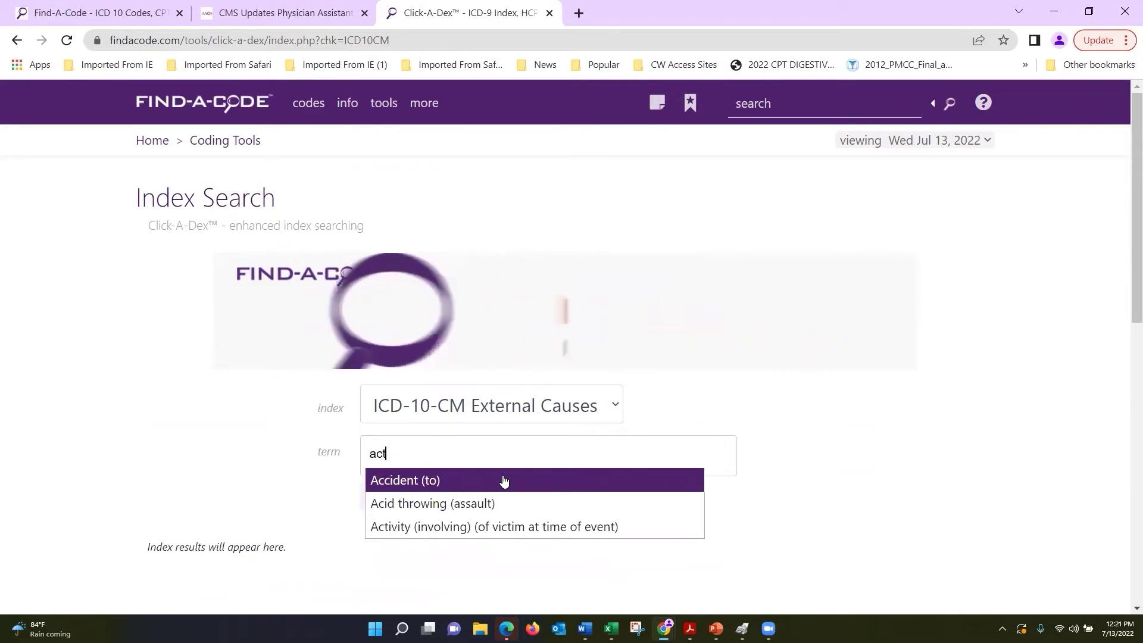
text(ivity)
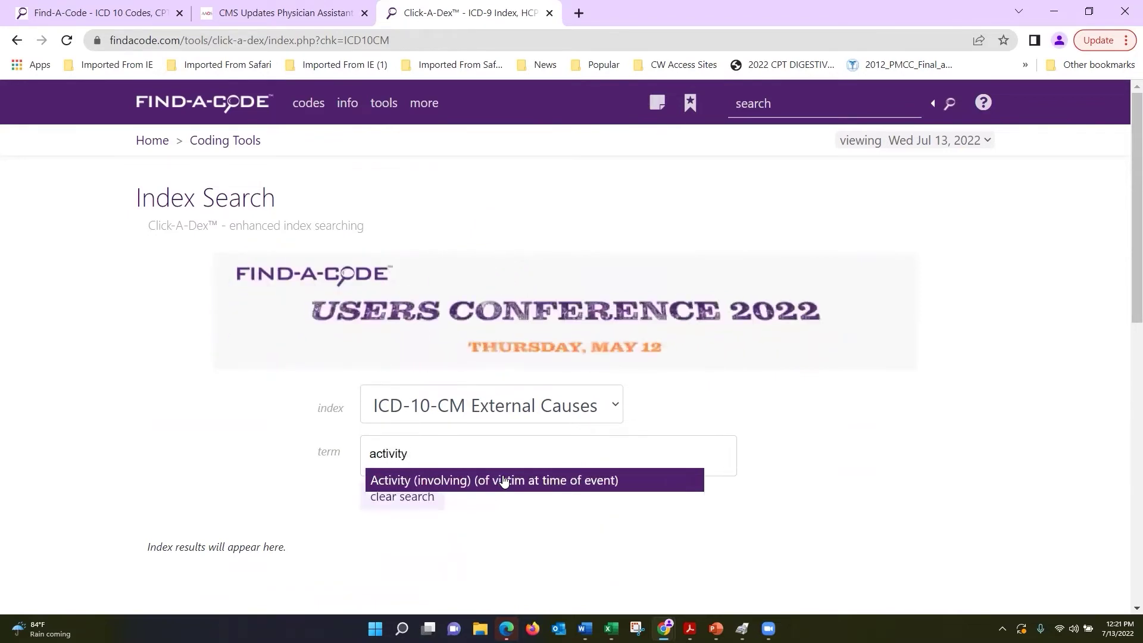
click(504, 480)
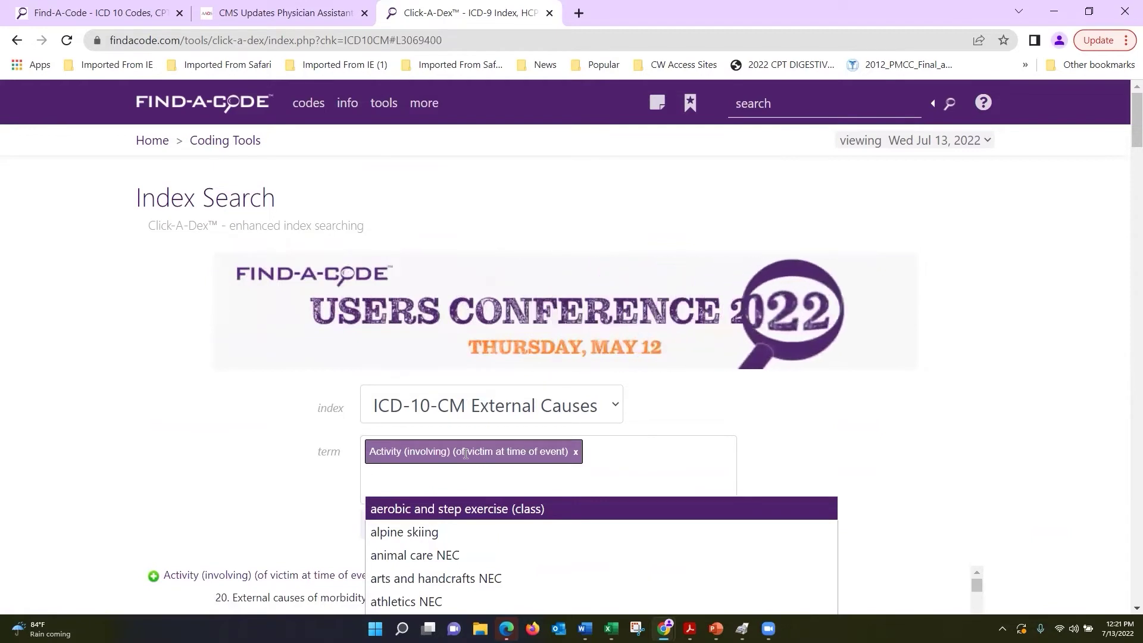
click(165, 454)
Expand the baseball subterm under Activity and open code Y93.64 to review its Excludes1 and category notes
scroll(165, 453, down, 3)
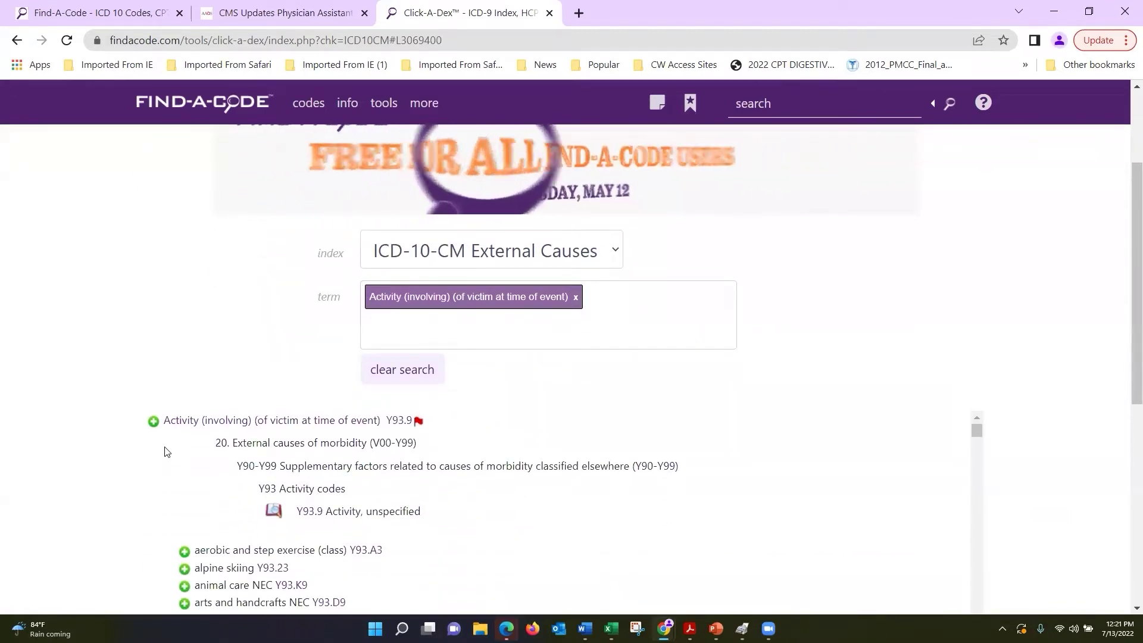
scroll(165, 451, down, 1)
scroll(165, 451, down, 1)
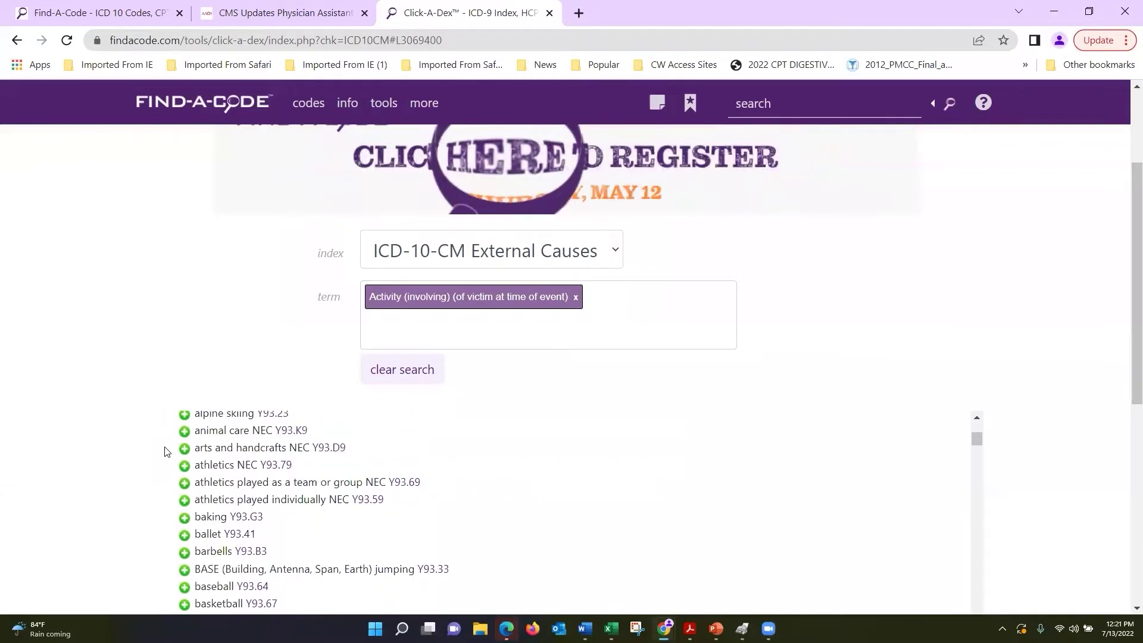
scroll(180, 454, down, 1)
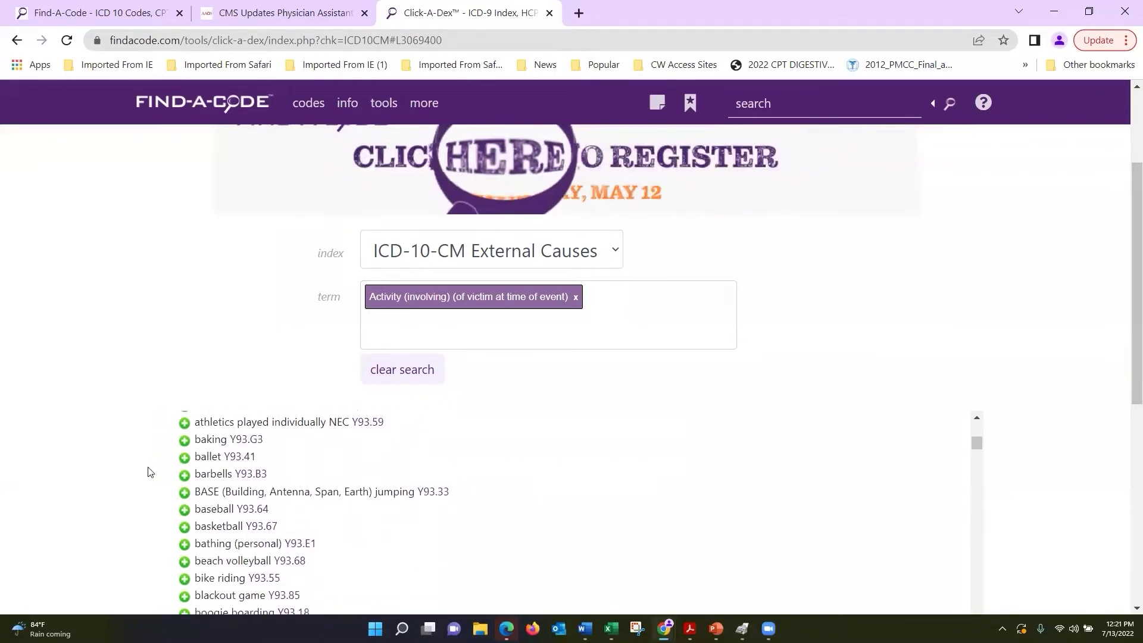
scroll(153, 462, down, 1)
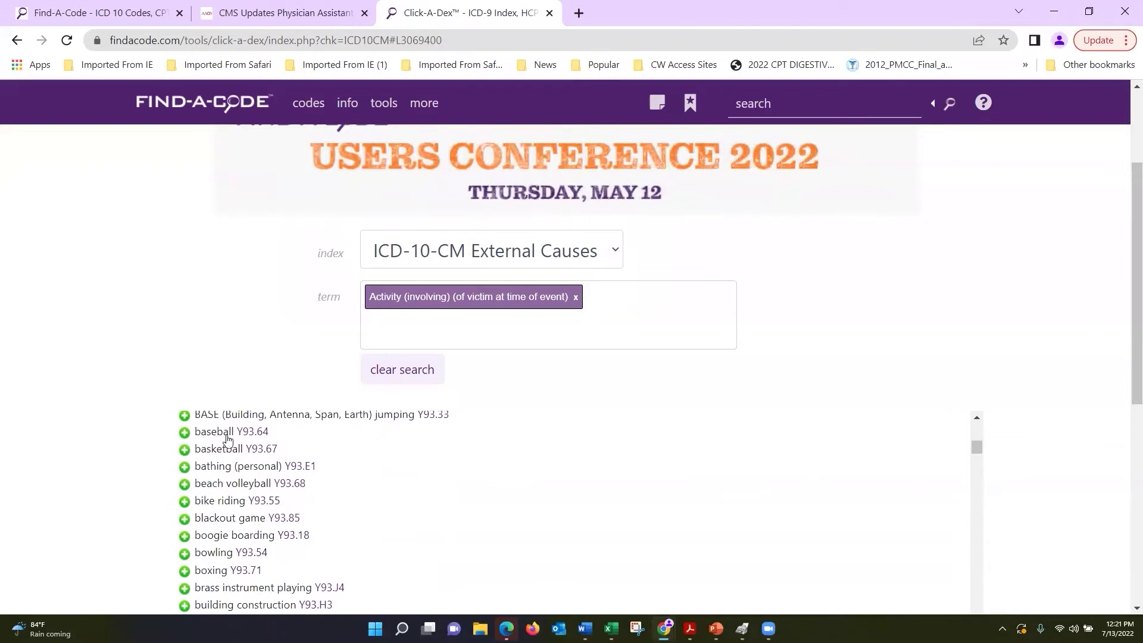
click(249, 434)
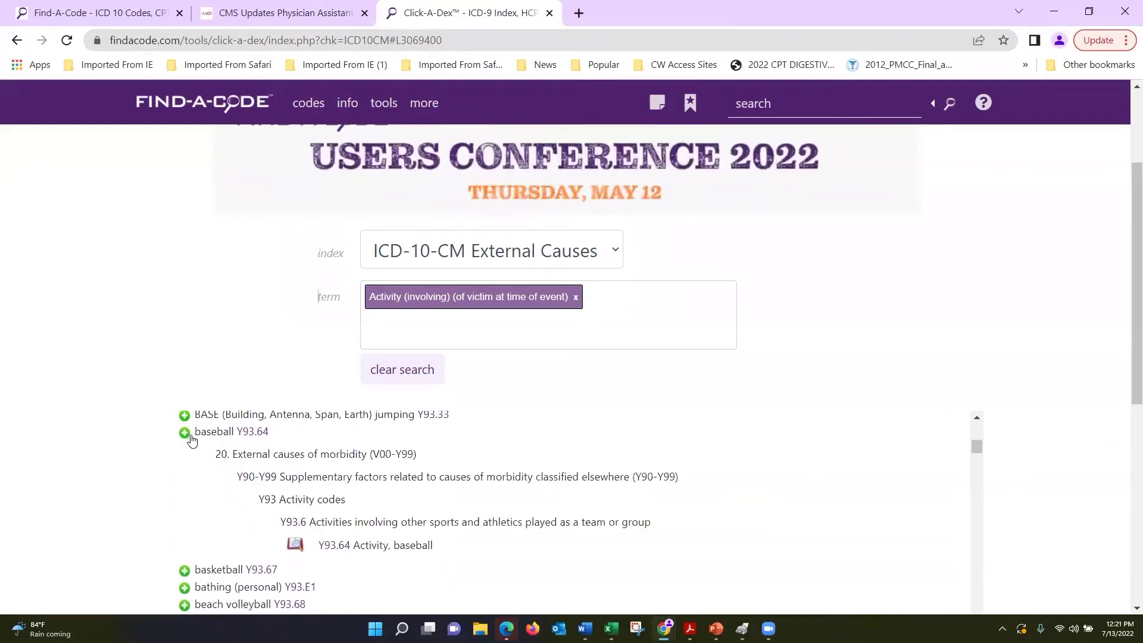
click(340, 549)
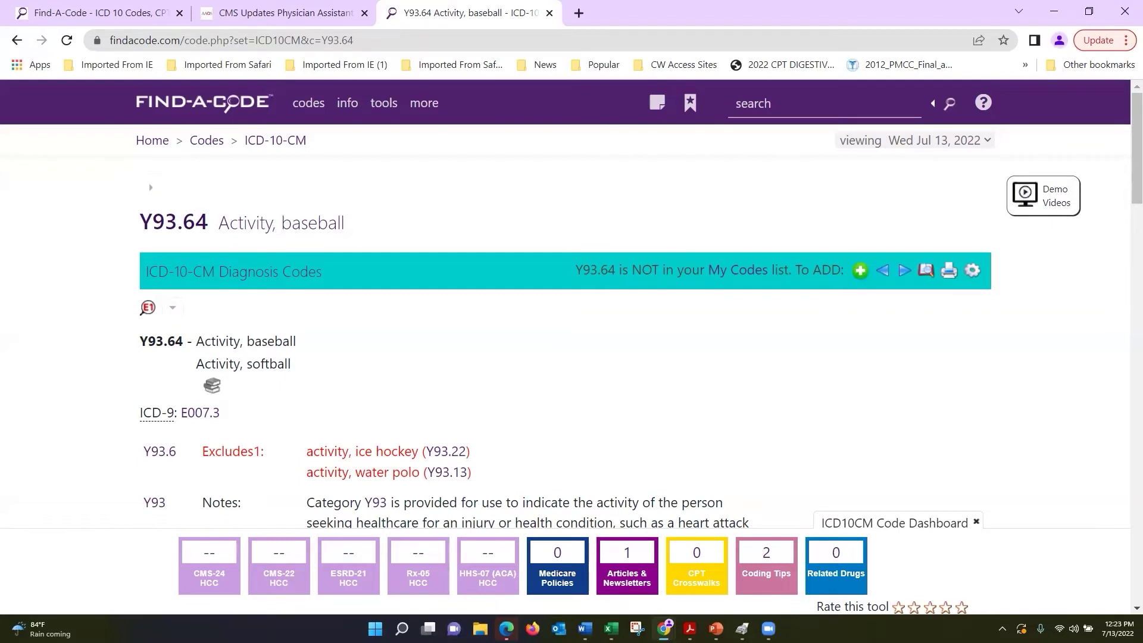
Switch to the CPT procedure codes, open their index search and set the index to CPT Index
click(307, 105)
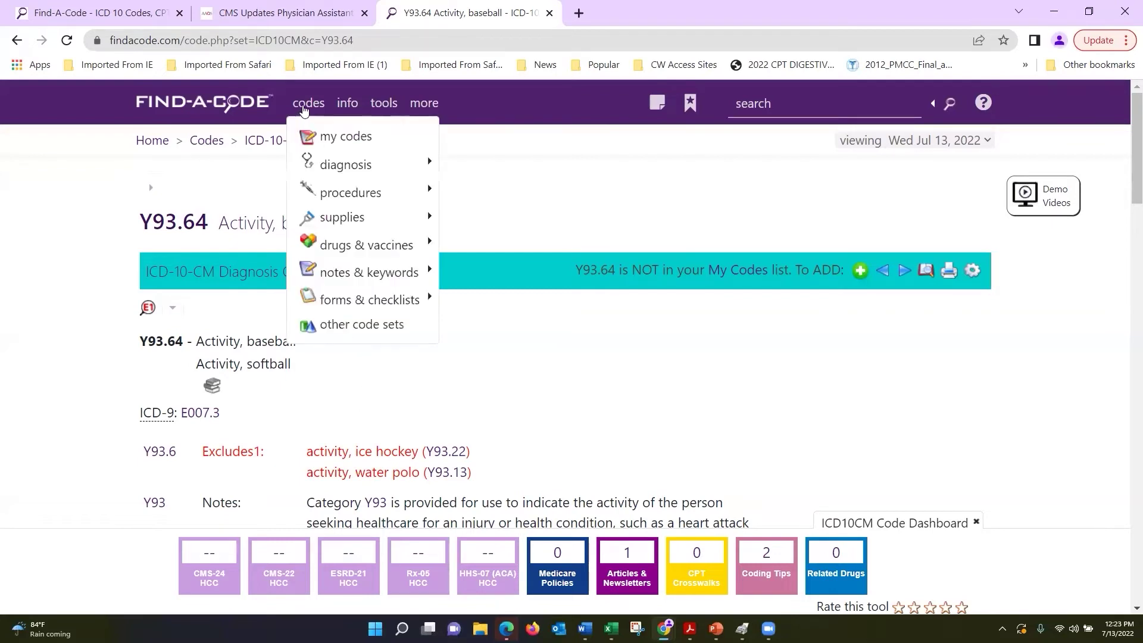
mouse_move(346, 192)
click(507, 191)
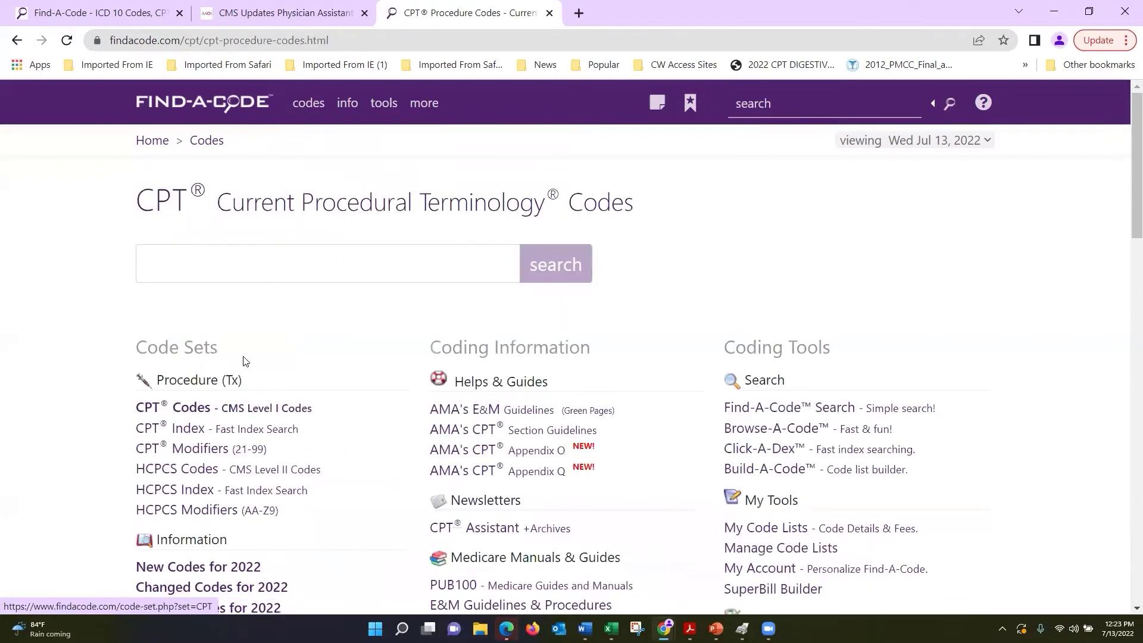
click(184, 430)
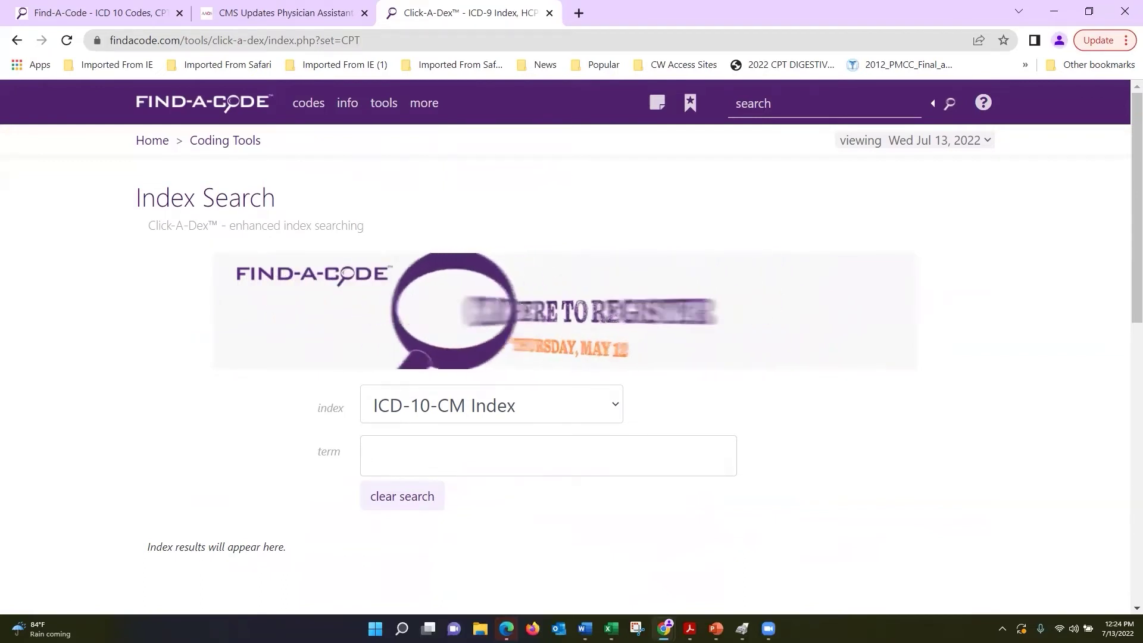
click(615, 406)
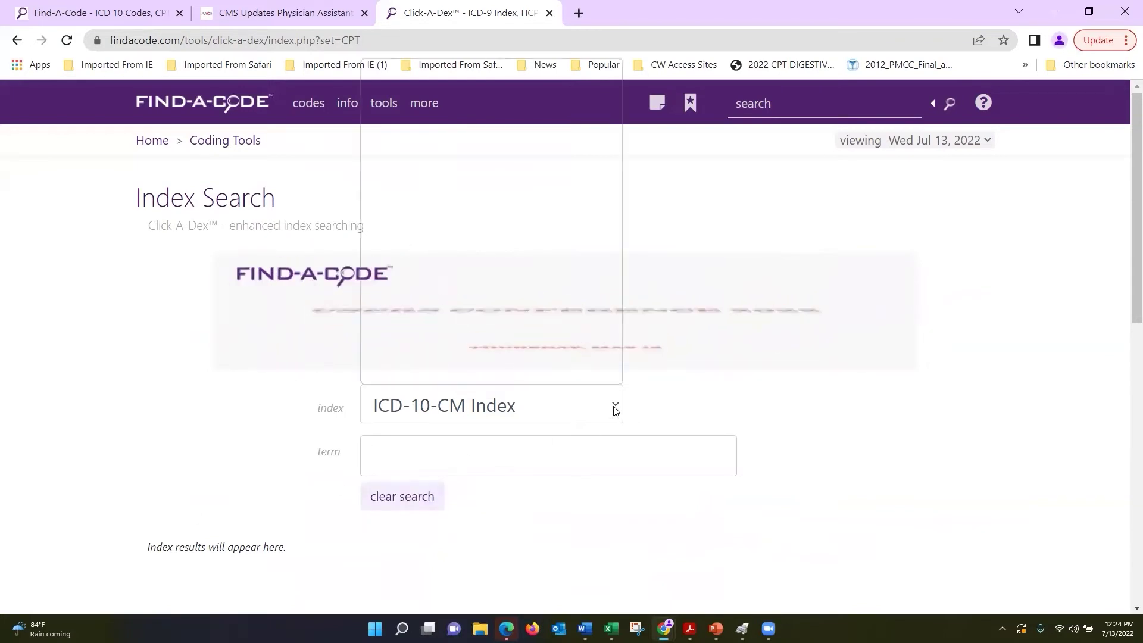
click(482, 296)
Look up the term Nasal in the CPT Index, dismiss the subterm suggestions and bring its subterm list into view
click(521, 458)
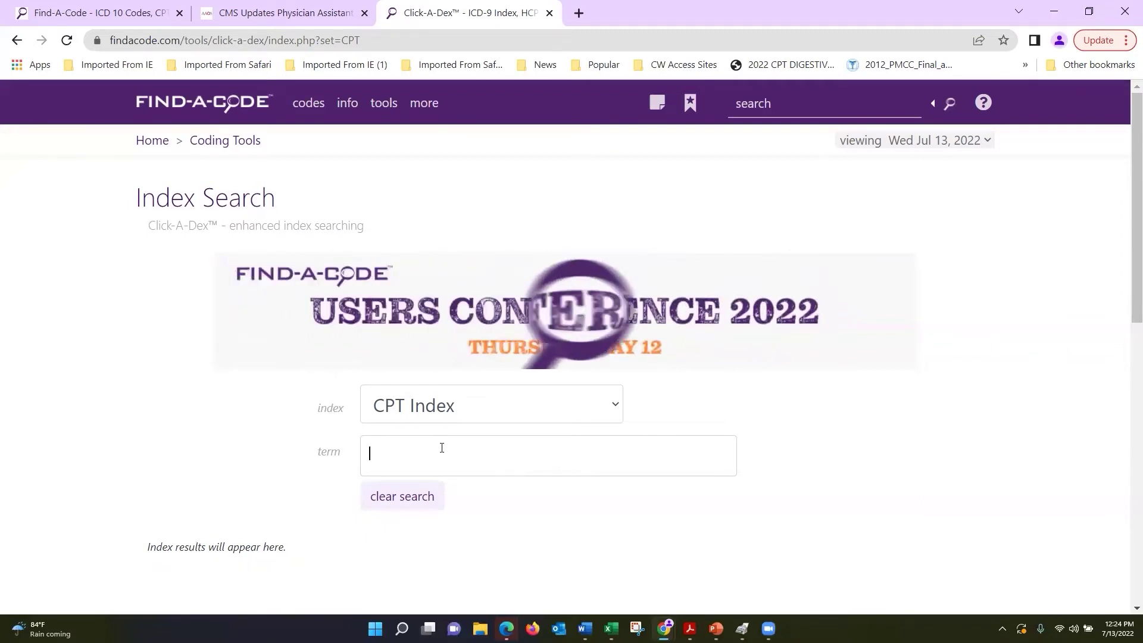
text(B)
key(BackSpace)
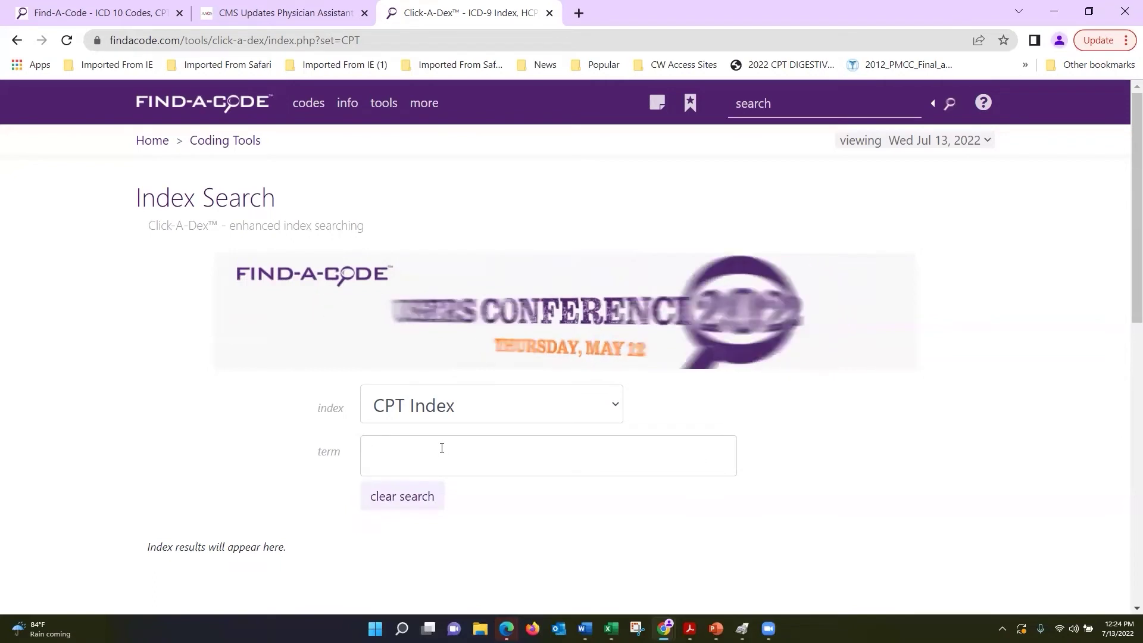
text(Na)
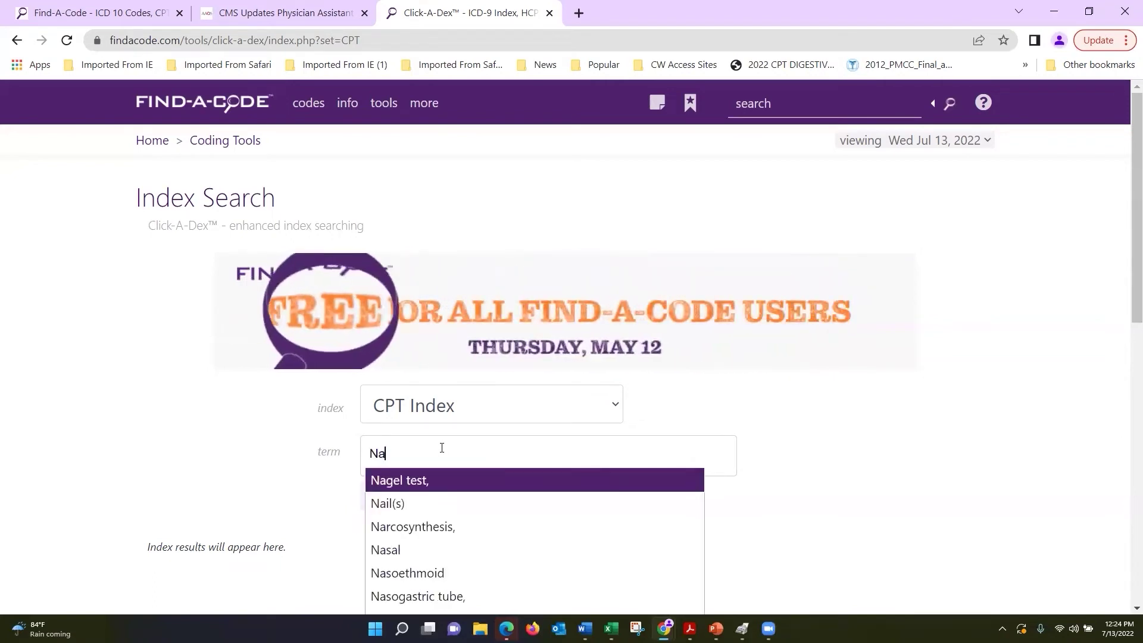
text(sal)
key(Return)
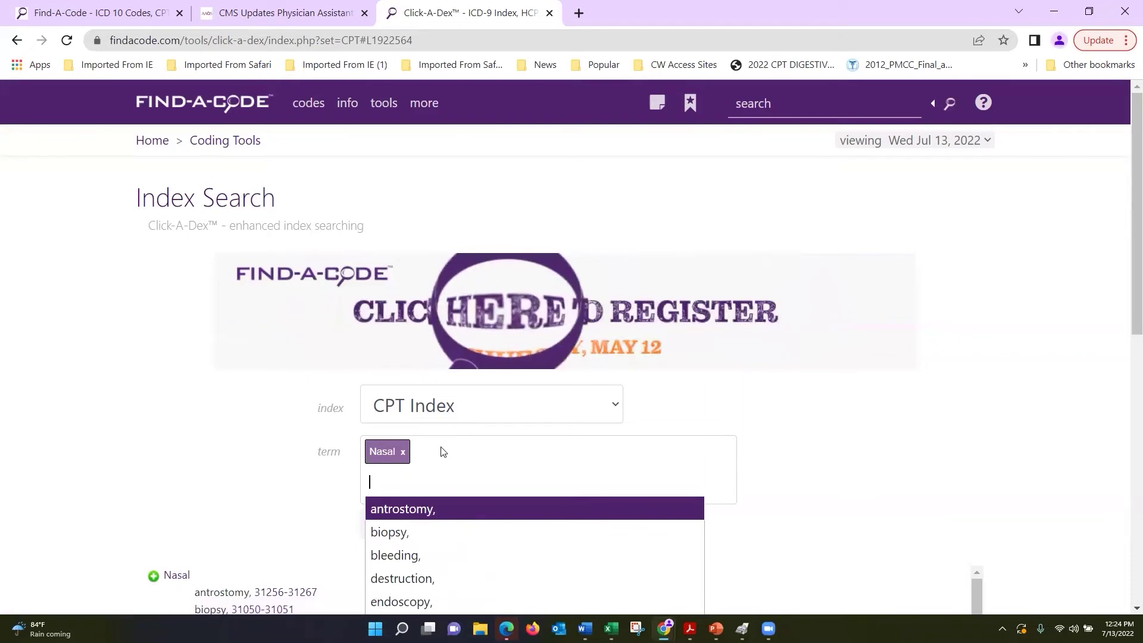
click(145, 472)
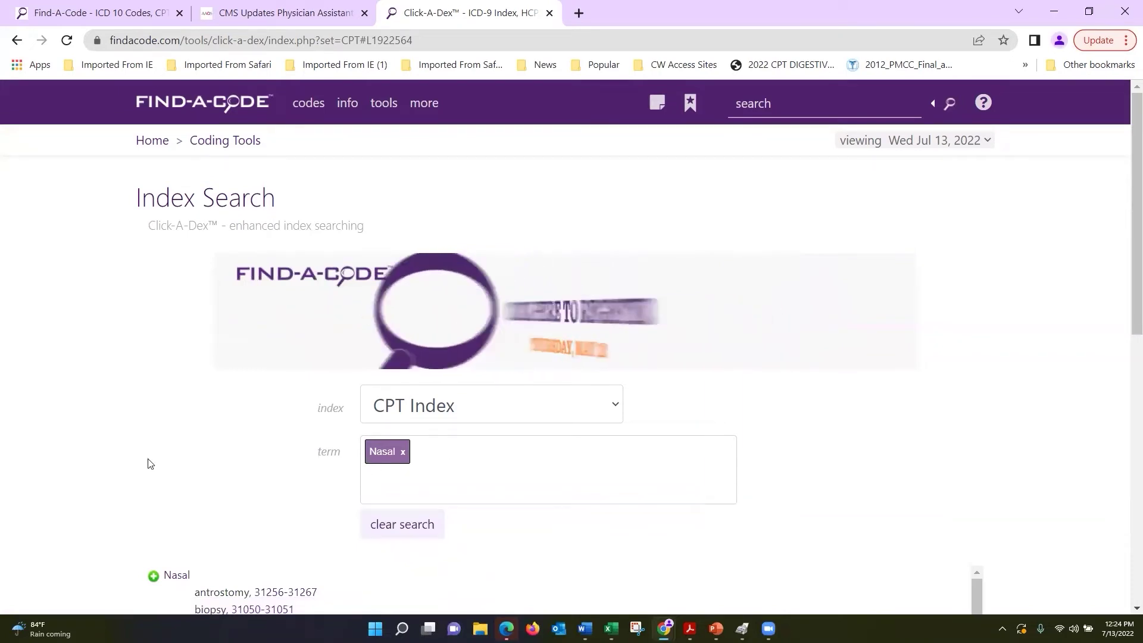
scroll(148, 464, down, 3)
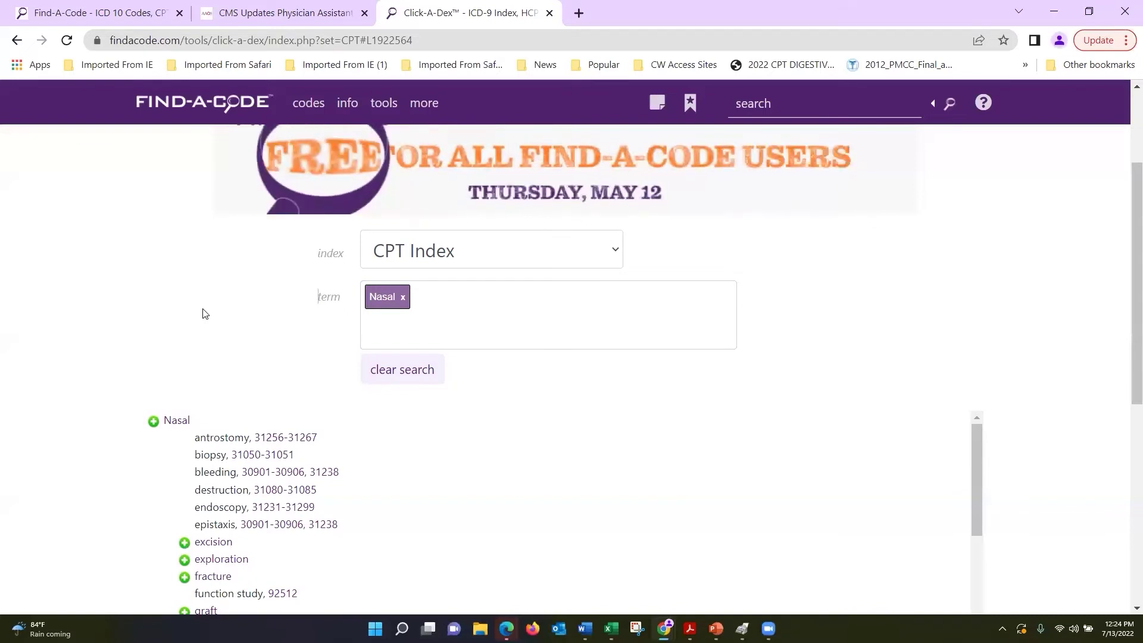
Expand the fracture subterm under Nasal and open treatment code 21310
scroll(205, 314, down, 1)
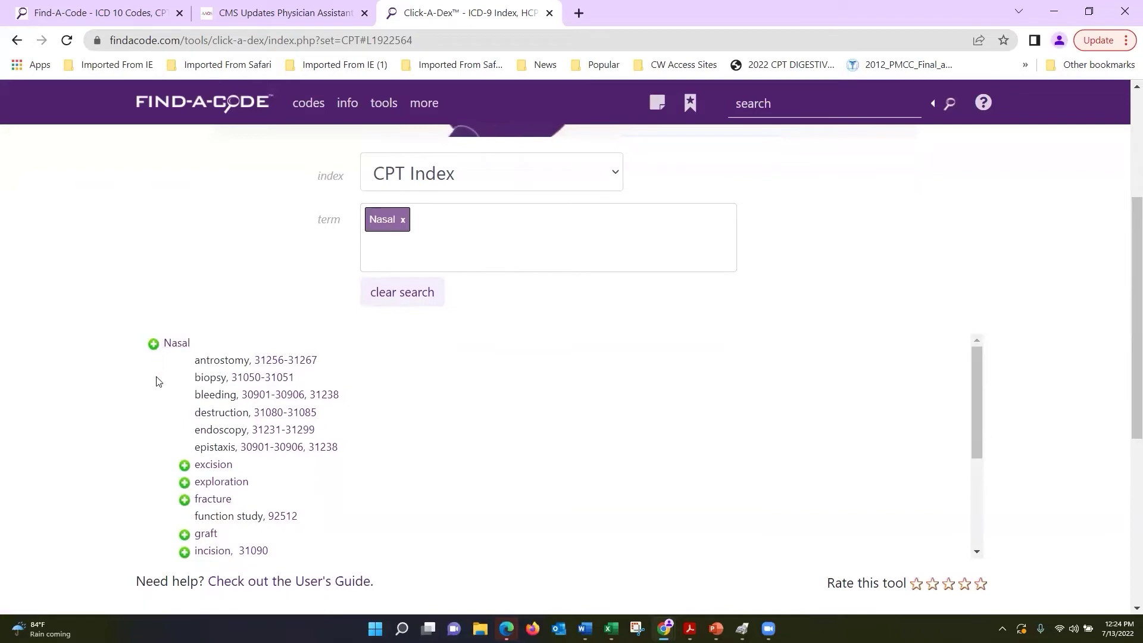
click(183, 503)
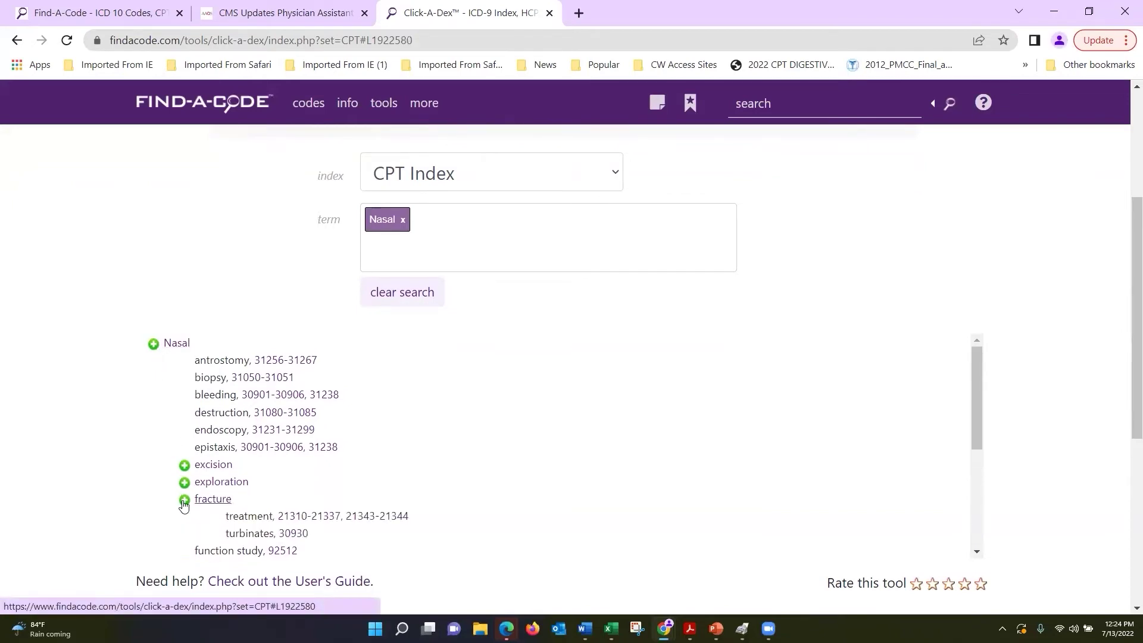
scroll(183, 505, down, 1)
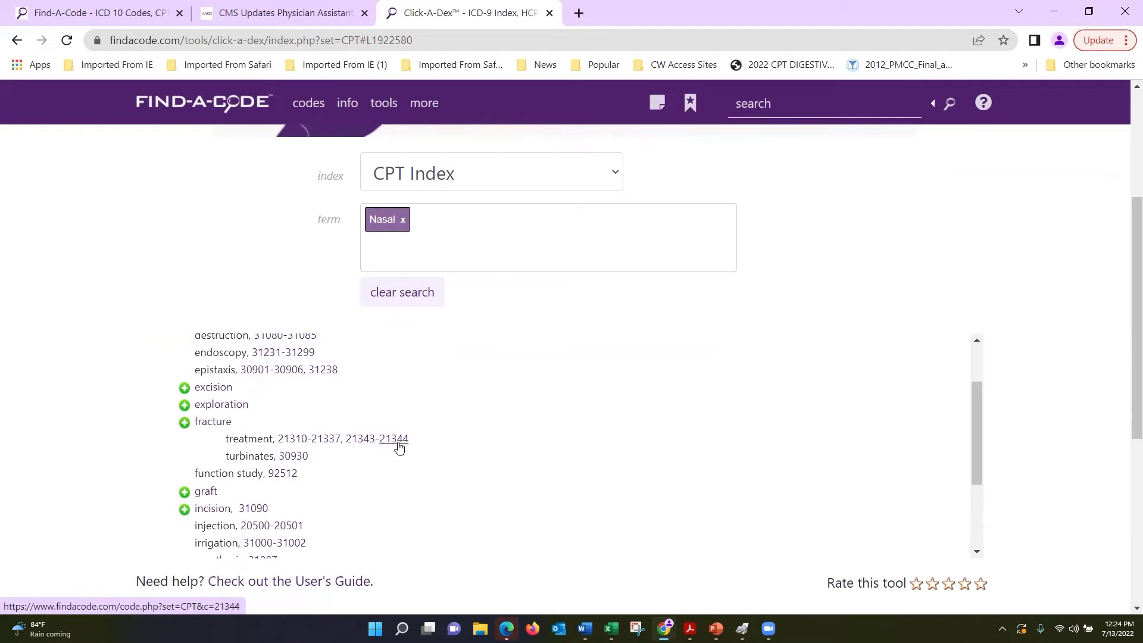
mouse_move(399, 448)
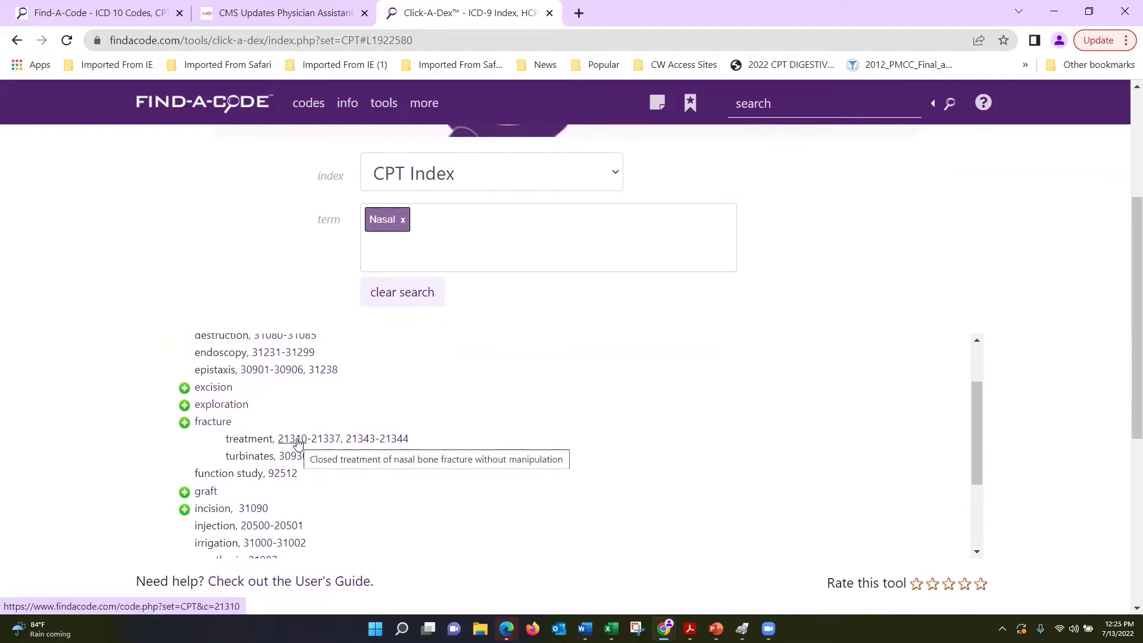
click(298, 442)
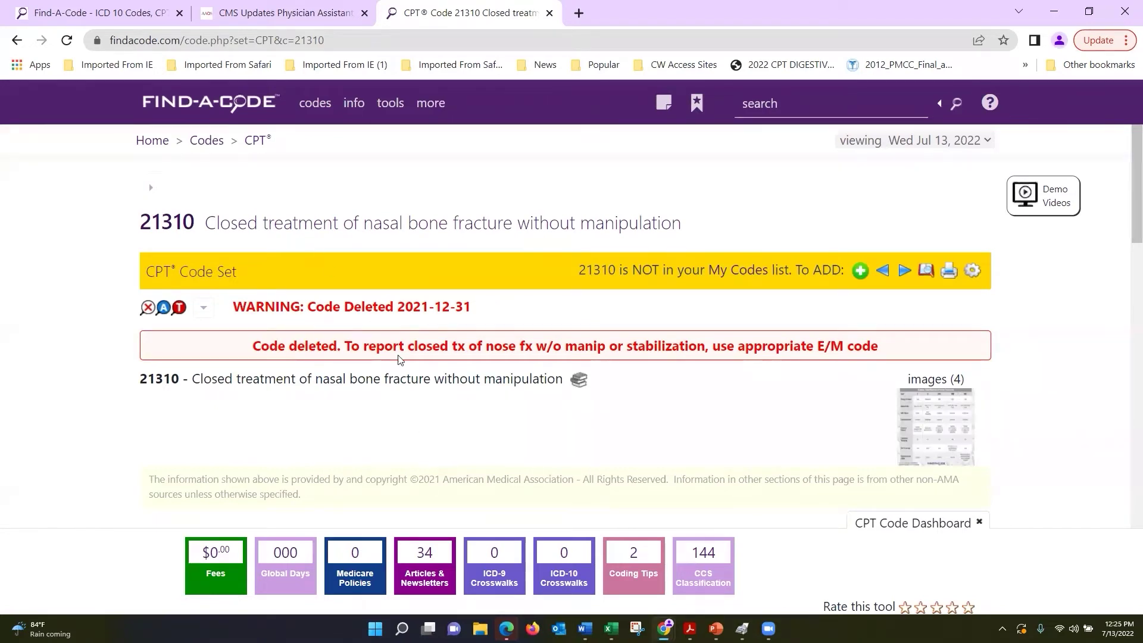
Advance to the next code, 21315, and highlight the words "without stabilization" in its description before clearing the highlight
click(904, 273)
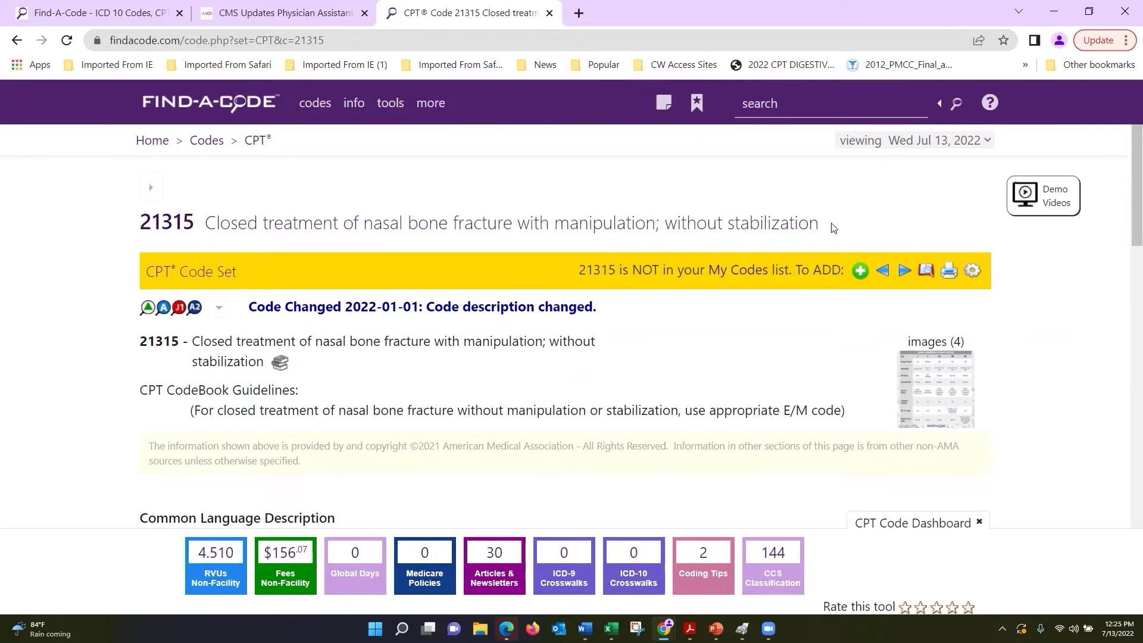
drag(835, 228, 665, 225)
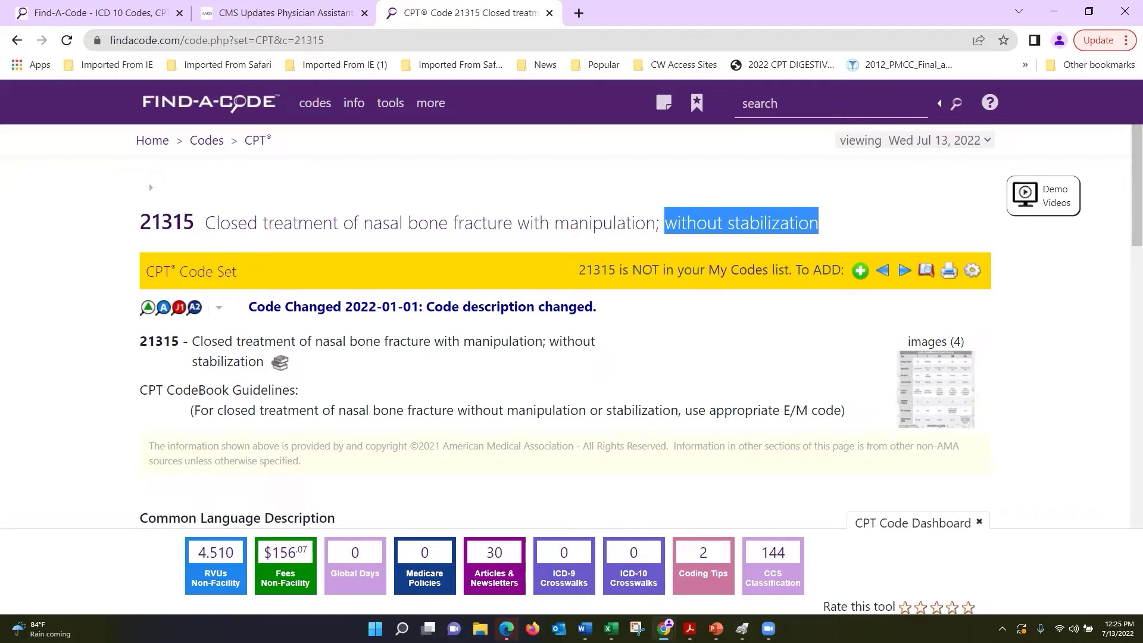
click(730, 227)
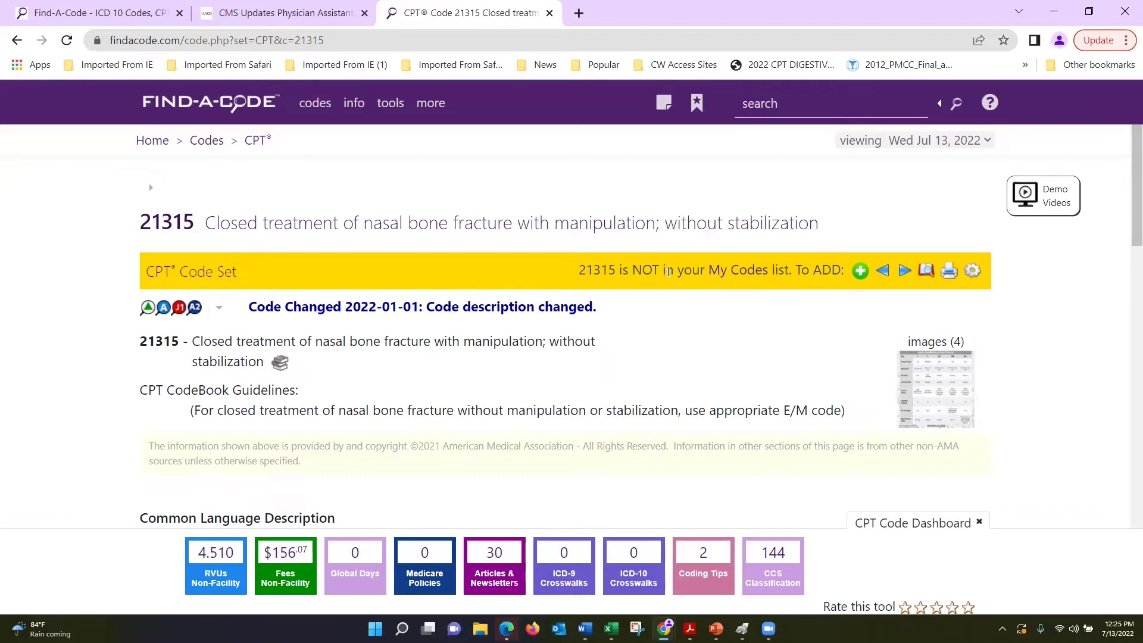
Open the Book View for code 21315 and review the neighbouring closed and open nasal fracture treatment codes
click(927, 273)
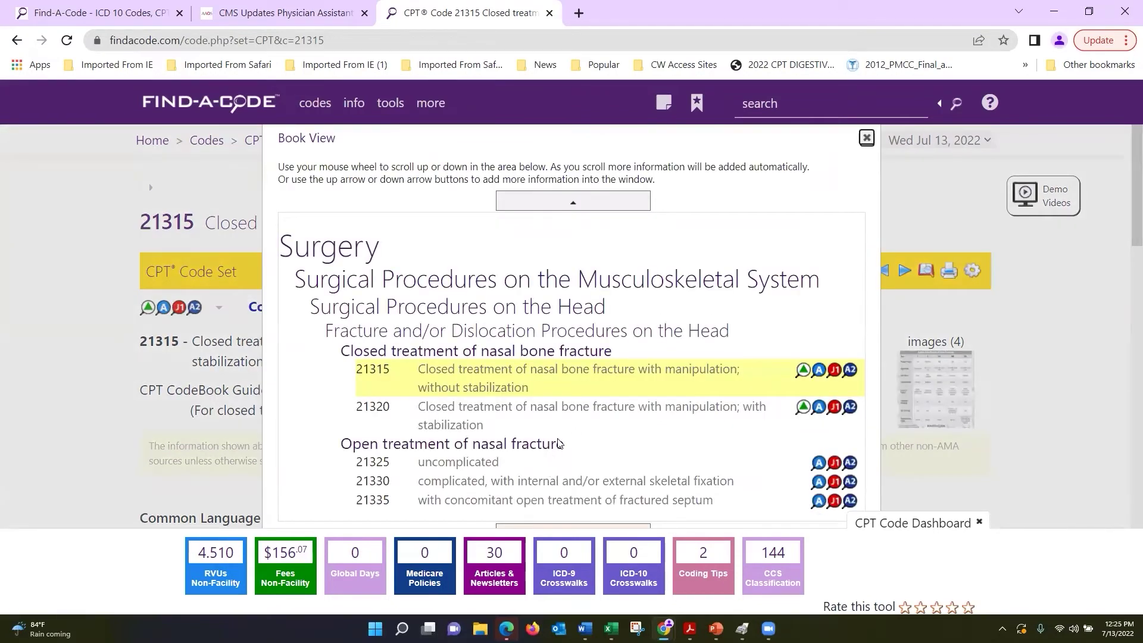
scroll(536, 409, down, 2)
scroll(536, 408, down, 3)
scroll(508, 401, up, 5)
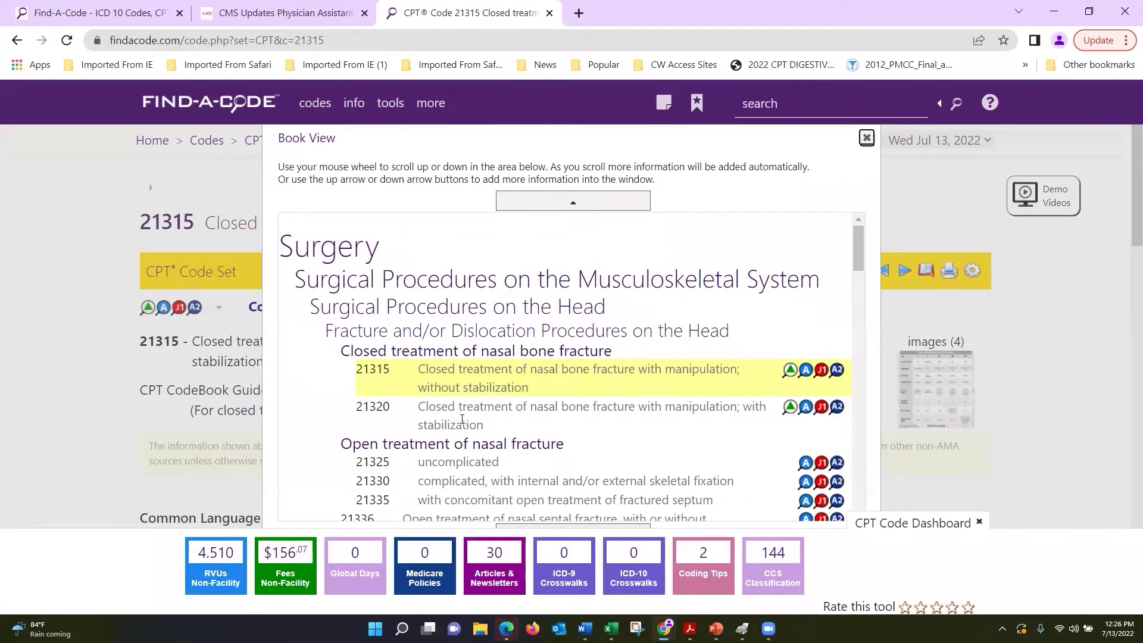
Open code 21320 from the Book View and read its Common Language Description
click(375, 409)
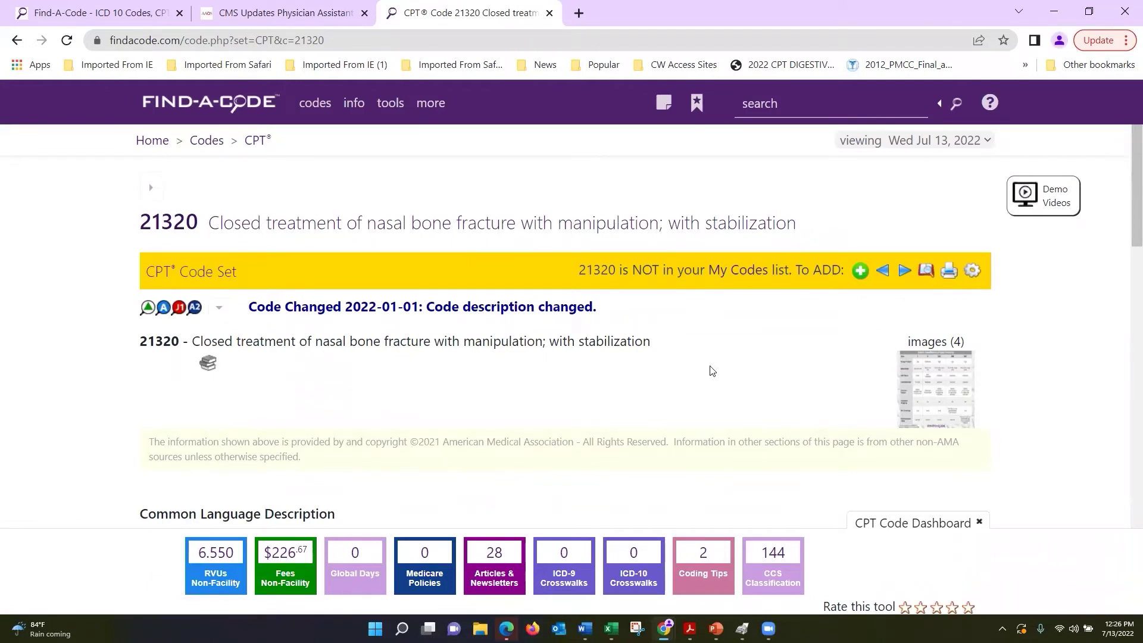
scroll(711, 363, down, 1)
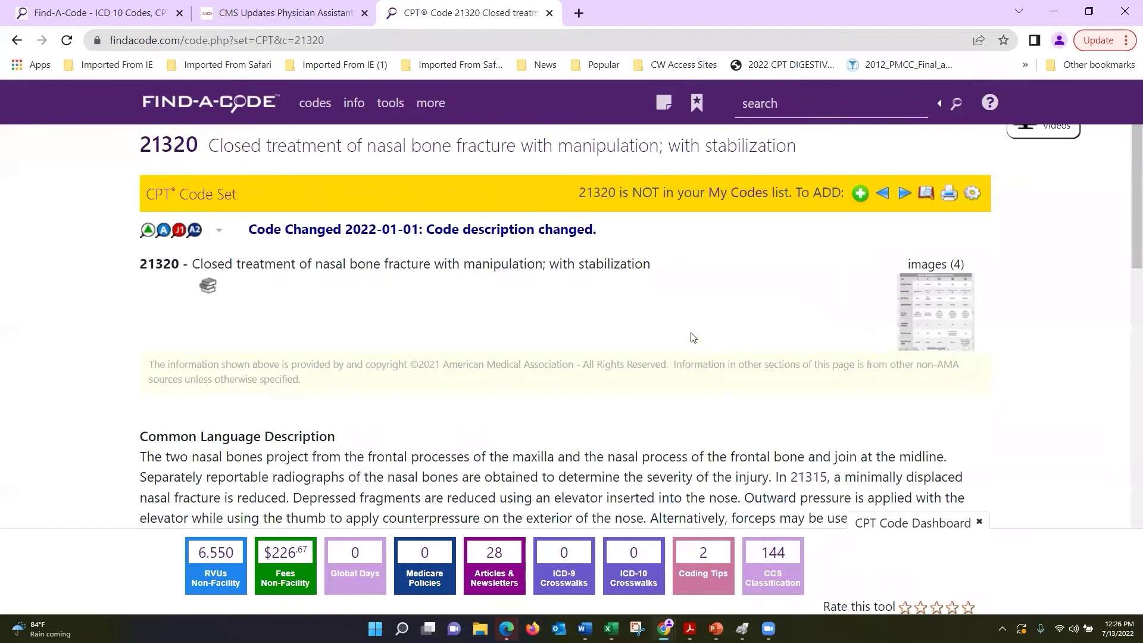
scroll(693, 337, down, 1)
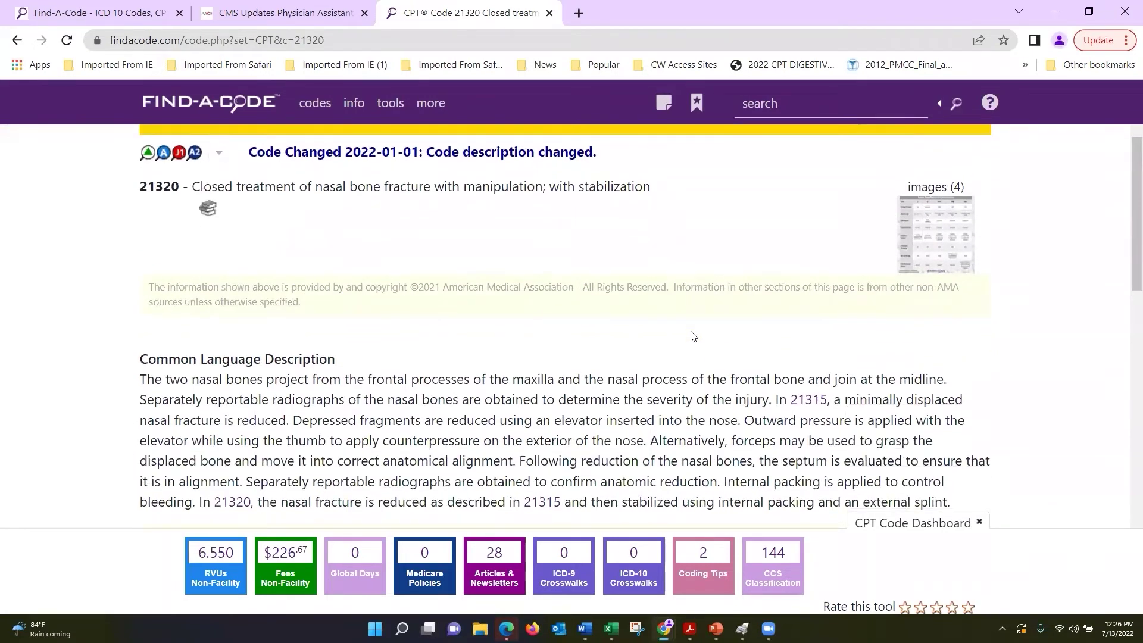
scroll(693, 336, down, 2)
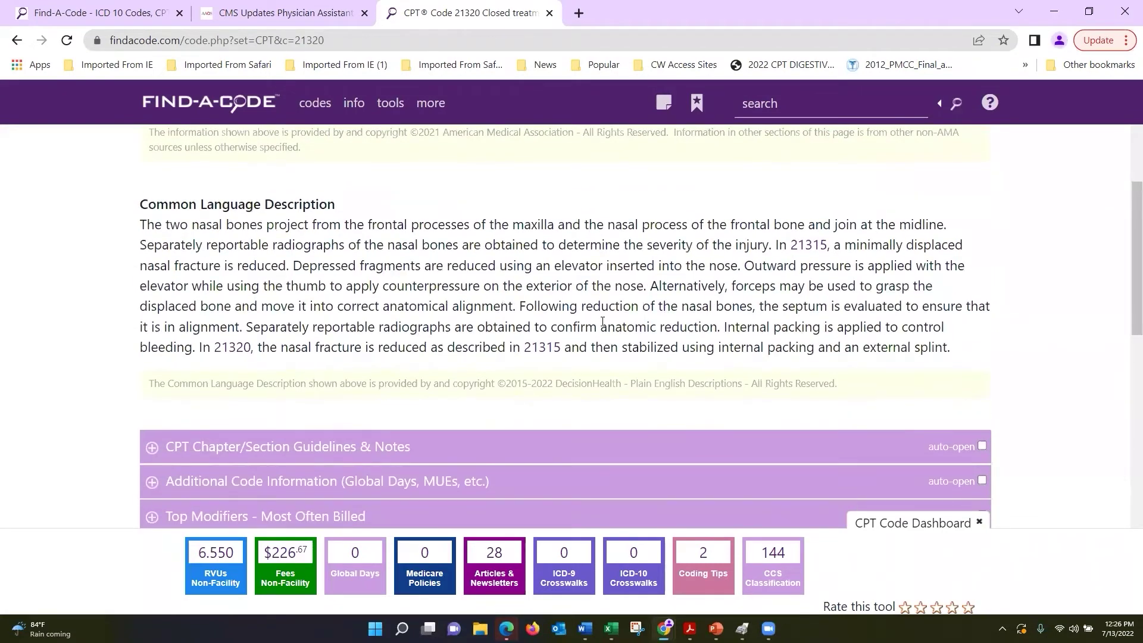
scroll(552, 326, up, 4)
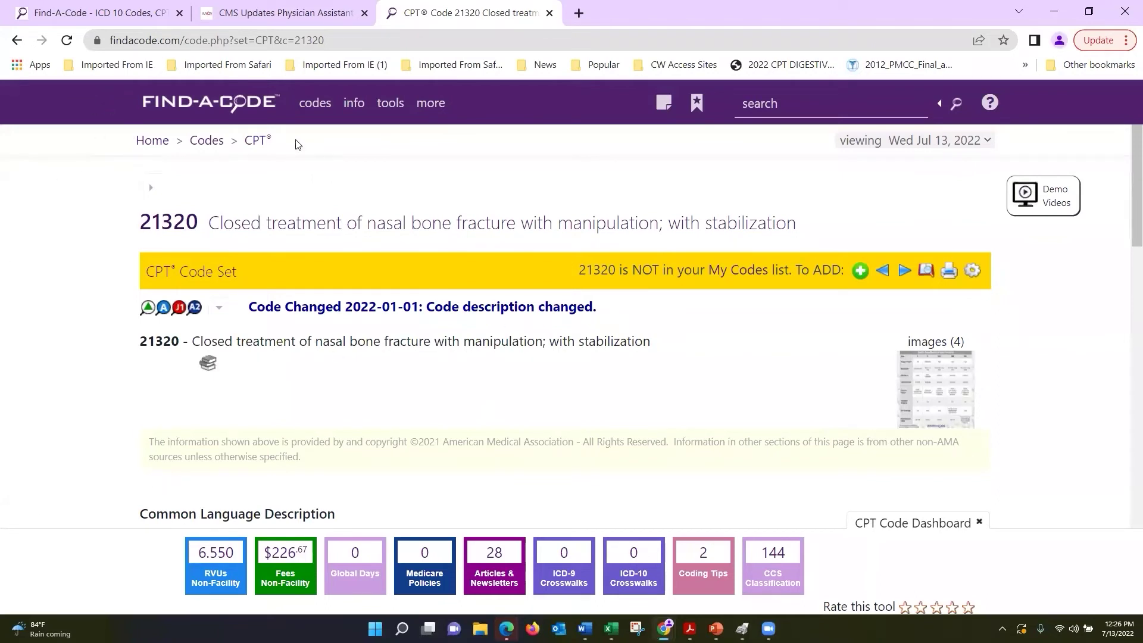
Return to the CPT procedure codes, open their index search and set the index to CPT Index
click(255, 143)
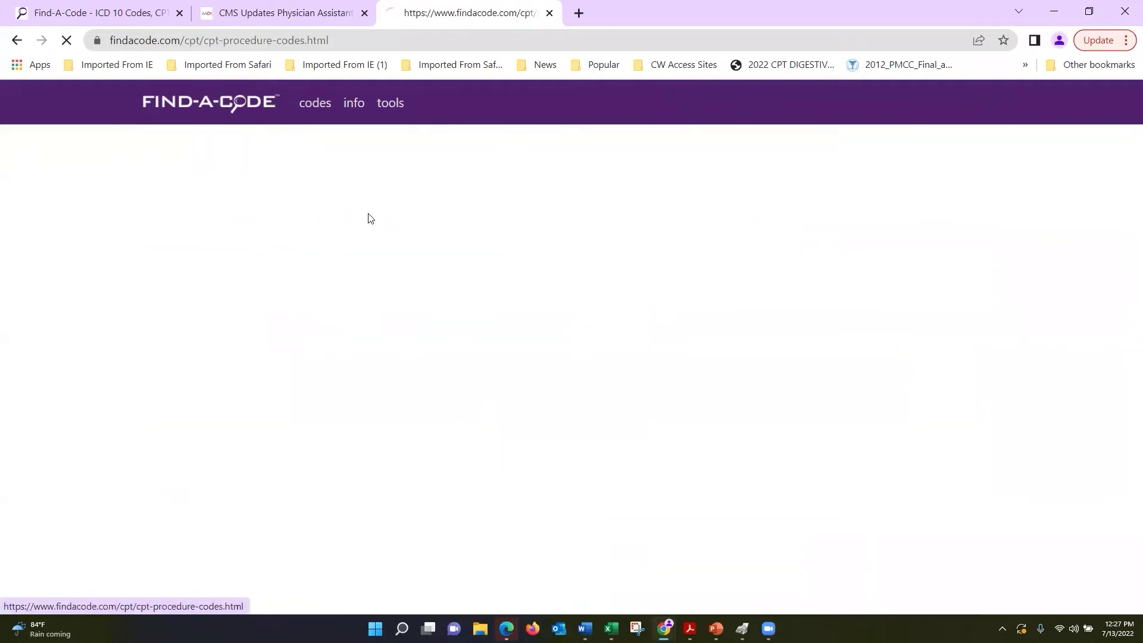
click(172, 437)
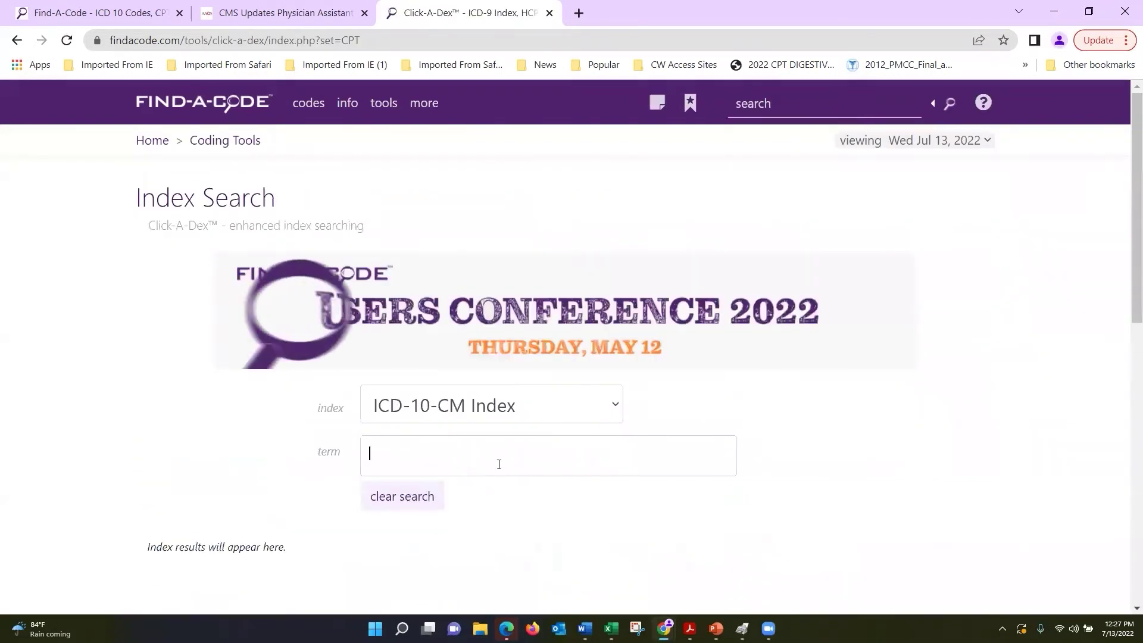
click(615, 411)
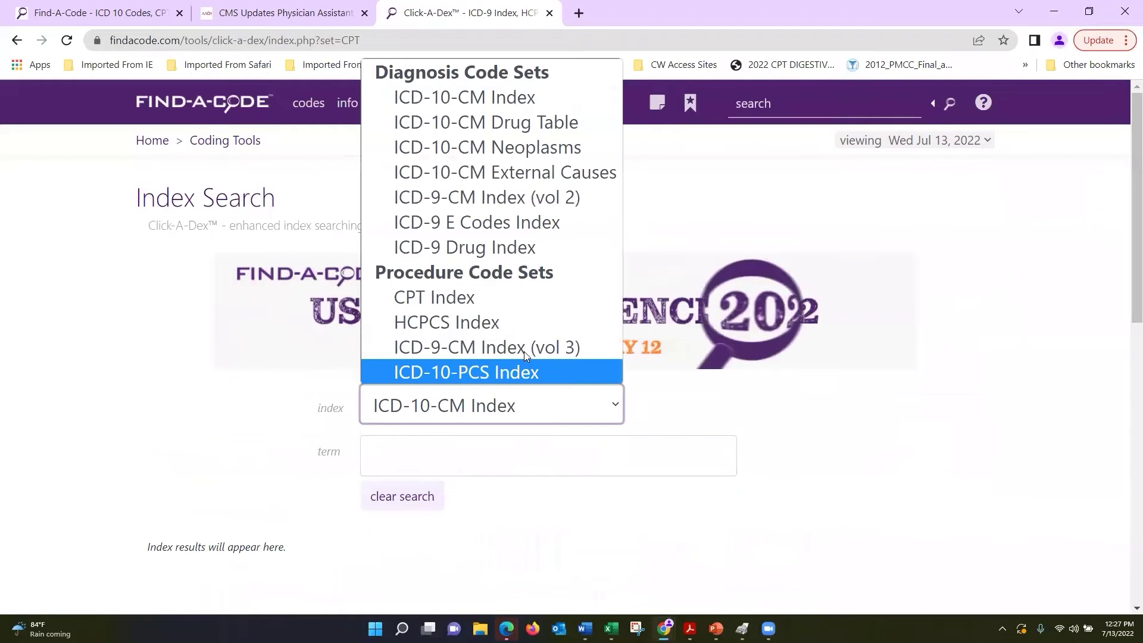
click(485, 298)
click(459, 450)
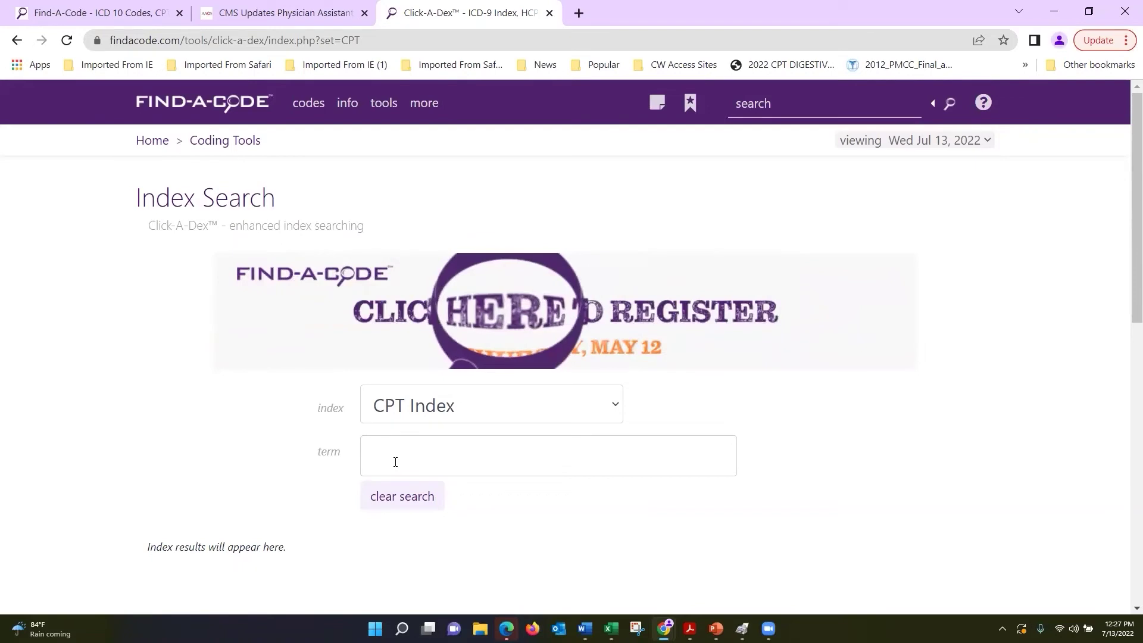
Look up the term Repair in the CPT Index and dismiss the subterm suggestions
text(Repair)
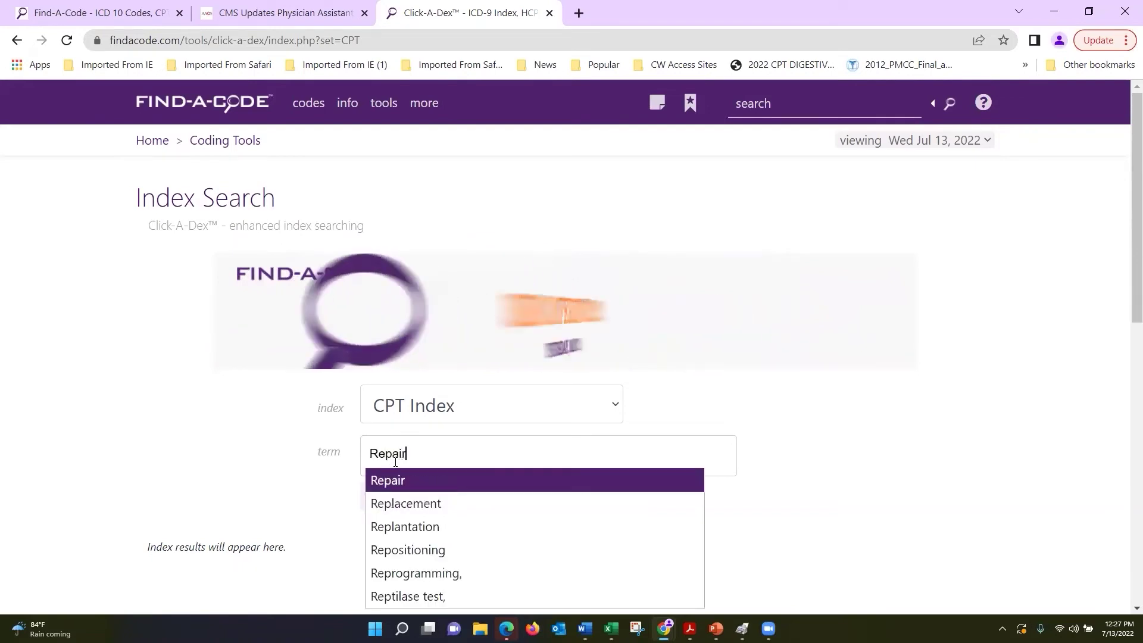
key(Return)
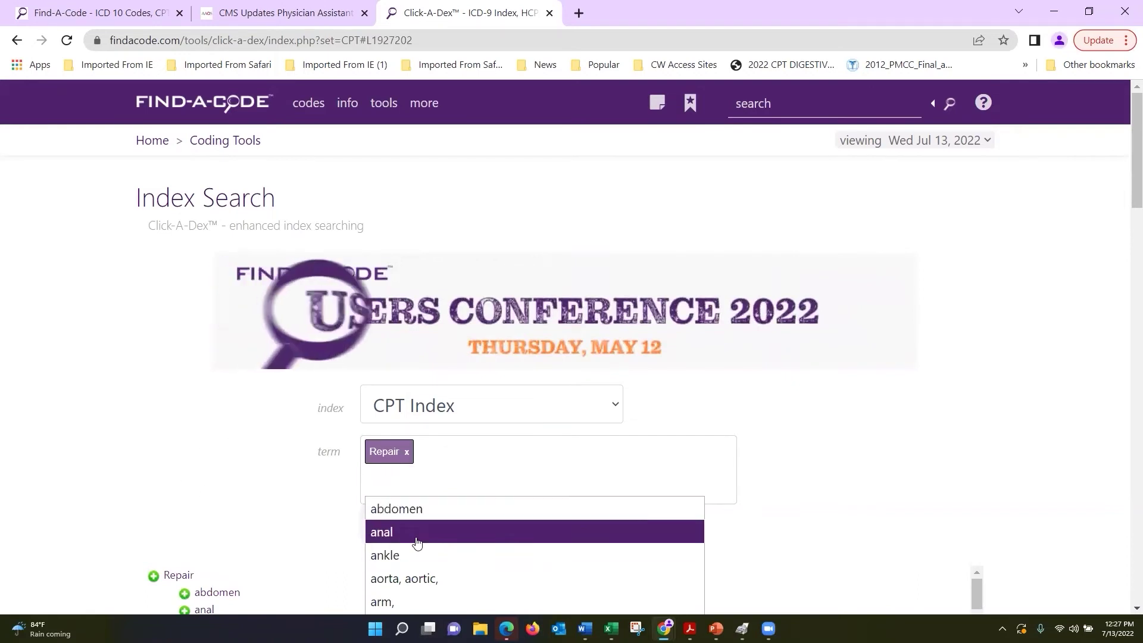
scroll(301, 464, down, 1)
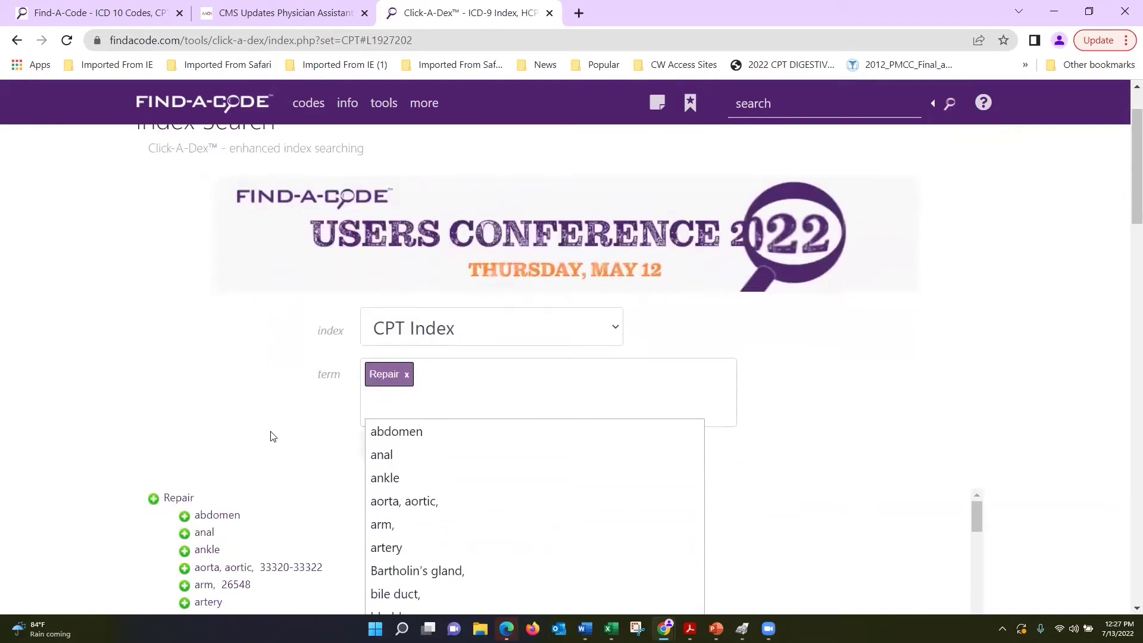
scroll(306, 441, down, 1)
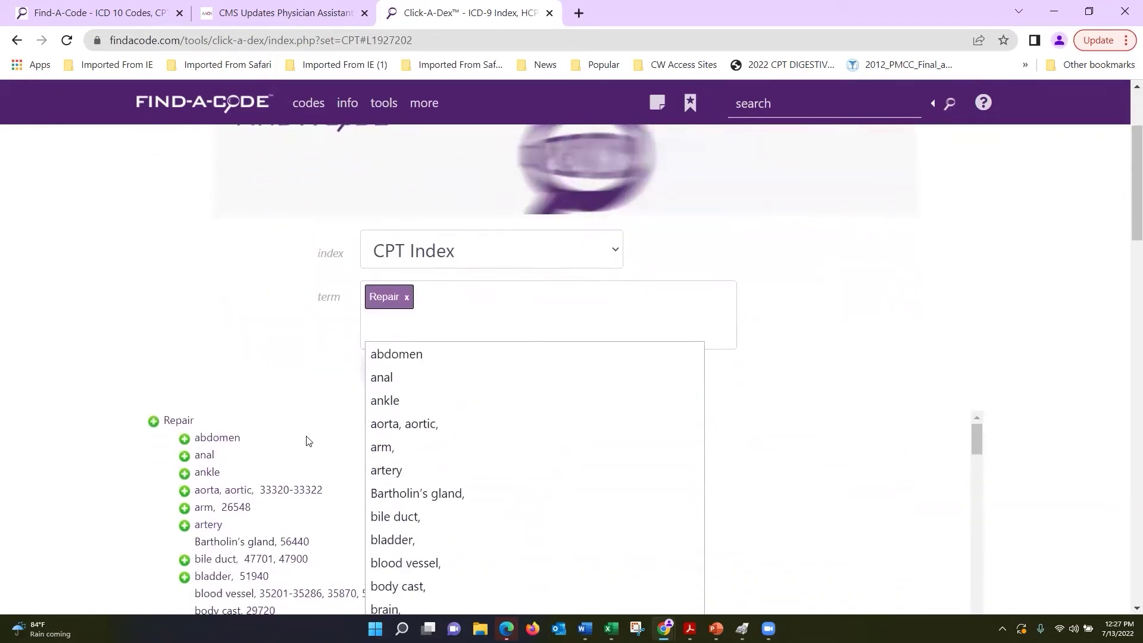
click(251, 354)
scroll(251, 354, down, 2)
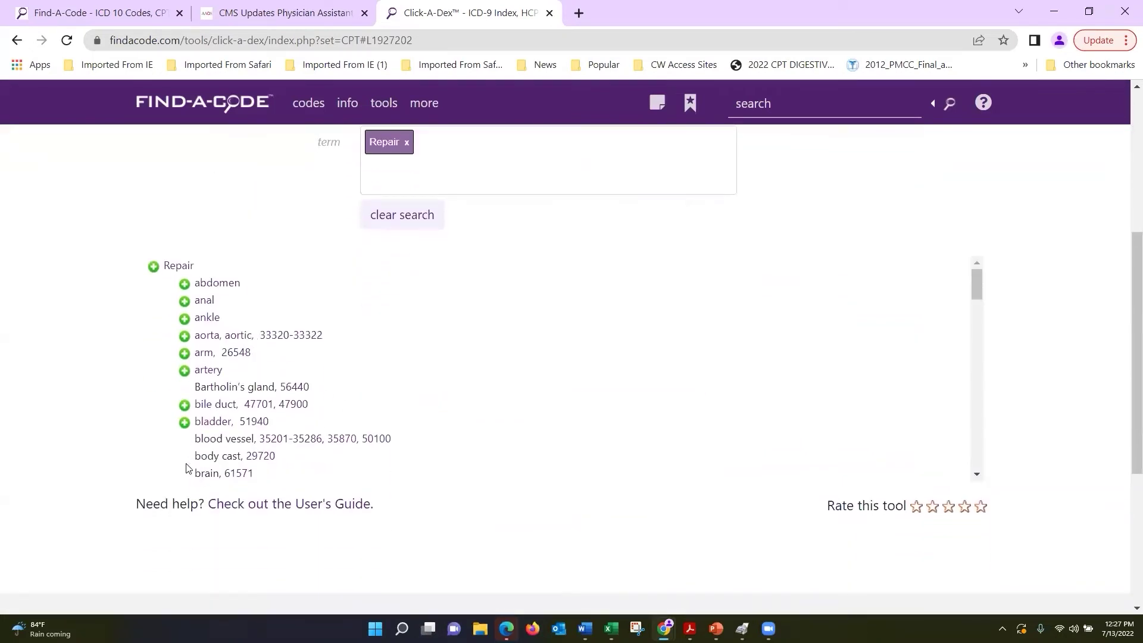
Find skin in the Repair subterm list, expand it and its wound subterm, and preview the description of simple repair code 12001
scroll(190, 479, down, 1)
scroll(191, 479, down, 2)
scroll(176, 434, down, 3)
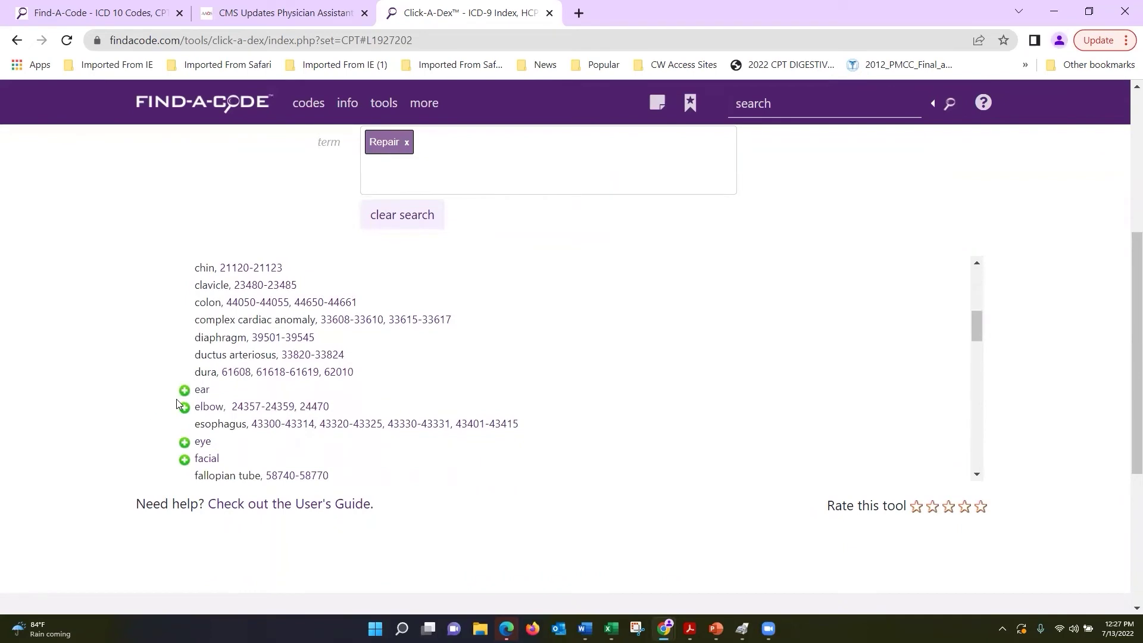
scroll(164, 325, up, 3)
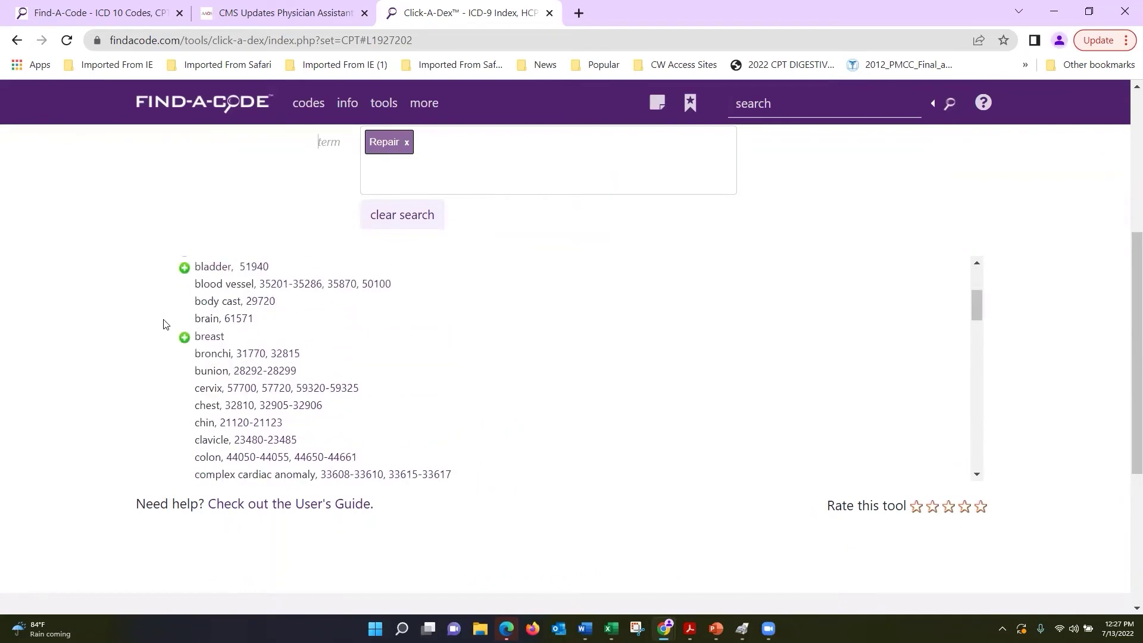
scroll(164, 325, down, 5)
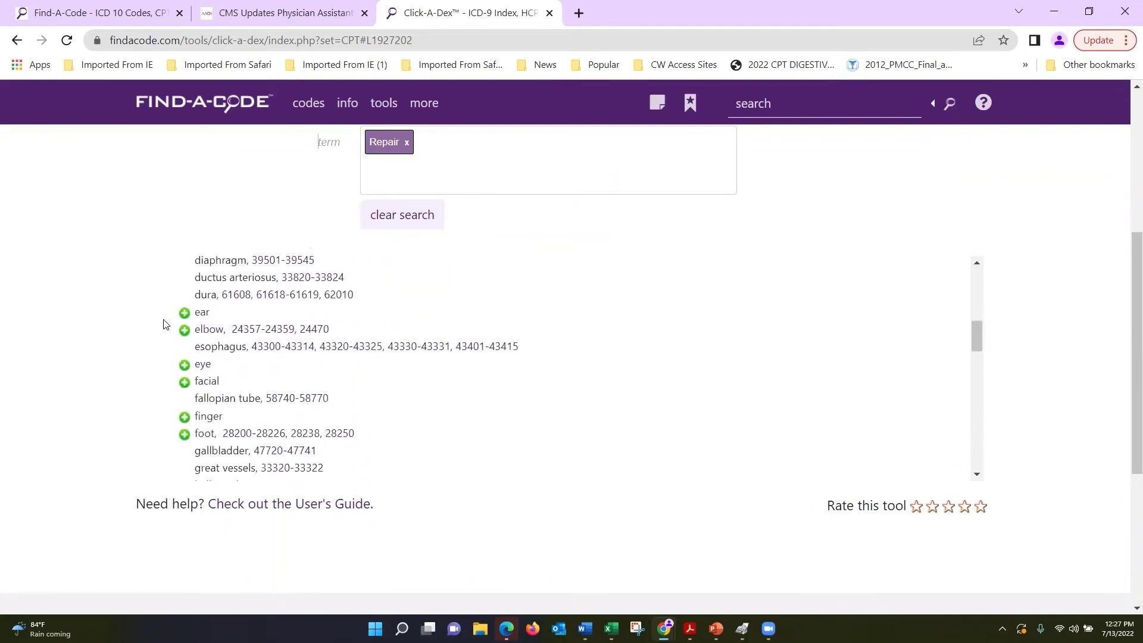
scroll(166, 324, down, 5)
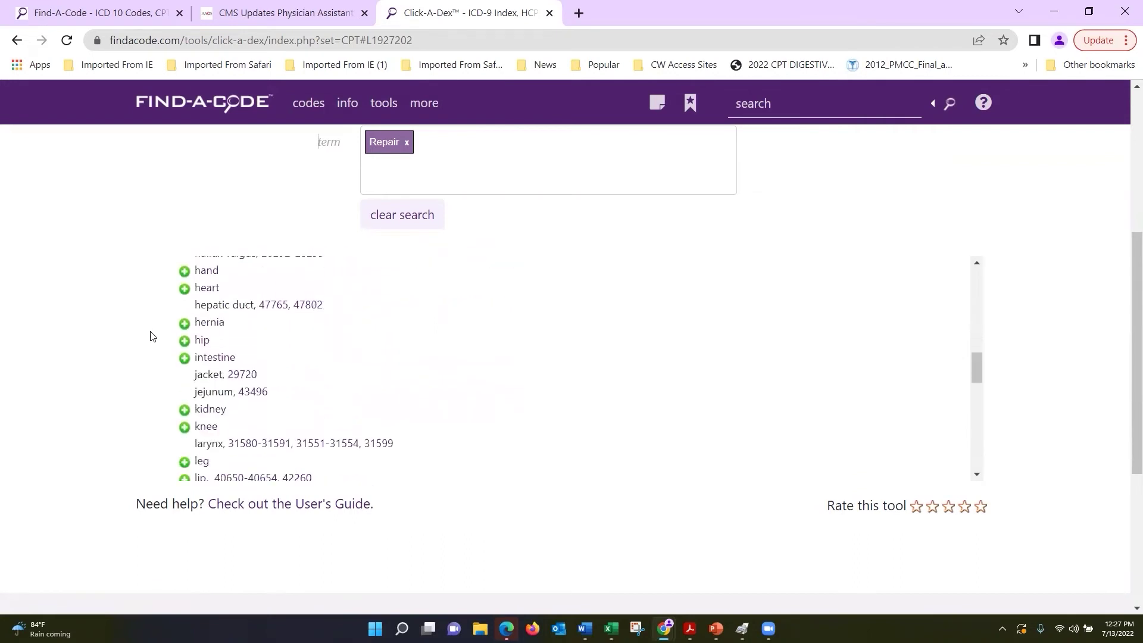
scroll(158, 341, down, 3)
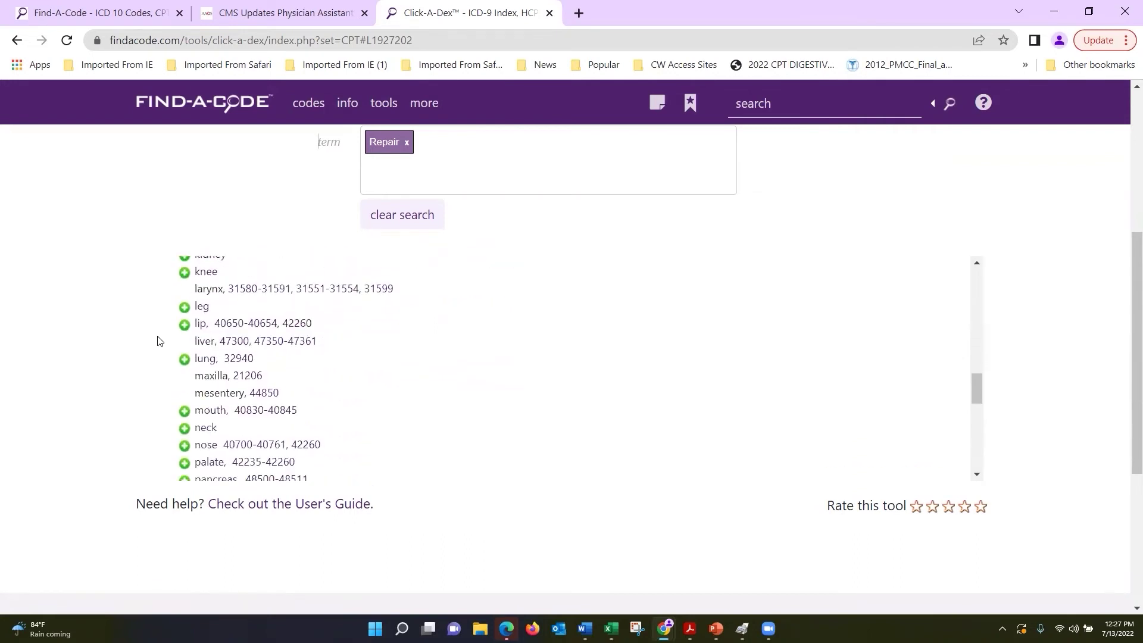
scroll(159, 342, down, 2)
scroll(158, 342, down, 3)
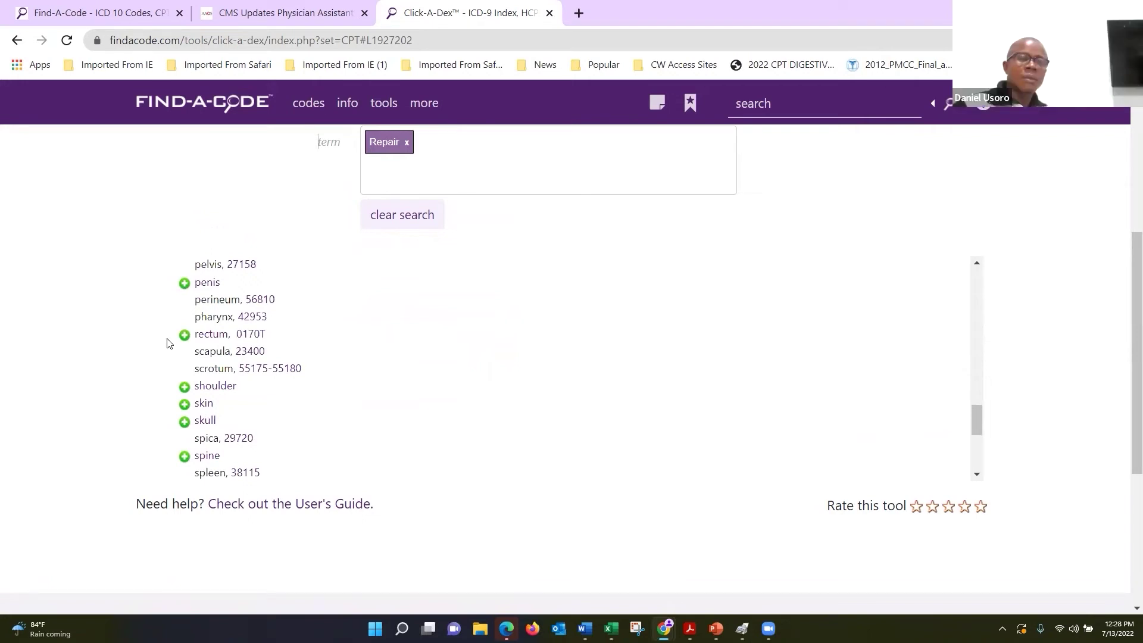
click(185, 406)
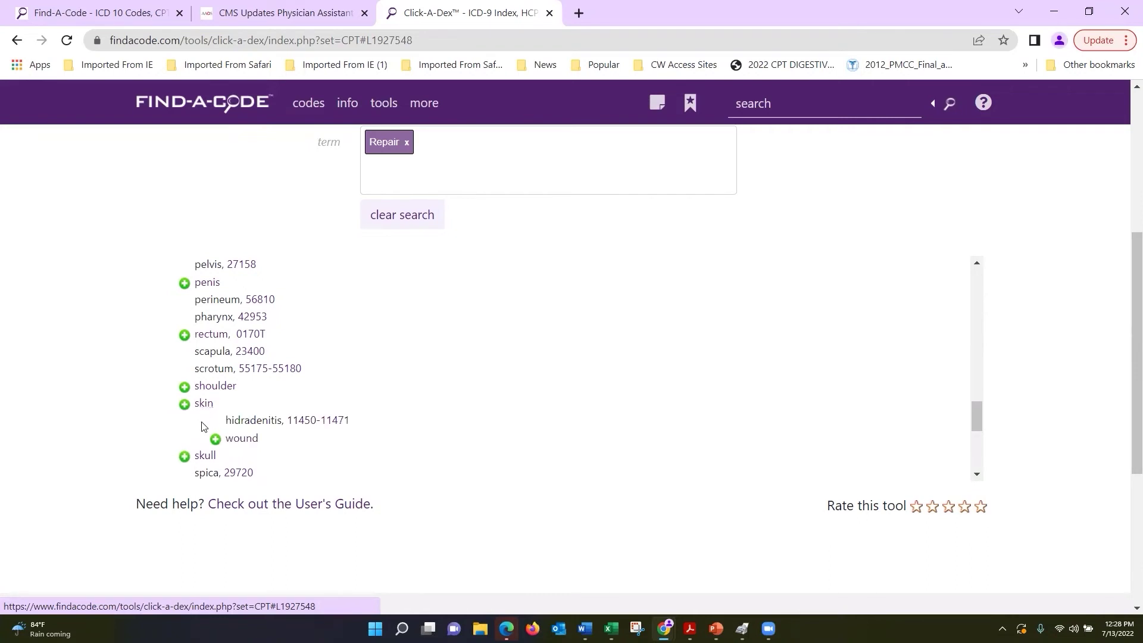
click(216, 440)
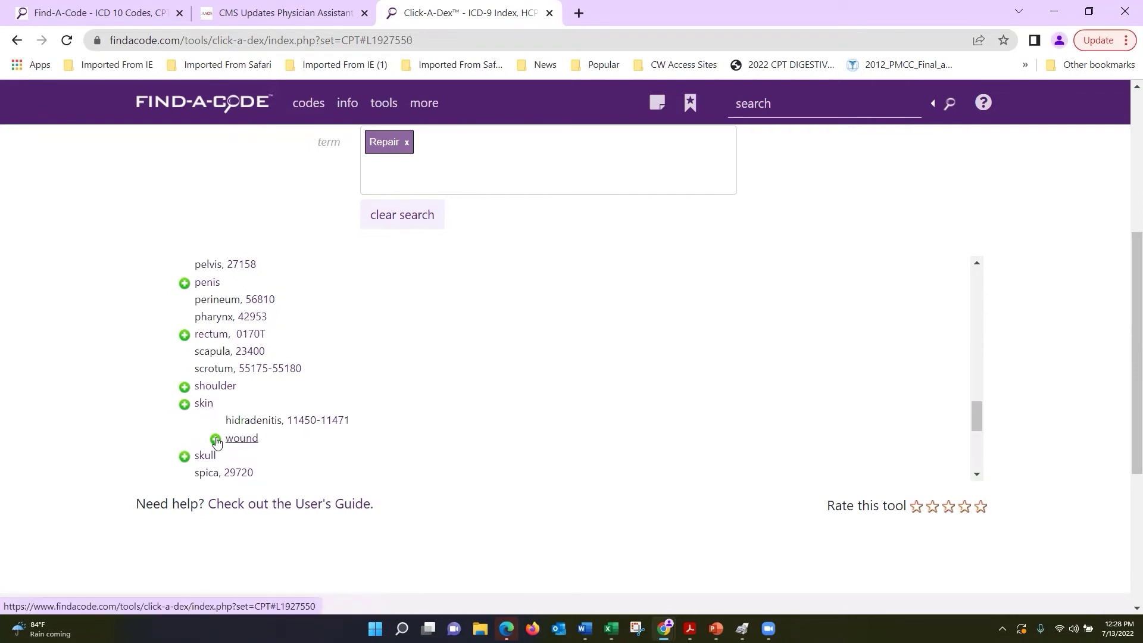
scroll(470, 399, down, 1)
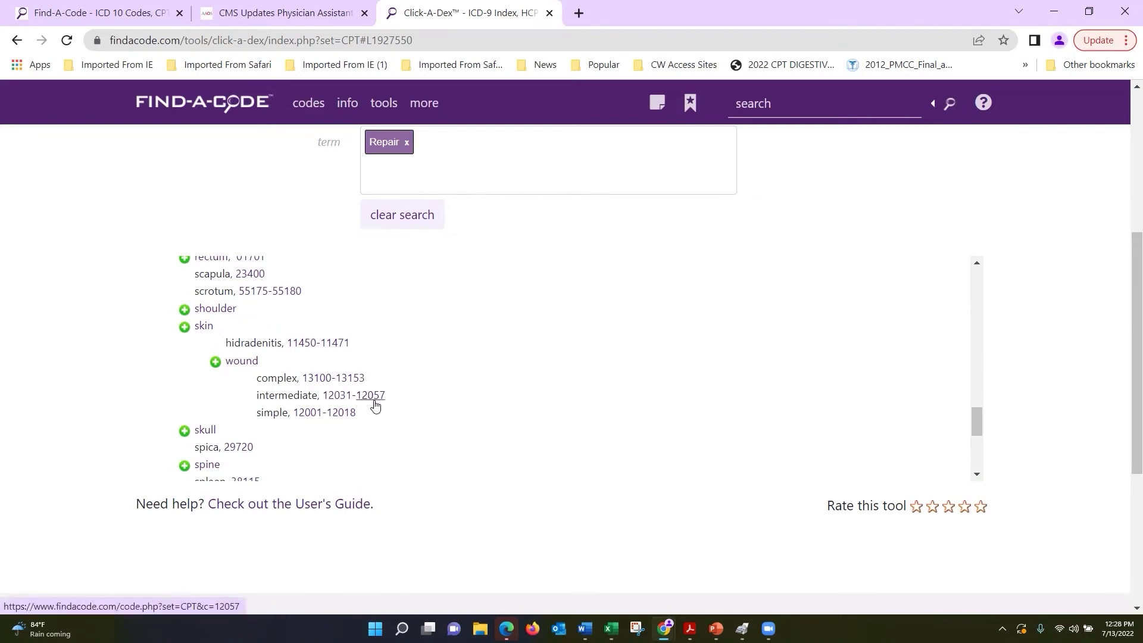
mouse_move(376, 405)
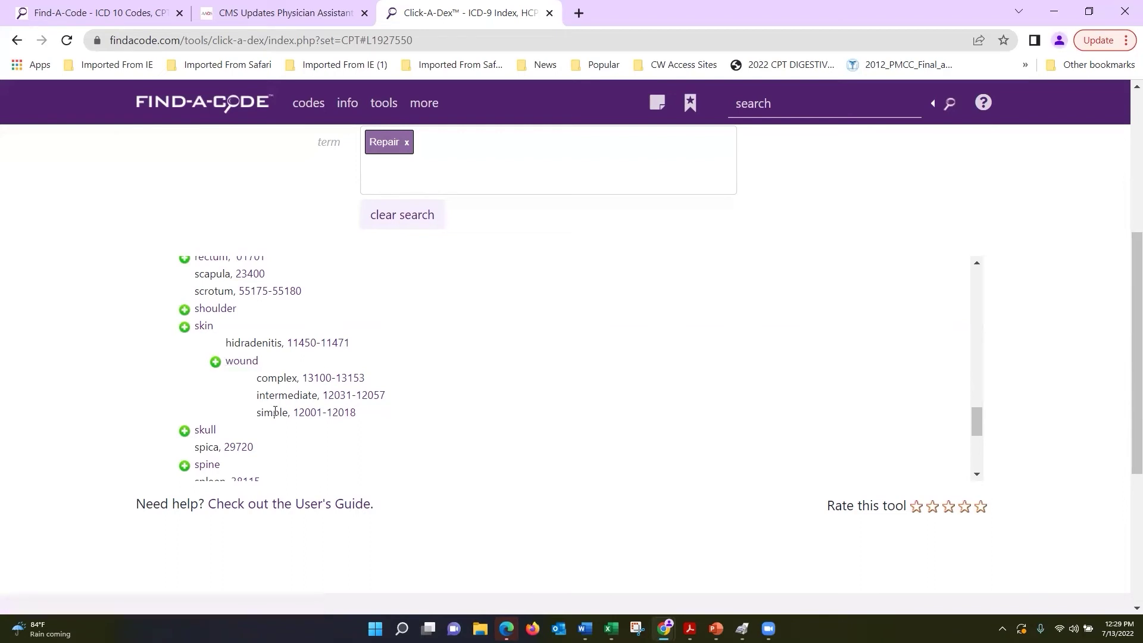
mouse_move(309, 421)
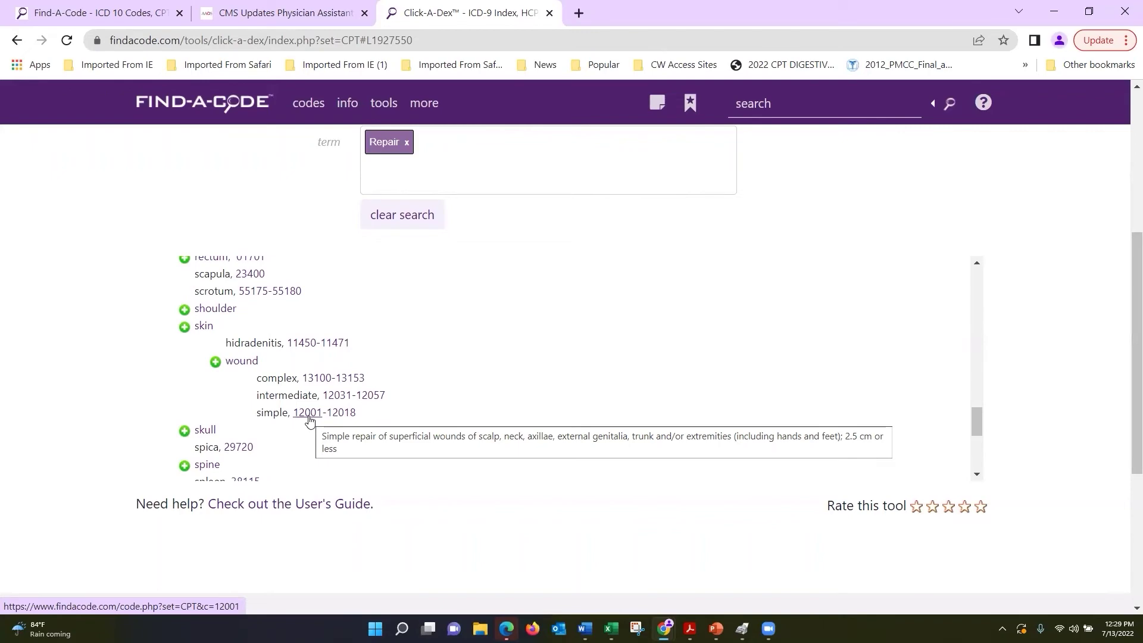
Open code 12001, browse its Book View for simple repairs of the face, and open code 12013 for 2.6 to 5.0 cm
click(308, 414)
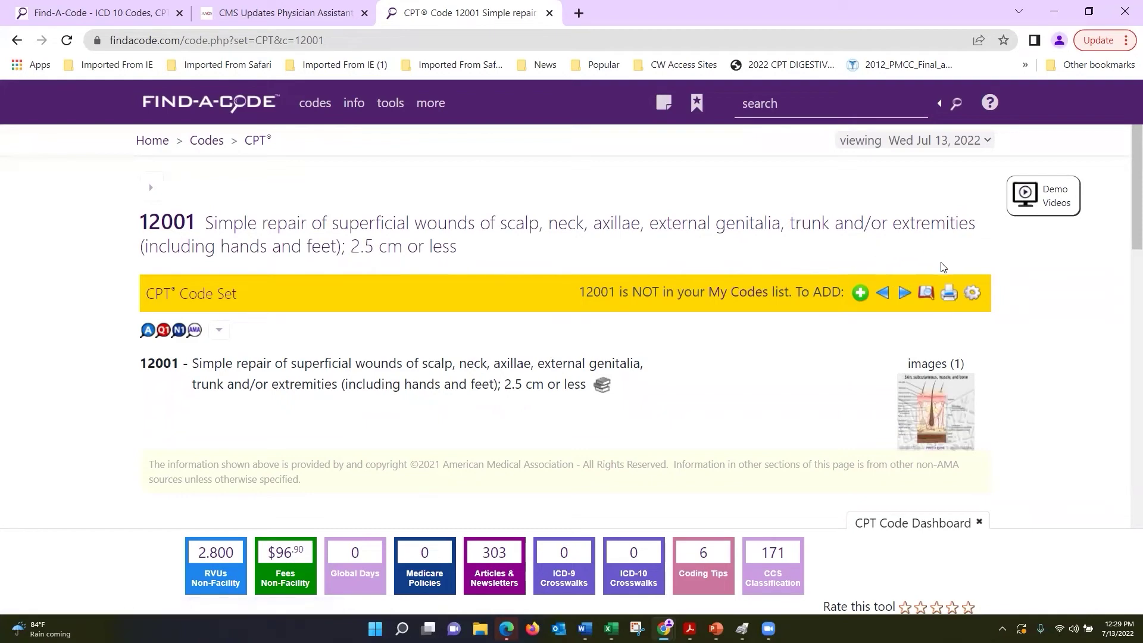
click(935, 295)
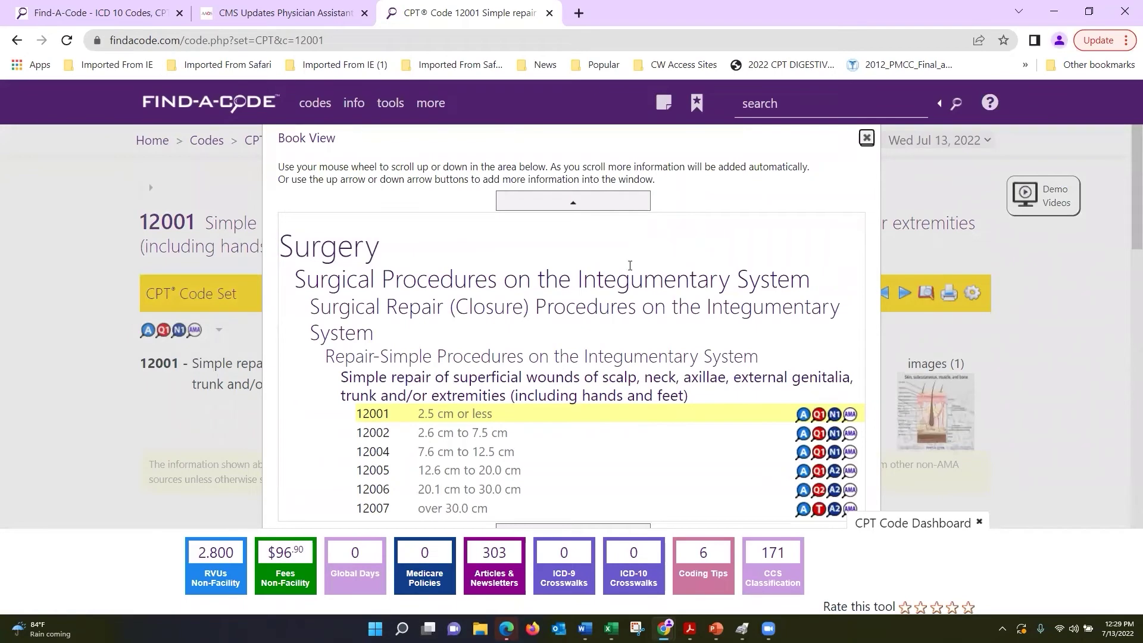
scroll(636, 272, down, 3)
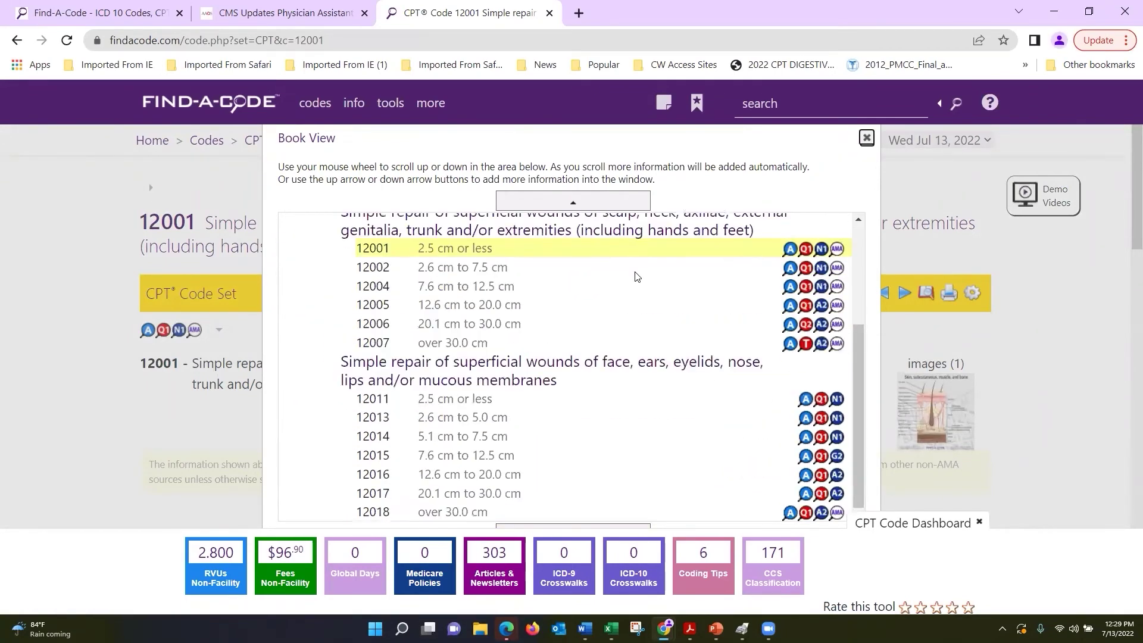
scroll(636, 275, up, 1)
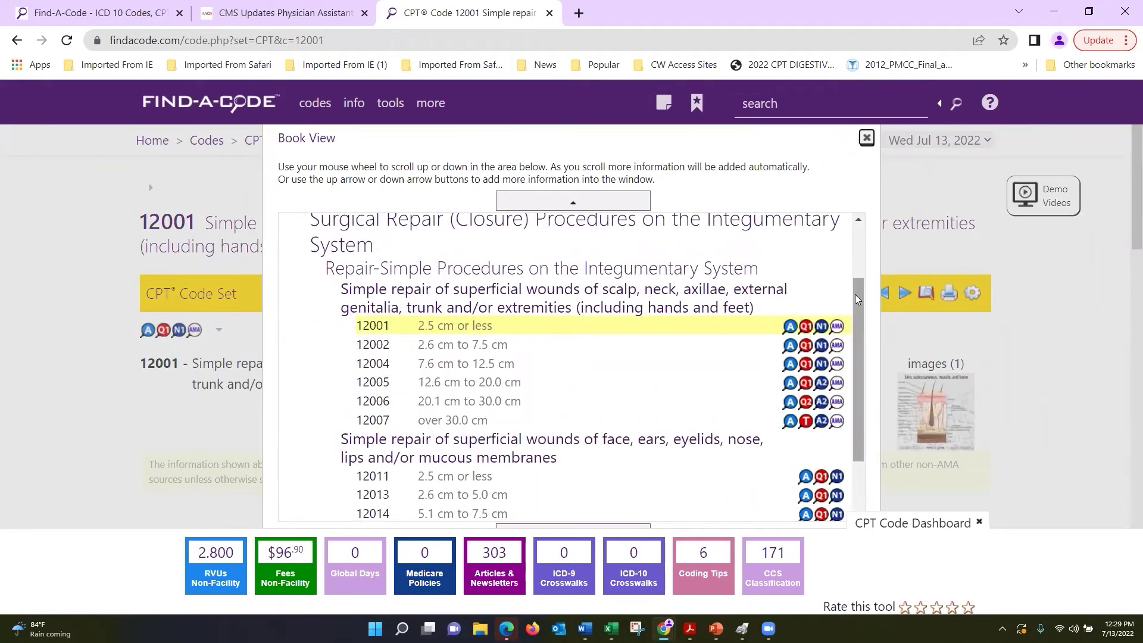
drag(856, 294, 876, 418)
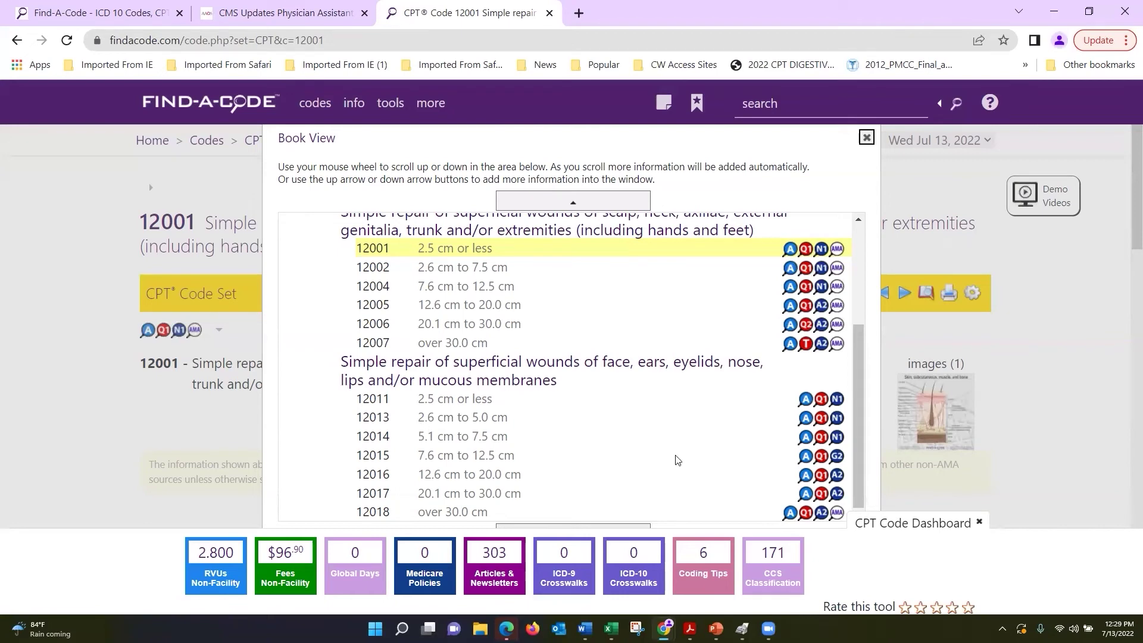
click(382, 425)
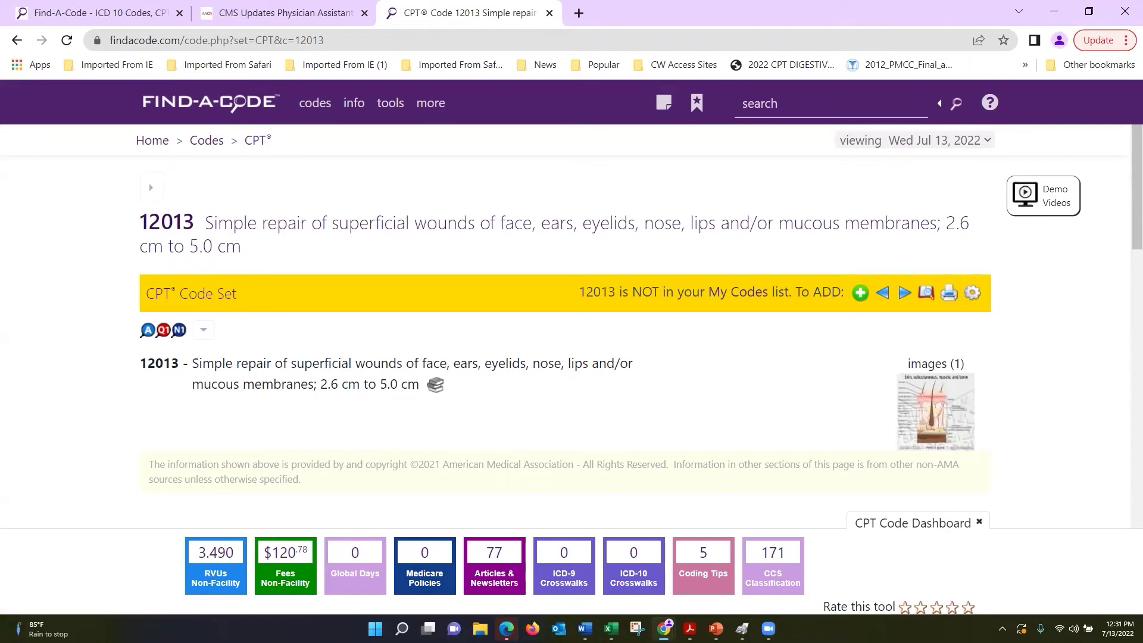
Return to the CPT procedure codes and look up code 70140
click(256, 140)
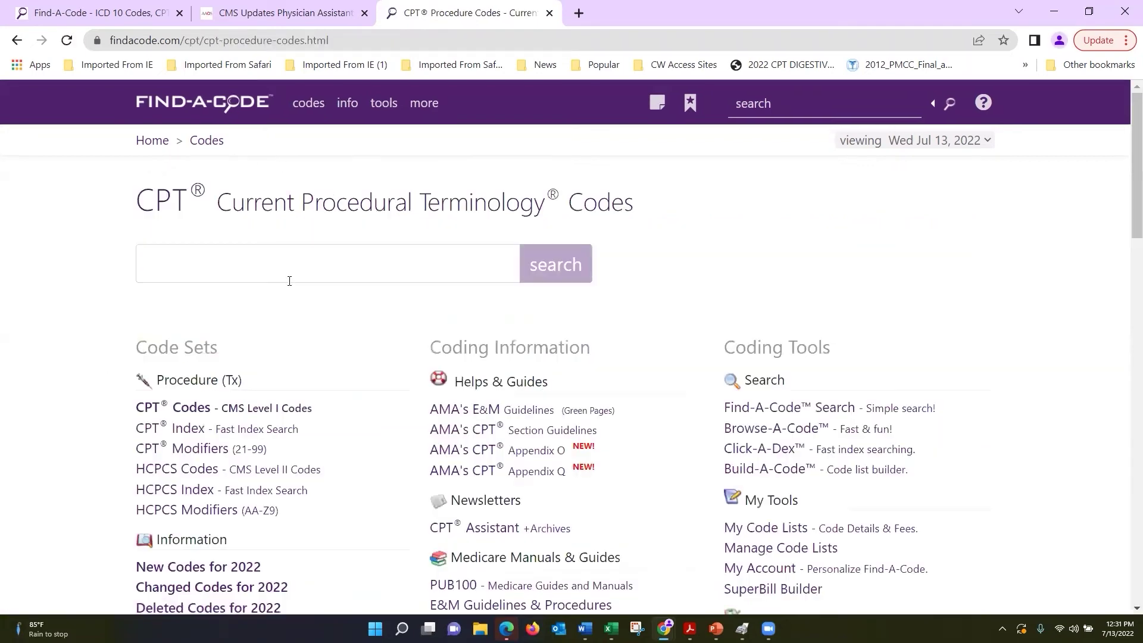
click(290, 264)
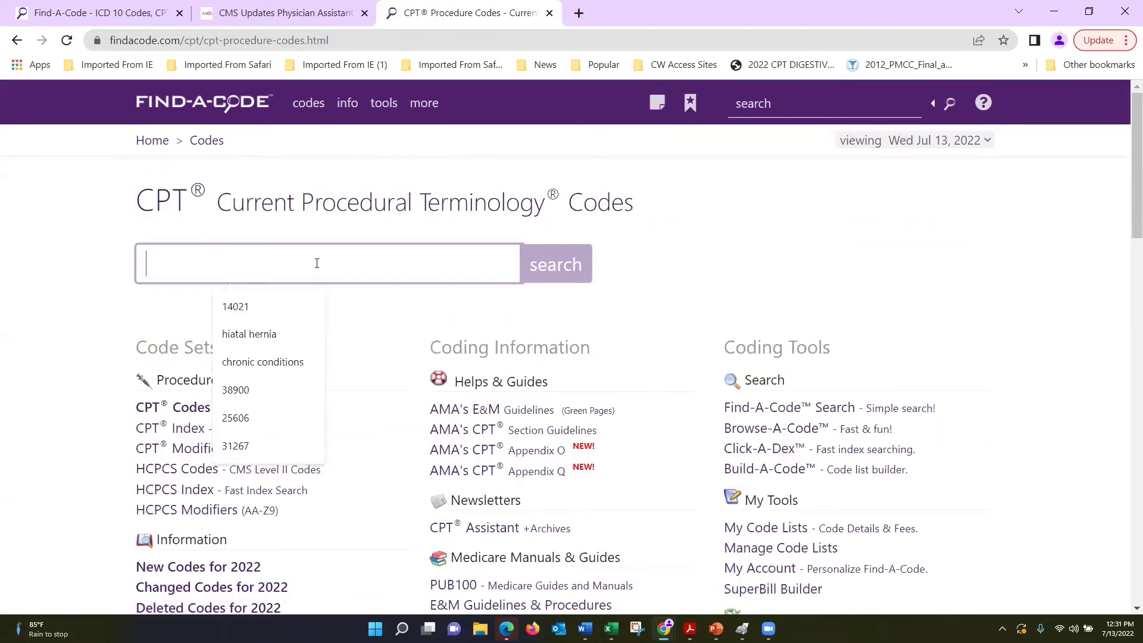
text(70140)
key(Return)
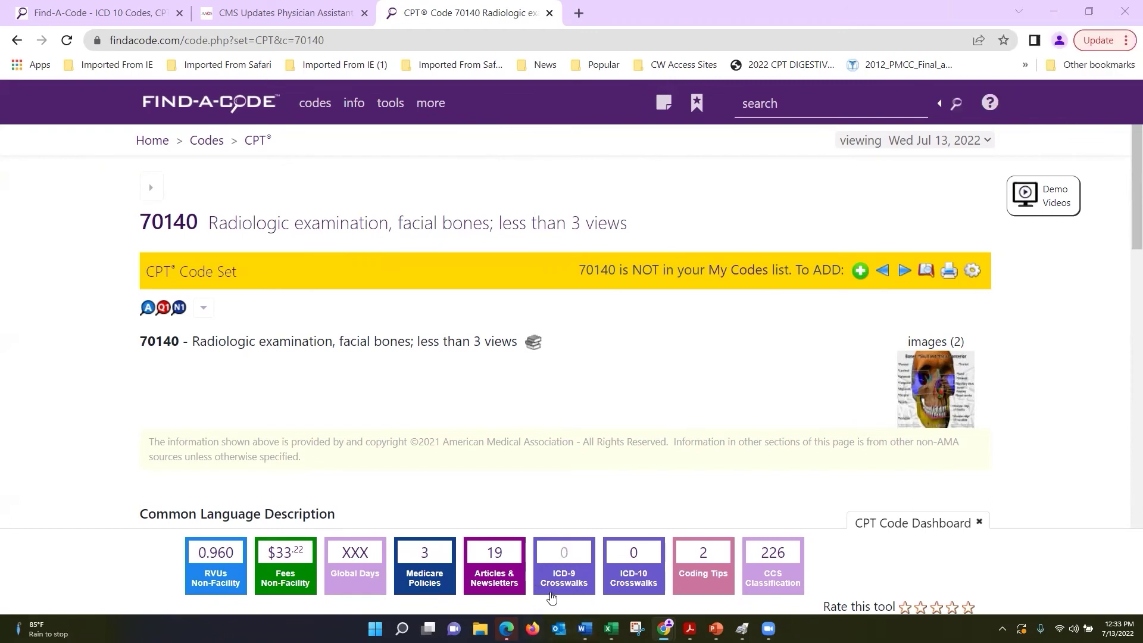
Switch to the Word document Scenarios 0713 with rationale.docx and review the scenario answers, ending at scenario 4
mouse_move(585, 630)
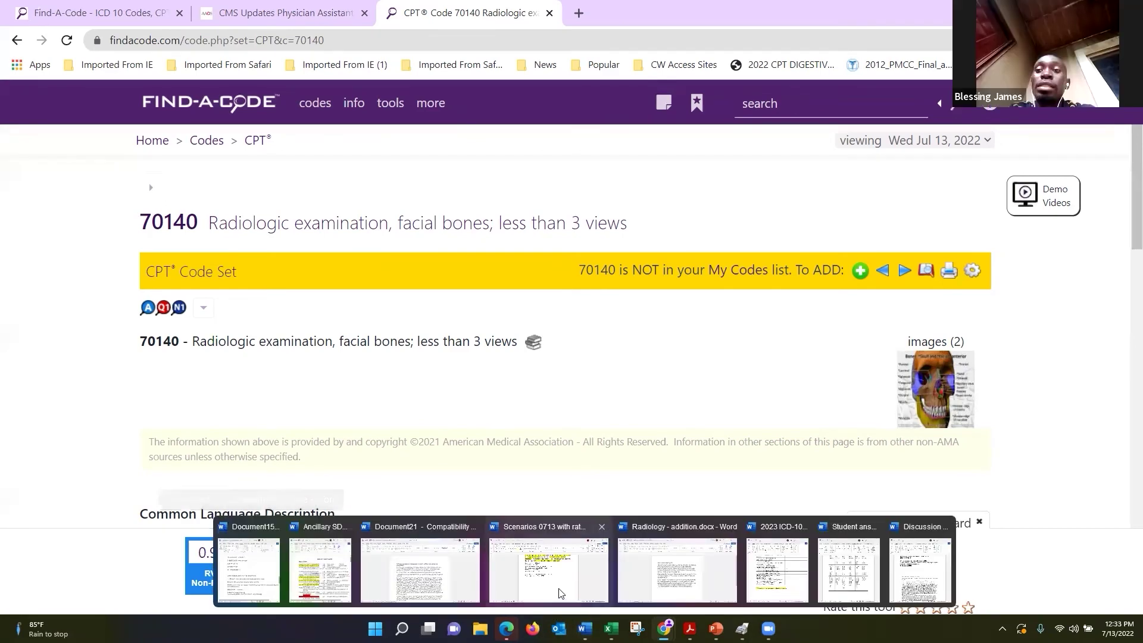
click(549, 570)
scroll(530, 456, up, 5)
scroll(530, 456, up, 10)
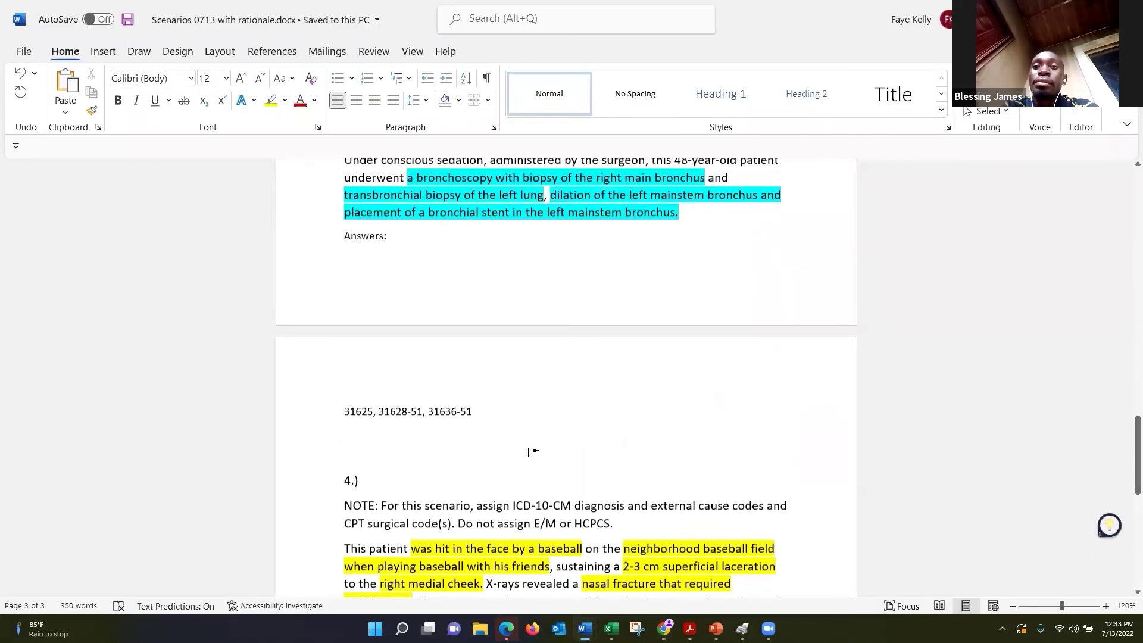
scroll(523, 379, up, 3)
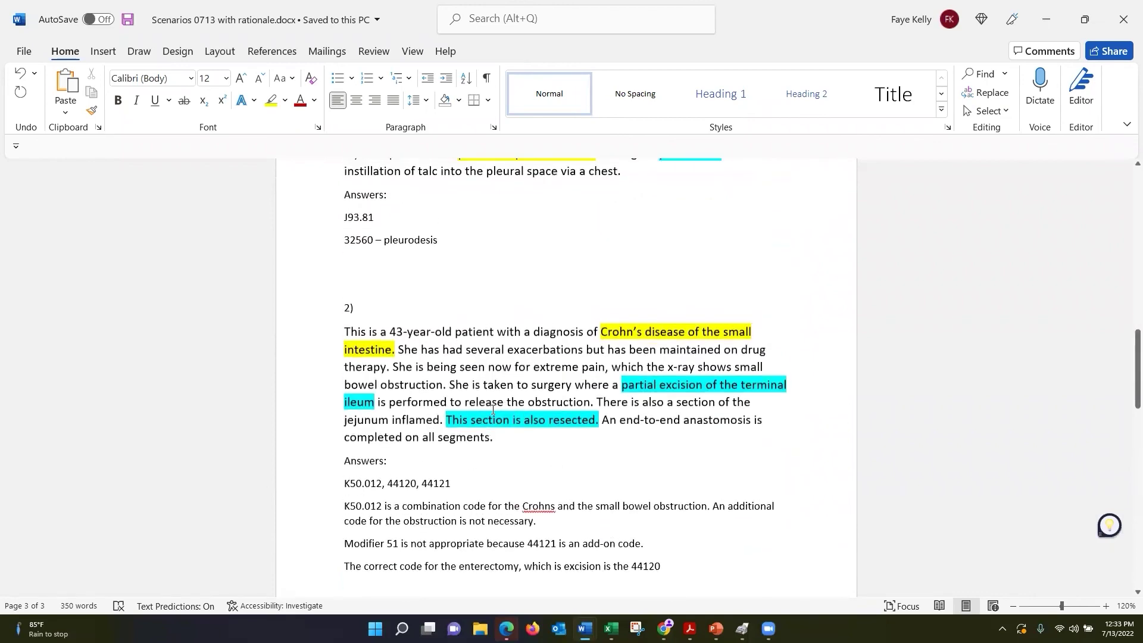
scroll(596, 415, down, 7)
scroll(596, 416, down, 7)
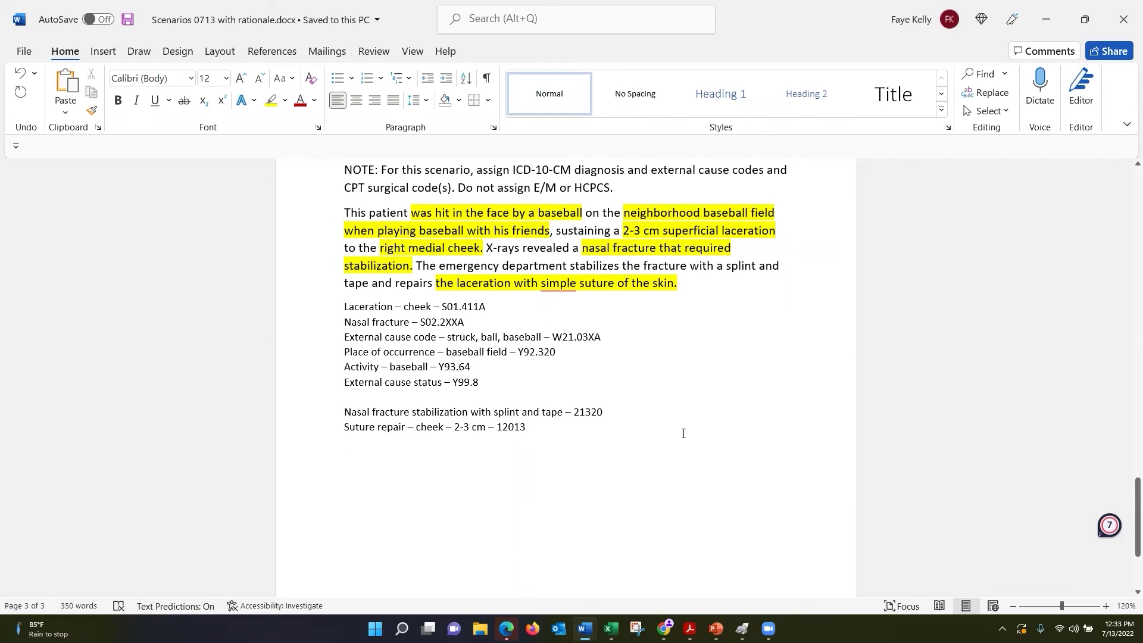
Append "- primary" to the nasal fracture code S02.2XXA and add ", 59" after suture repair code 12013 in scenario 4
scroll(683, 432, down, 1)
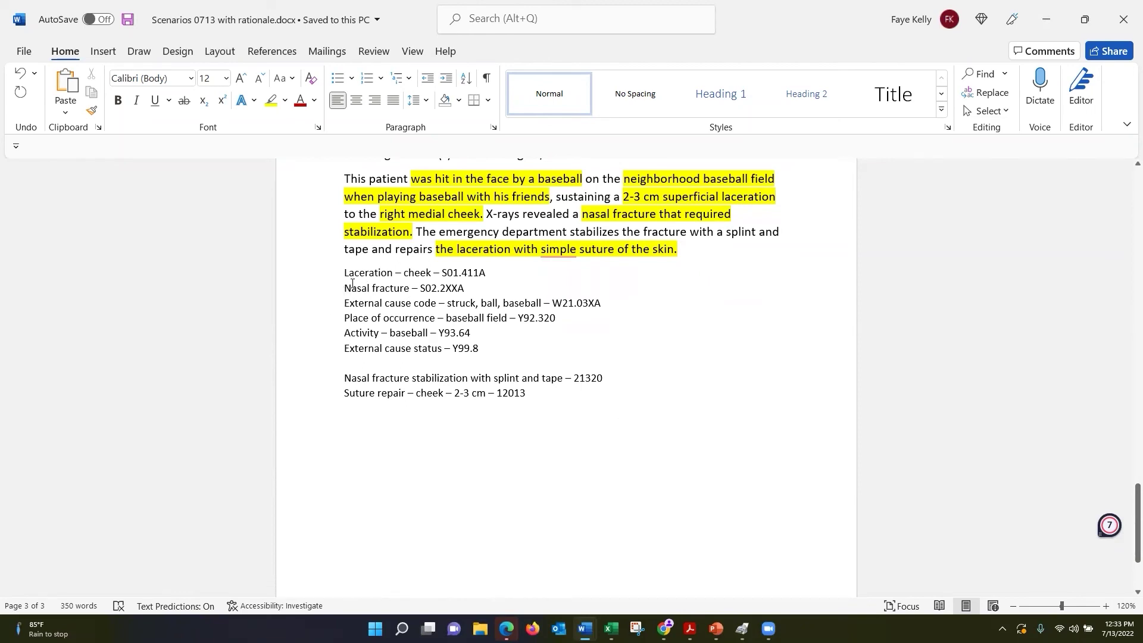
click(469, 289)
text(- )
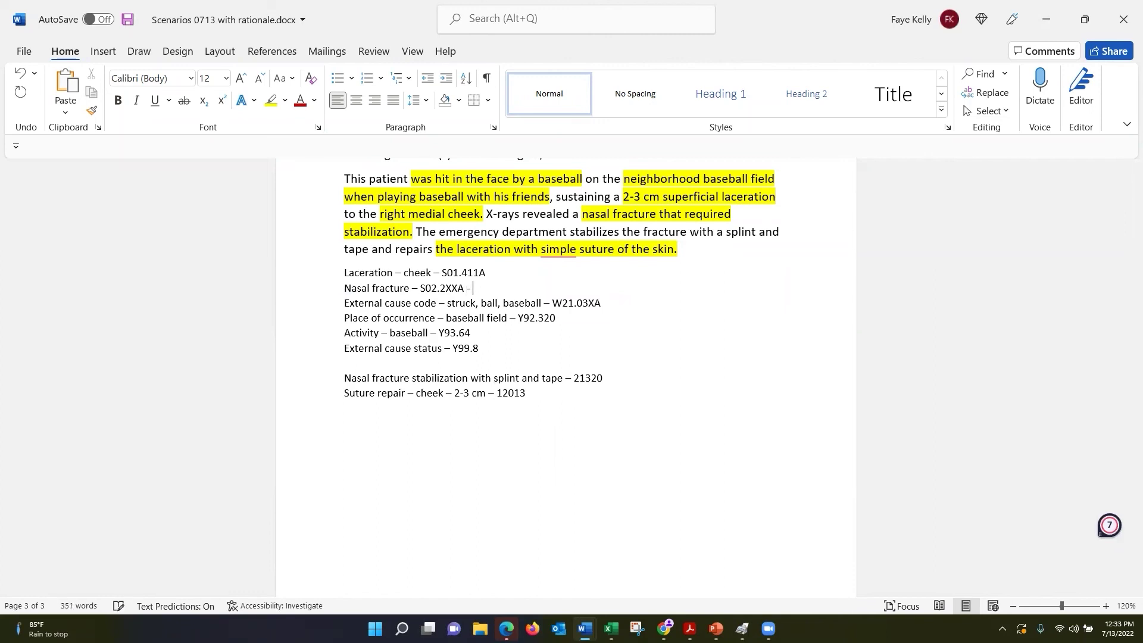
text(primary)
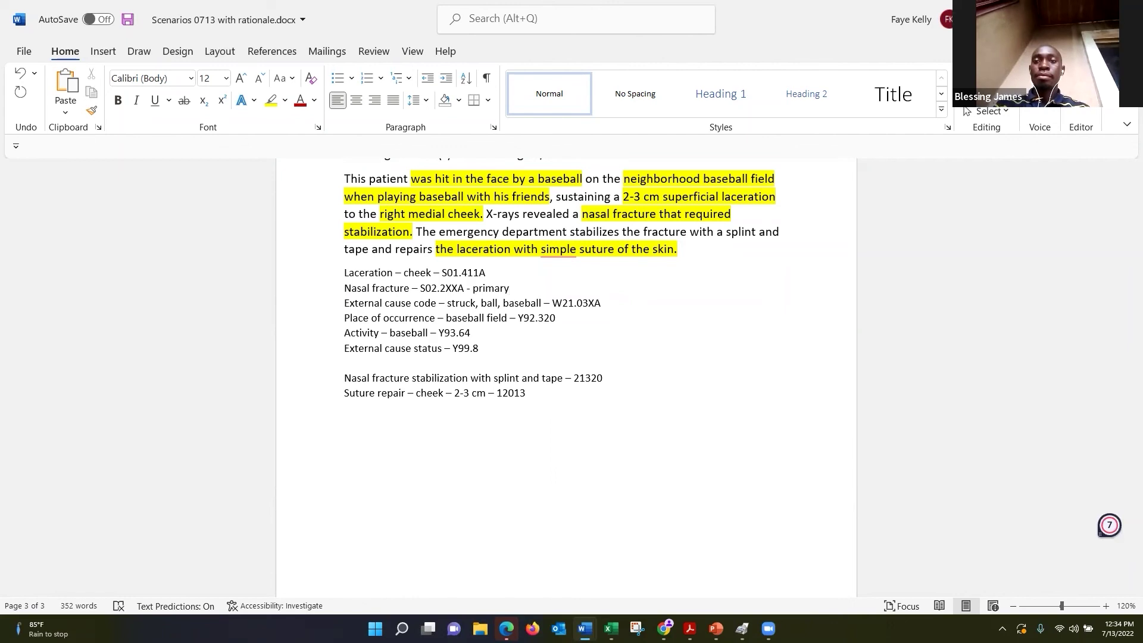
click(542, 418)
text(, 59)
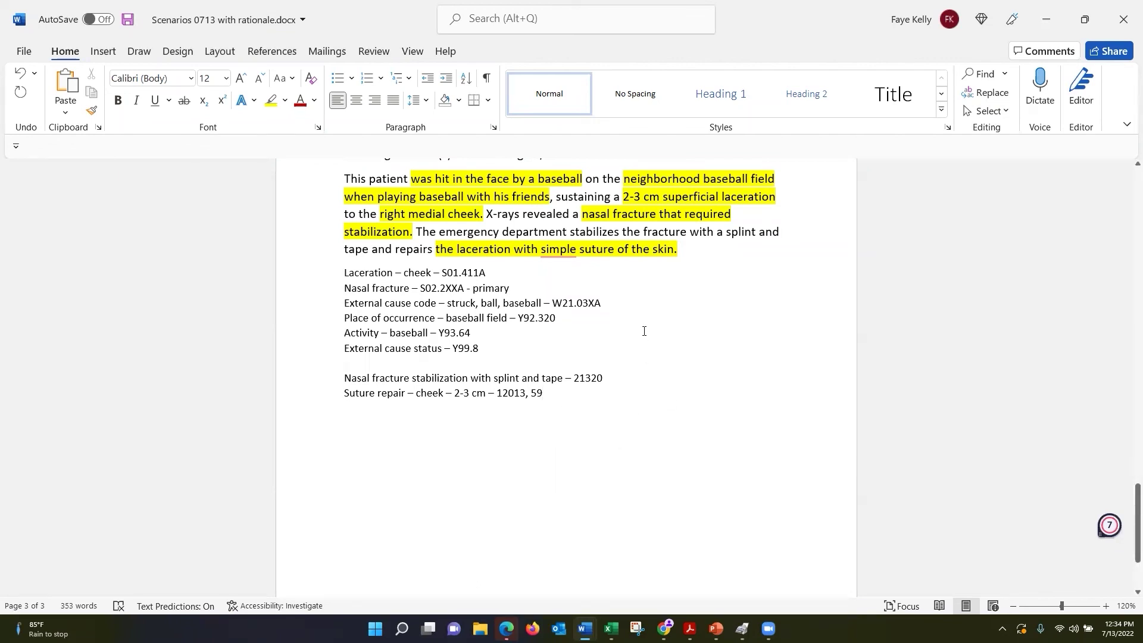
scroll(645, 331, up, 1)
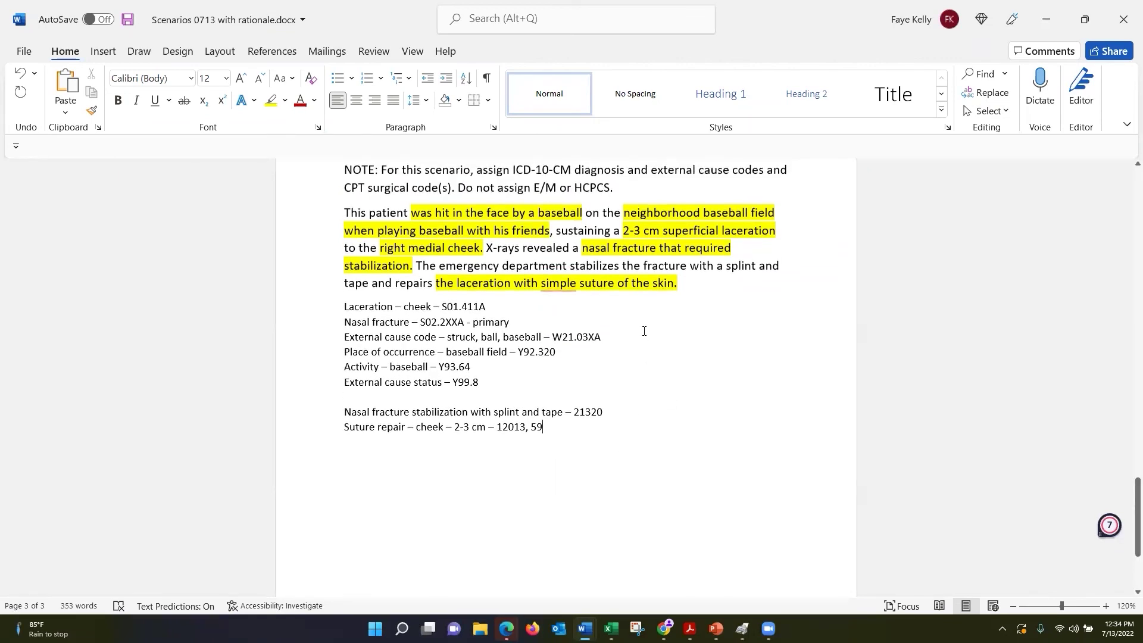
scroll(644, 331, up, 1)
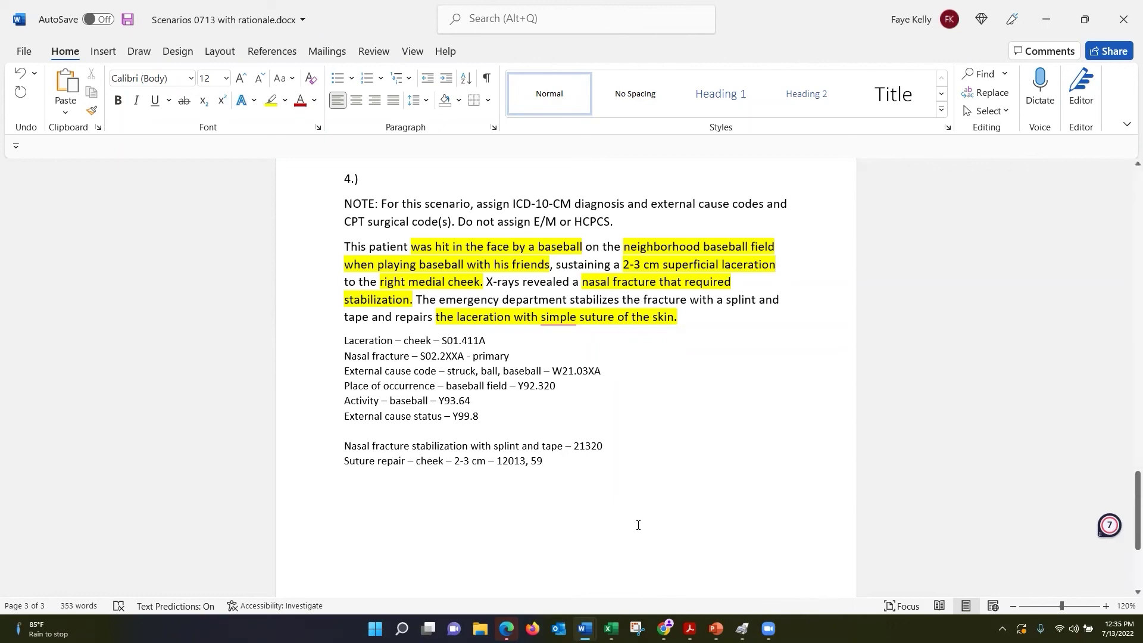
Add four new lines below the suture repair entry at the end of scenario 4
scroll(637, 525, up, 7)
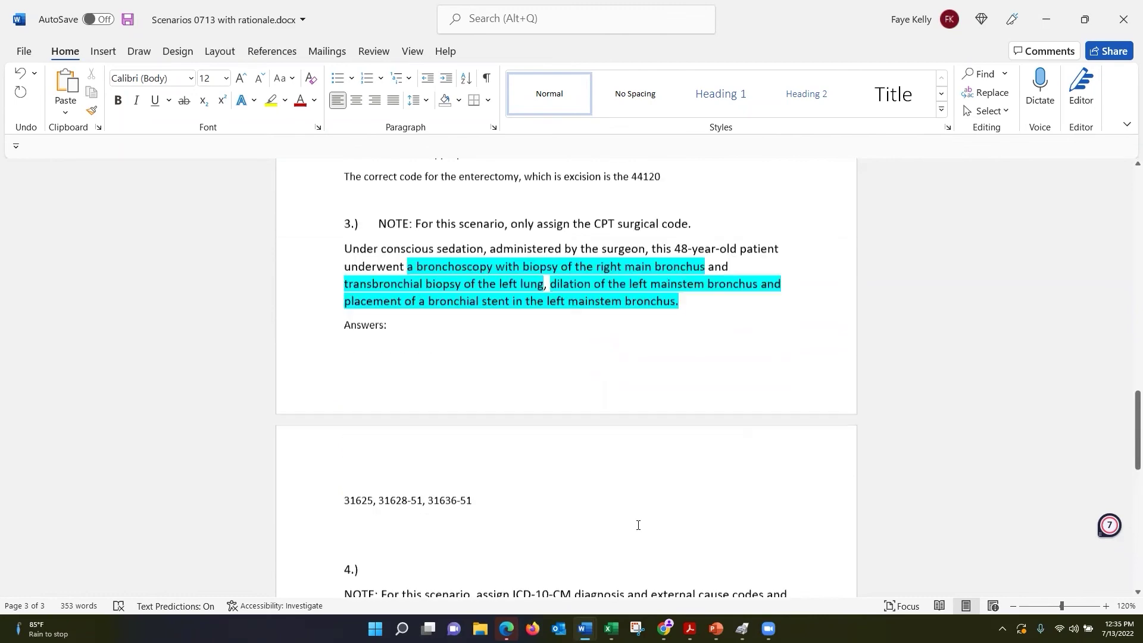
scroll(638, 525, up, 4)
scroll(676, 536, down, 1)
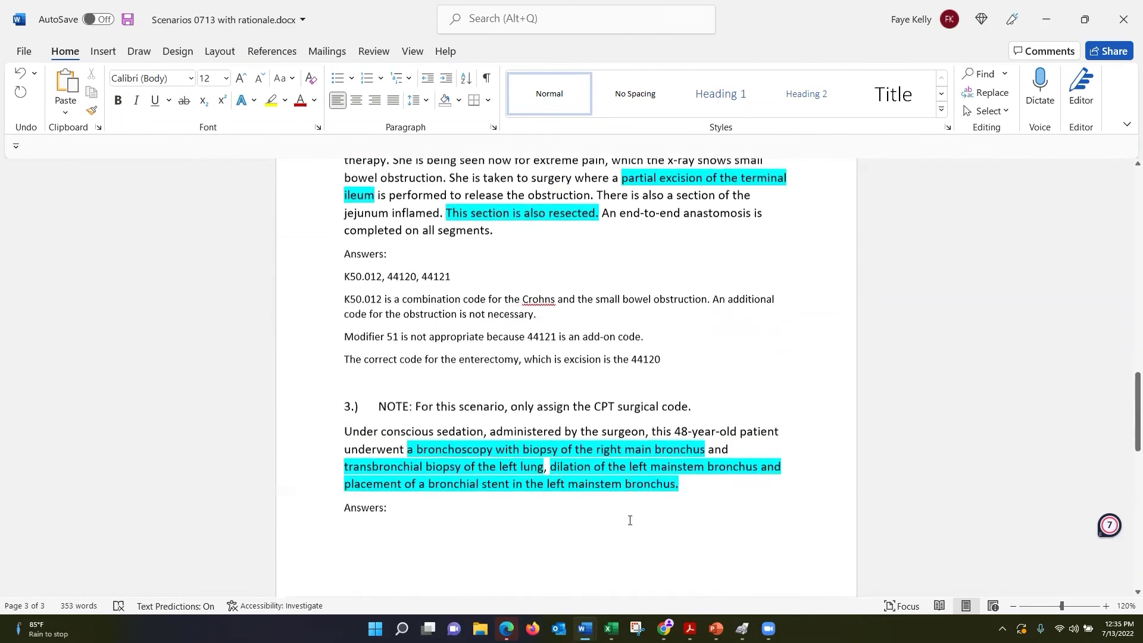
scroll(630, 520, down, 14)
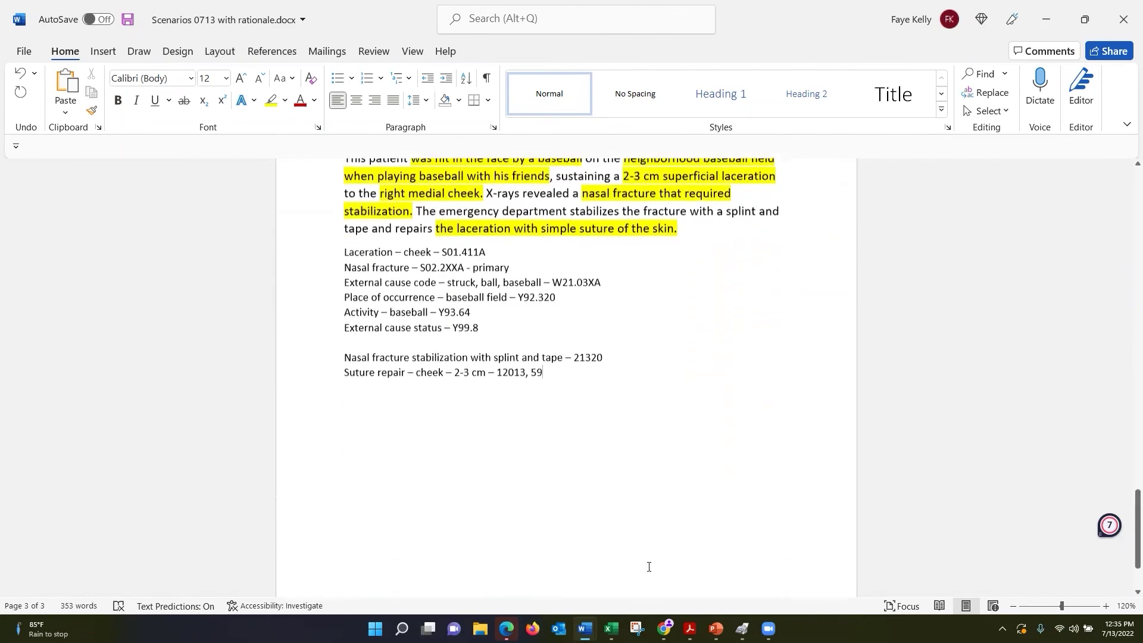
scroll(649, 566, down, 2)
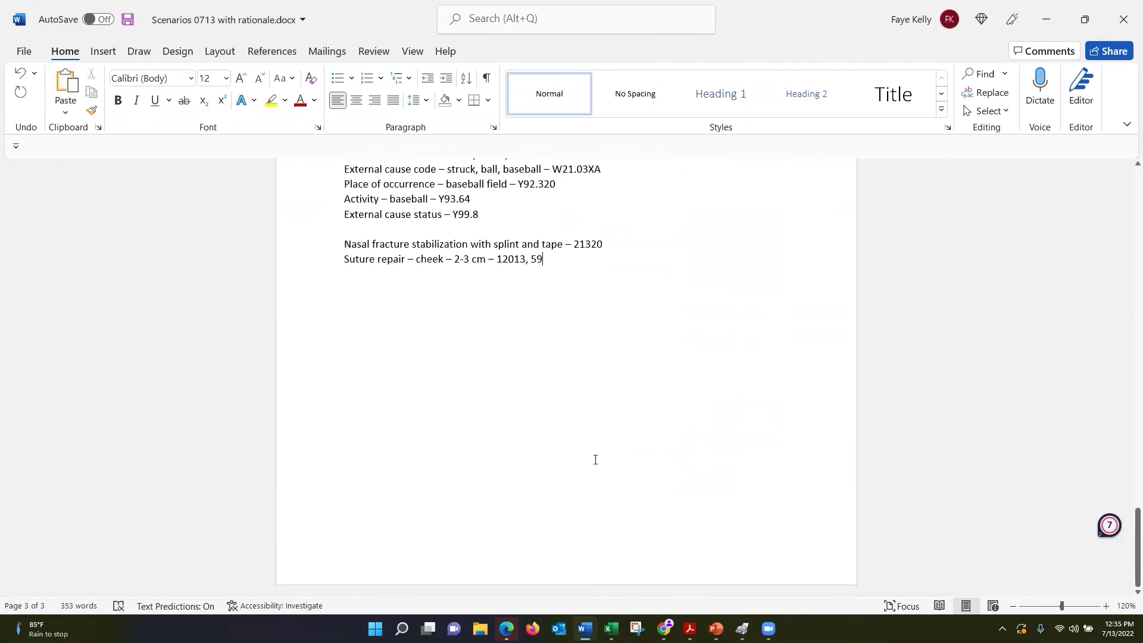
key(Return)
key(Return)
key(Return)
key(Return)
scroll(572, 439, up, 6)
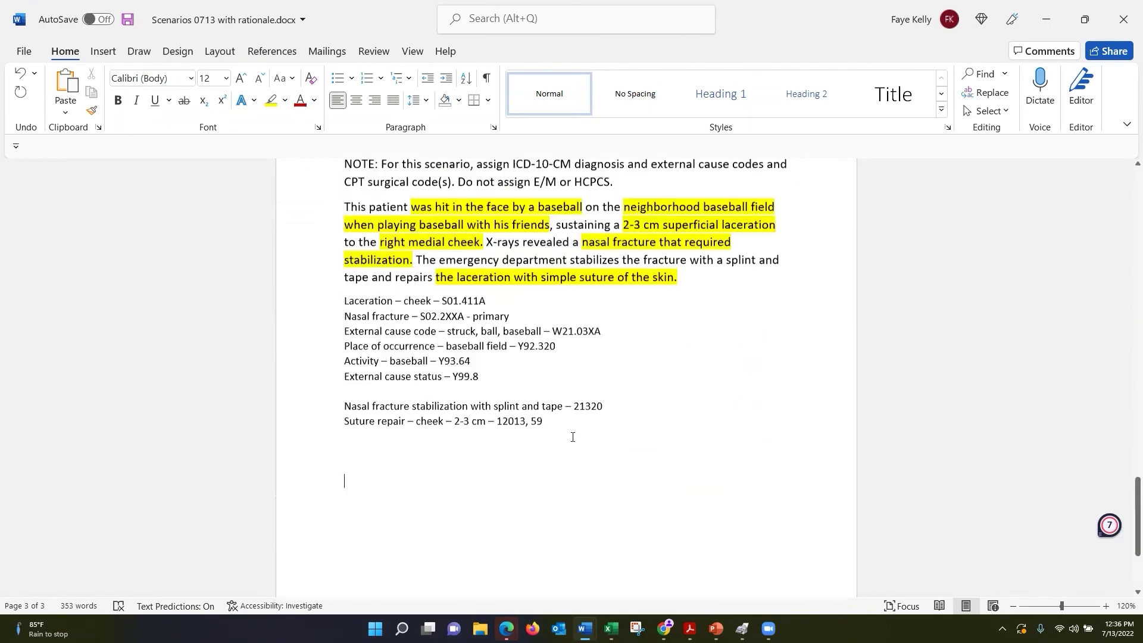
scroll(715, 559, down, 2)
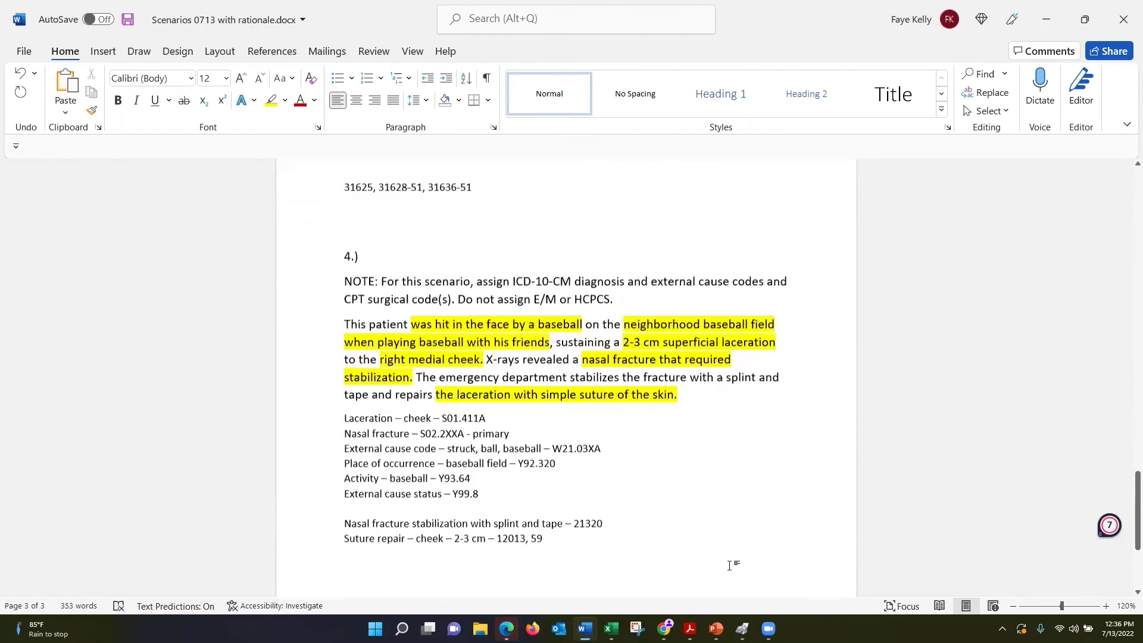
scroll(593, 572, down, 2)
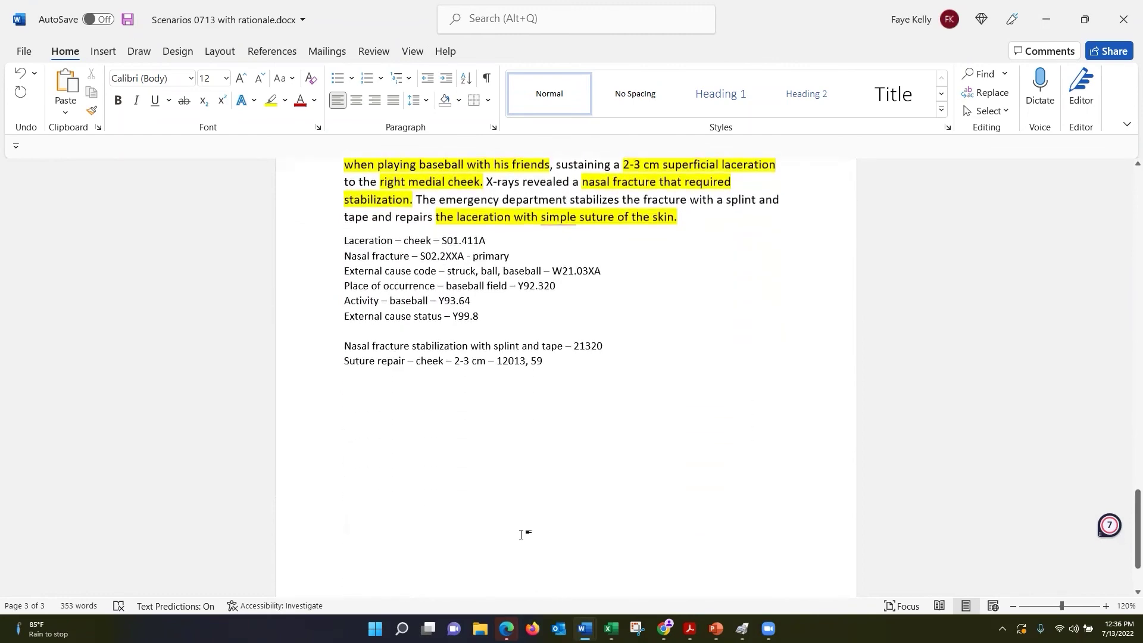